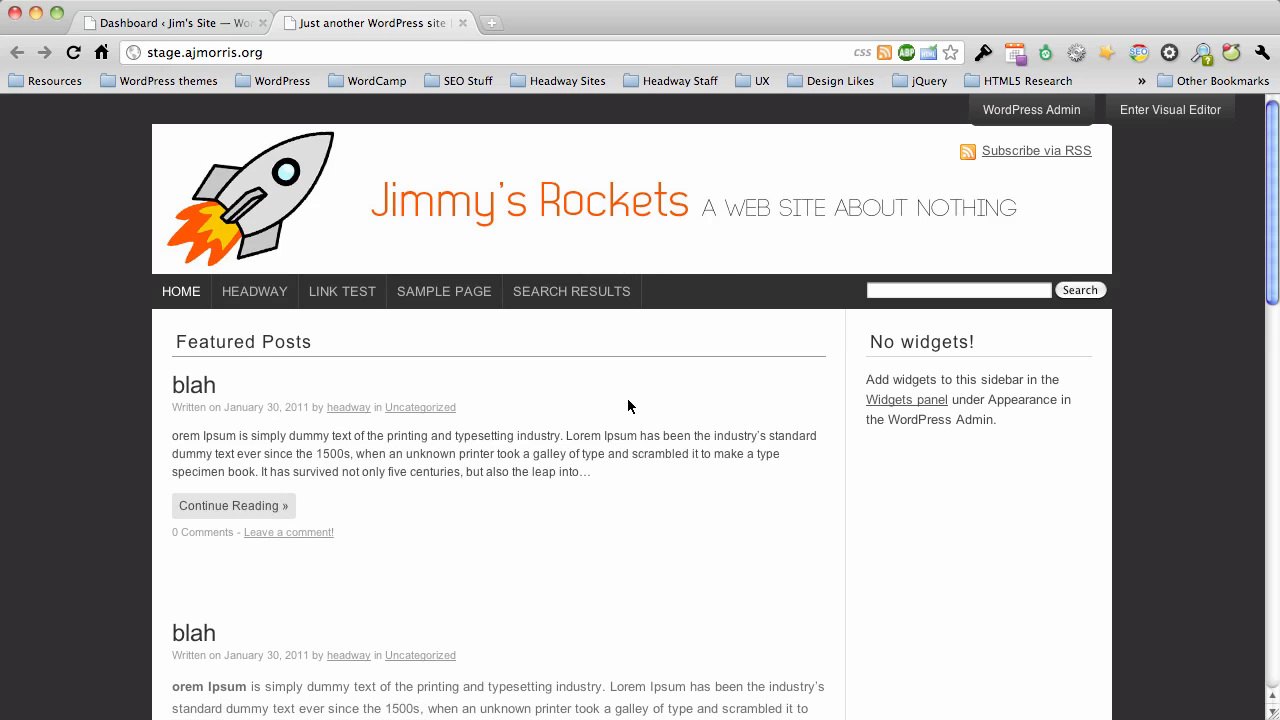
scroll(628, 400, down, 10)
scroll(627, 398, down, 5)
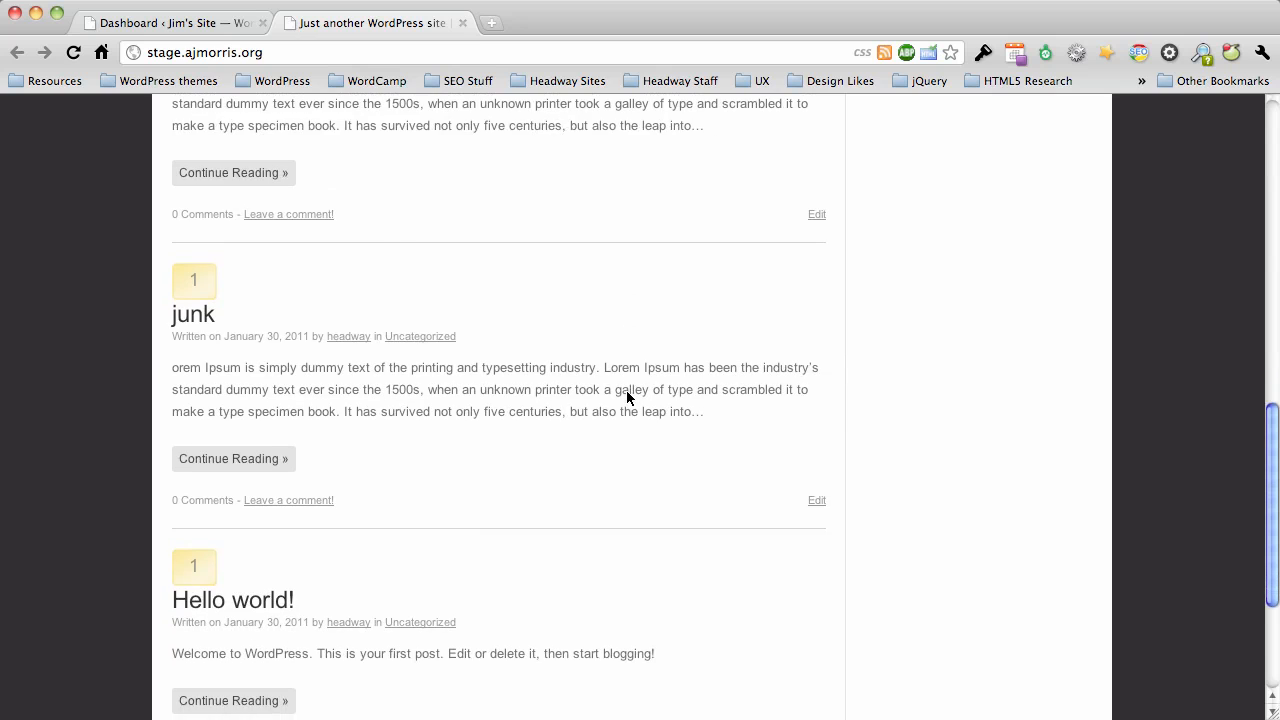
scroll(627, 398, up, 15)
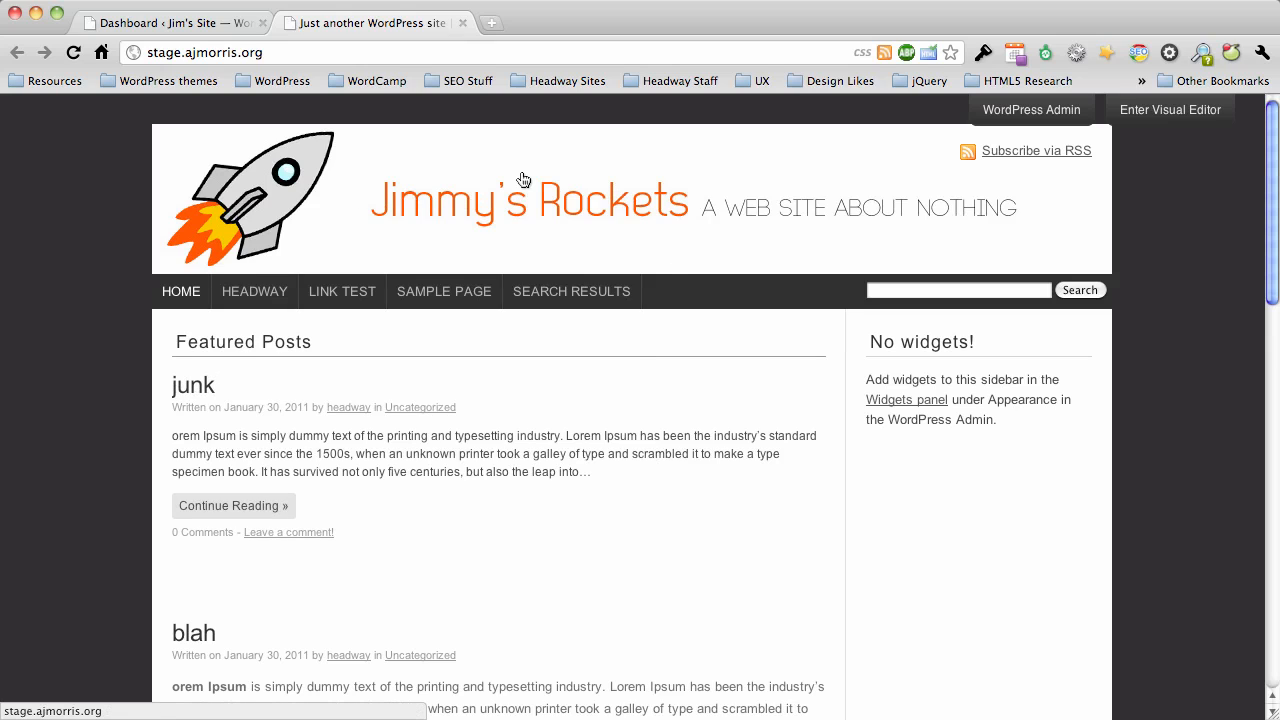
Create a new page from the site's admin dashboard and title it "Maintenance Page".
click(152, 30)
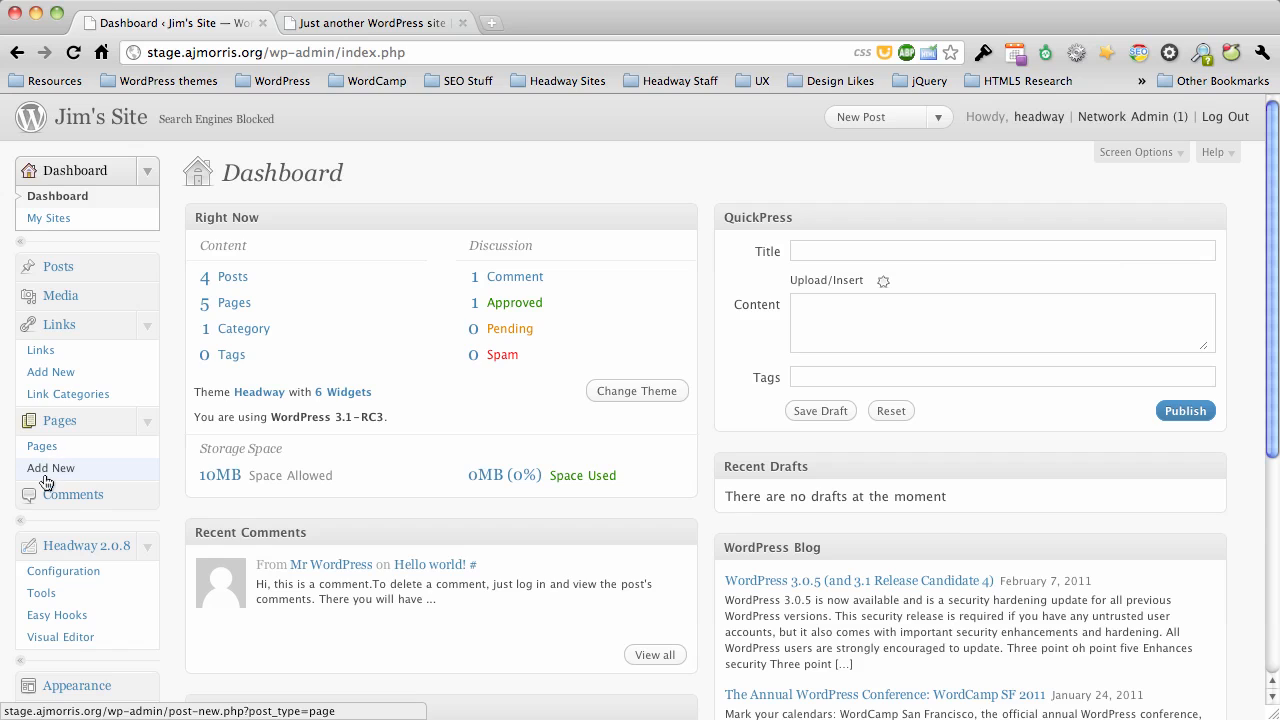
click(50, 469)
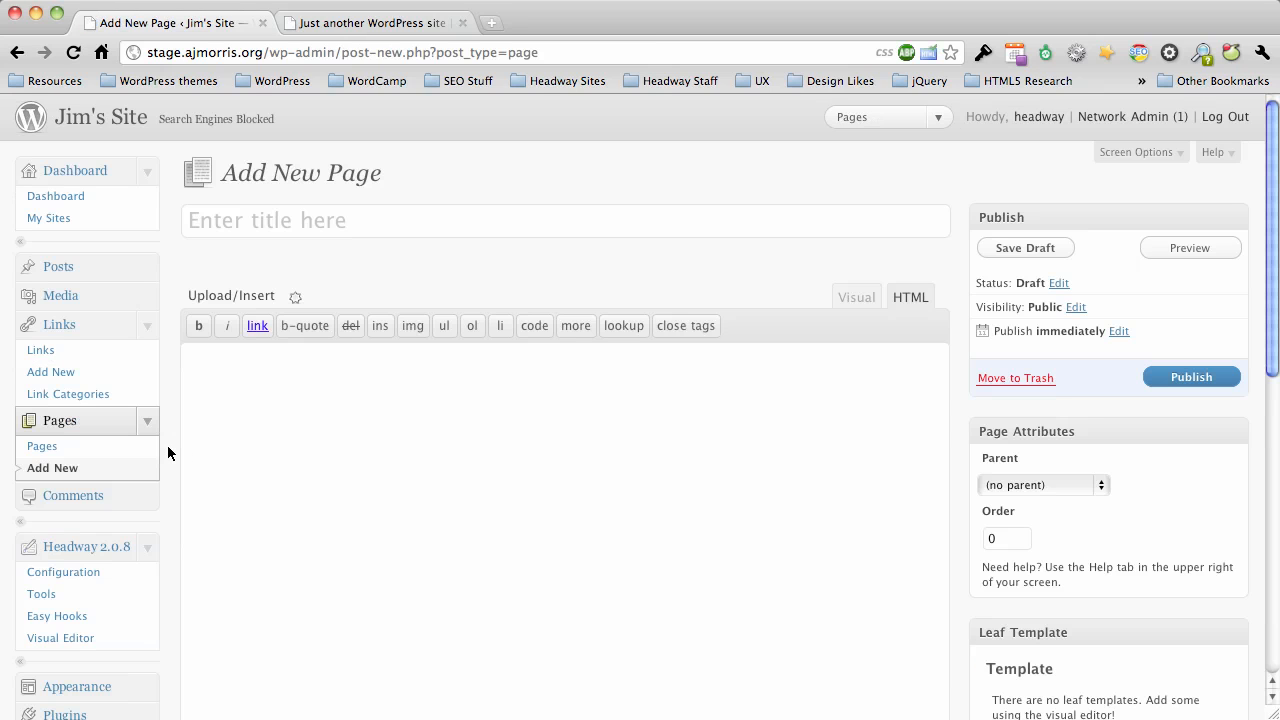
text(Main)
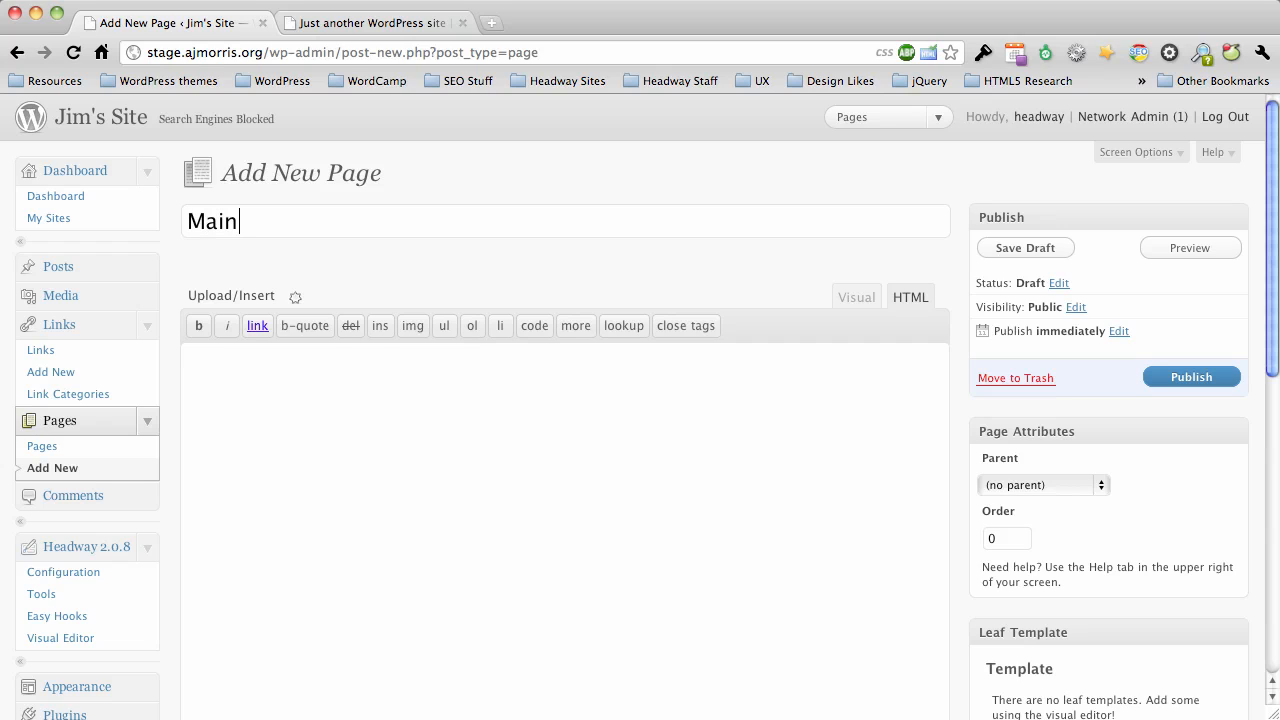
text(tenance Page)
key(Tab)
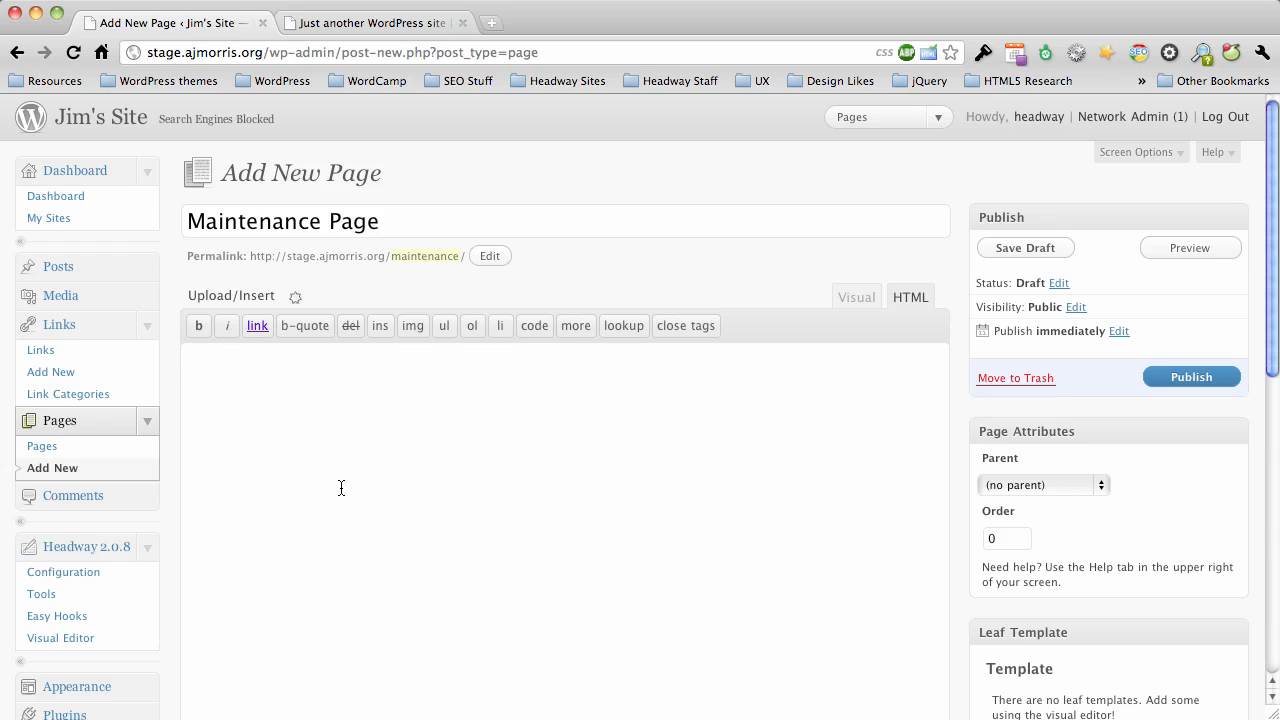
Write "Currently working on our site. Please check back soon." as the page body in the visual editing mode.
click(858, 298)
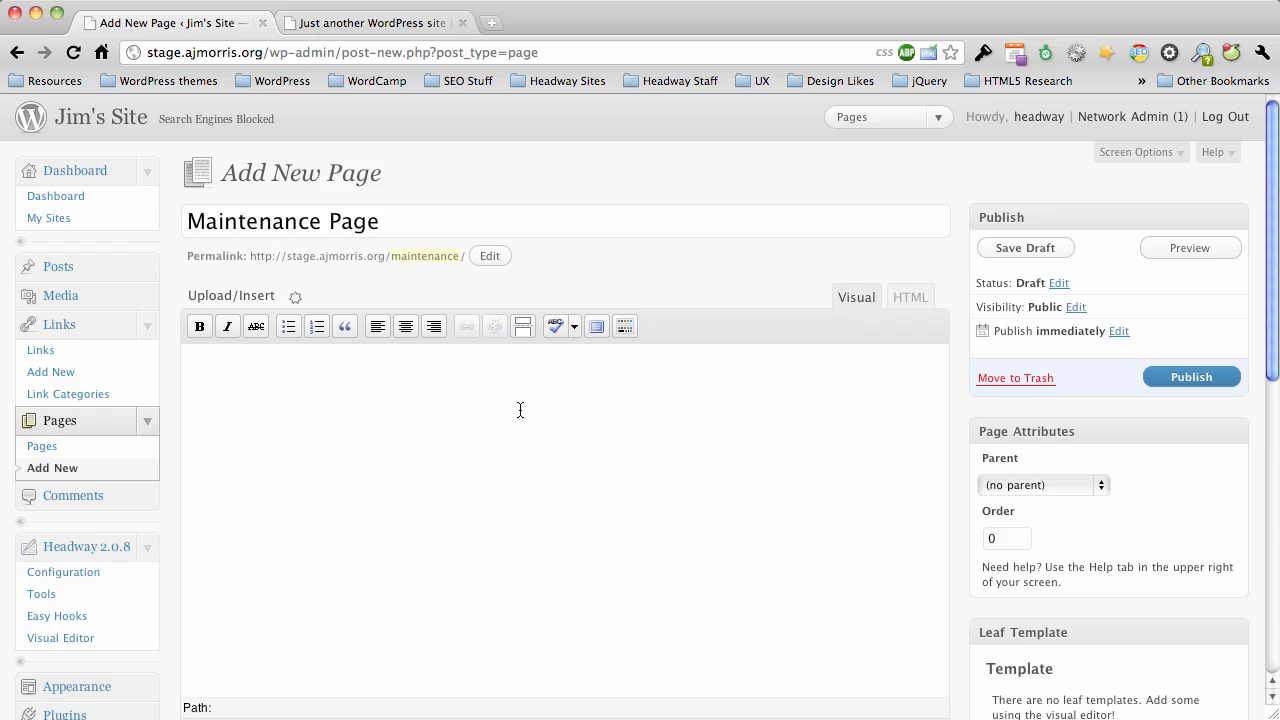
text(Currently working ou)
key(BackSpace)
text(n )
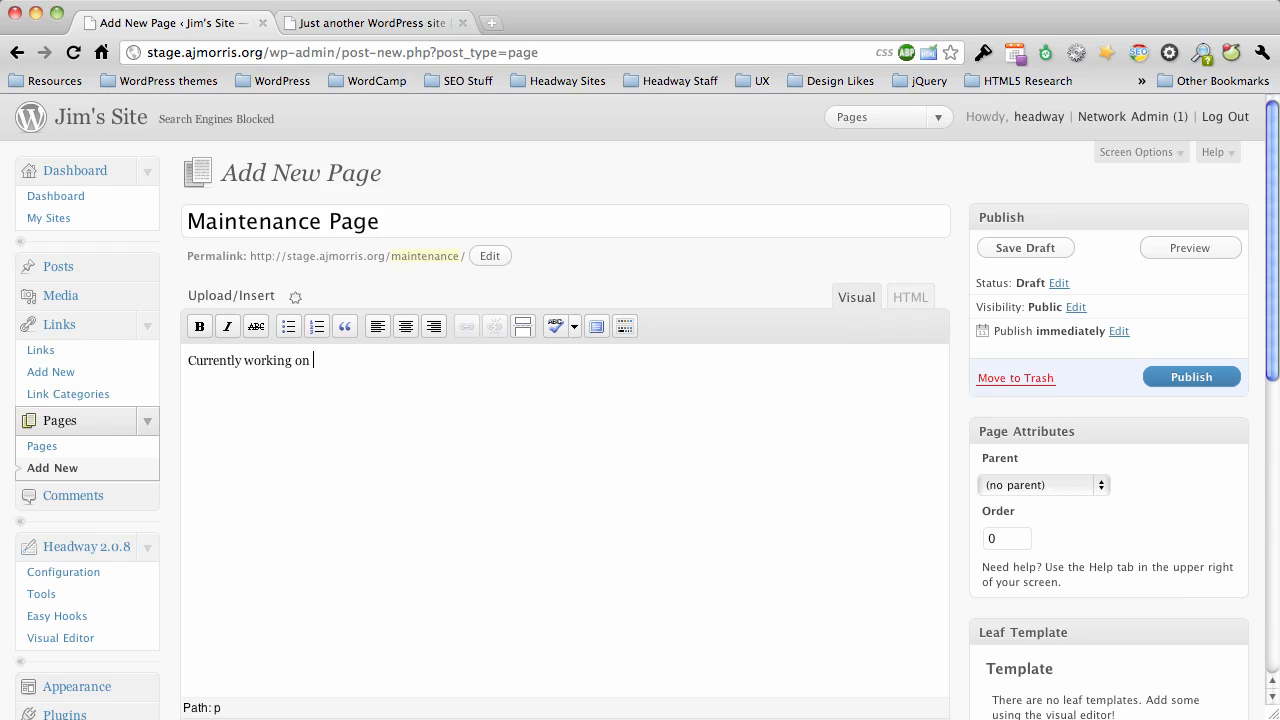
text(our site. Please check bac)
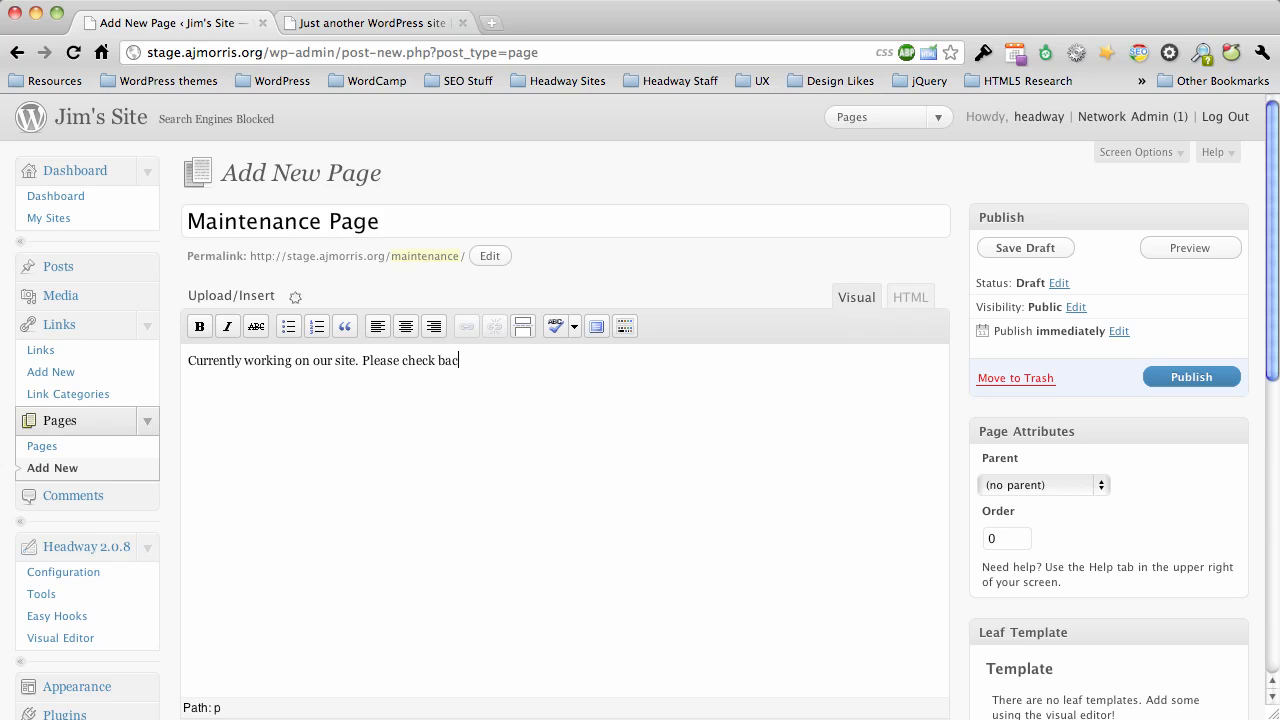
text(k soon.)
Make the whole message in the page body bold.
key(super+a)
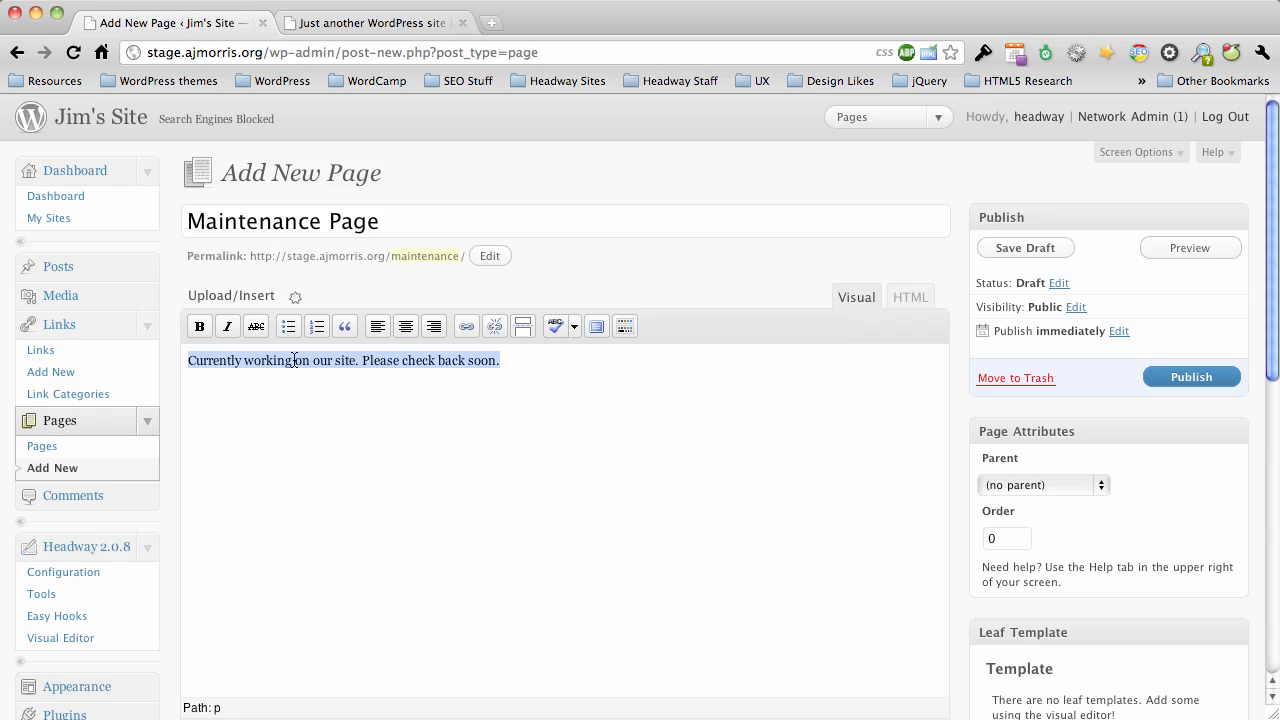
click(199, 326)
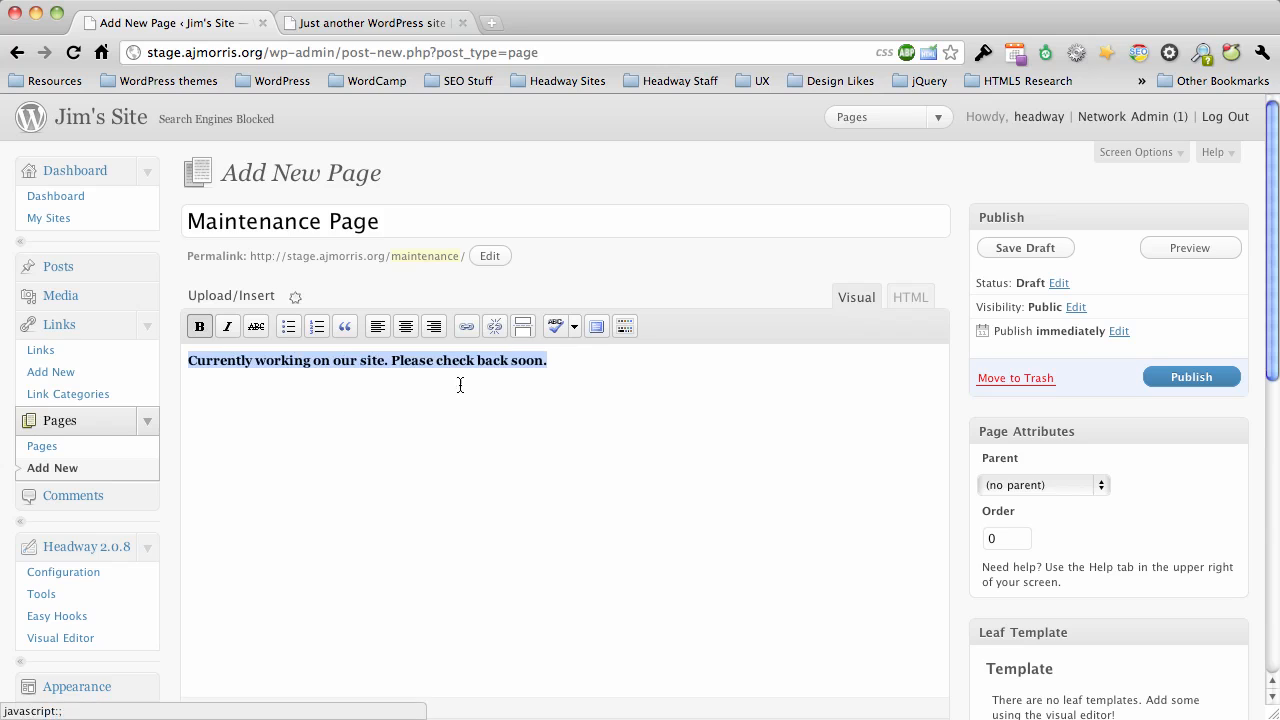
click(561, 365)
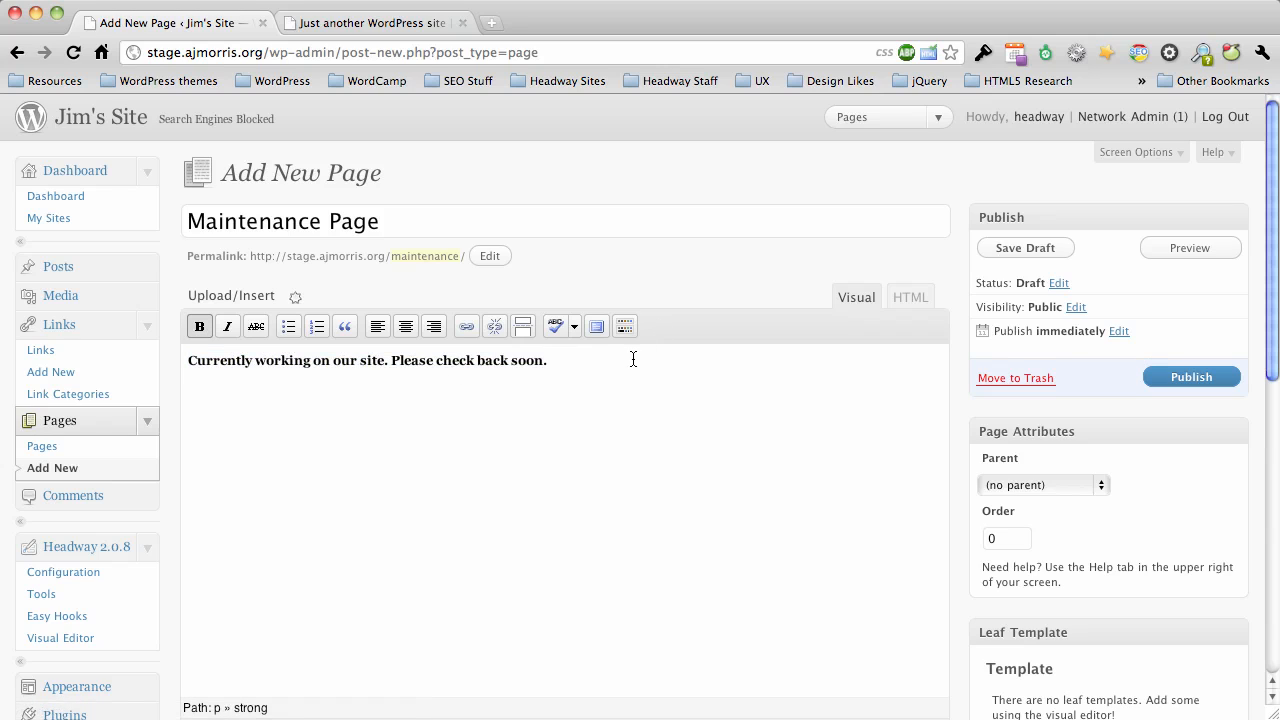
Remove the bold from the page message and format it as Heading 2.
key(super+a)
click(622, 327)
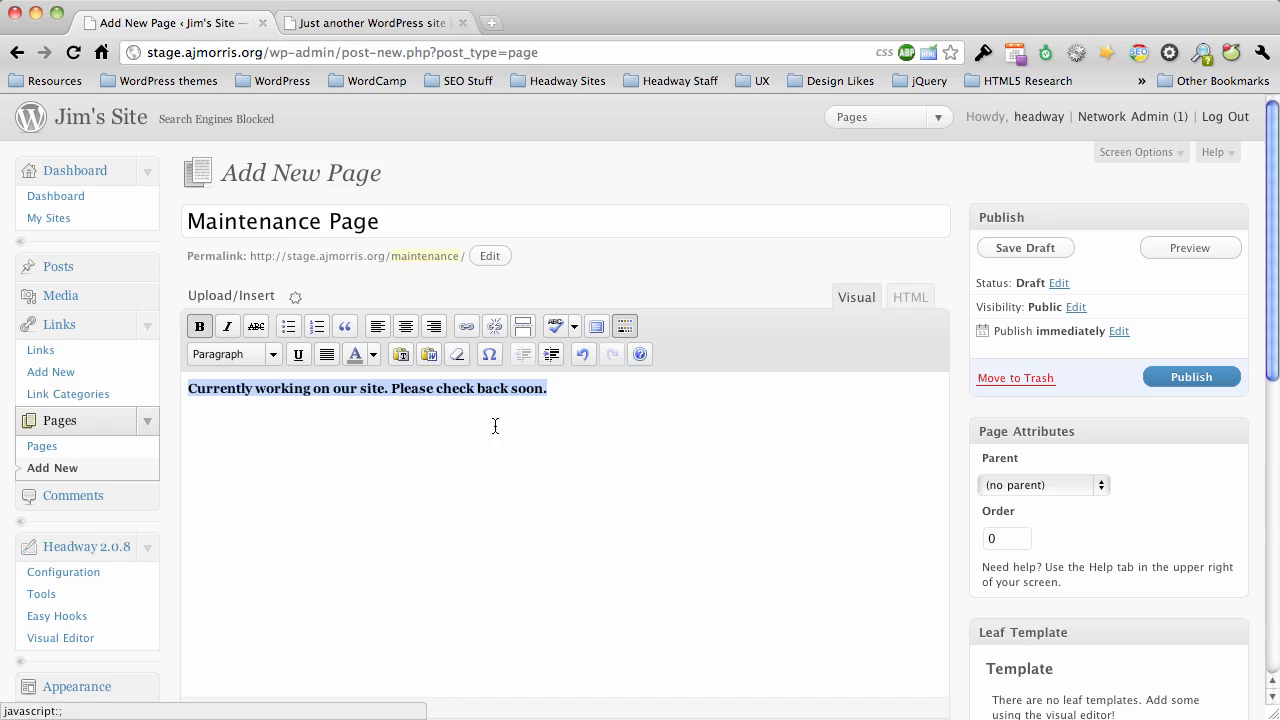
click(192, 332)
click(221, 354)
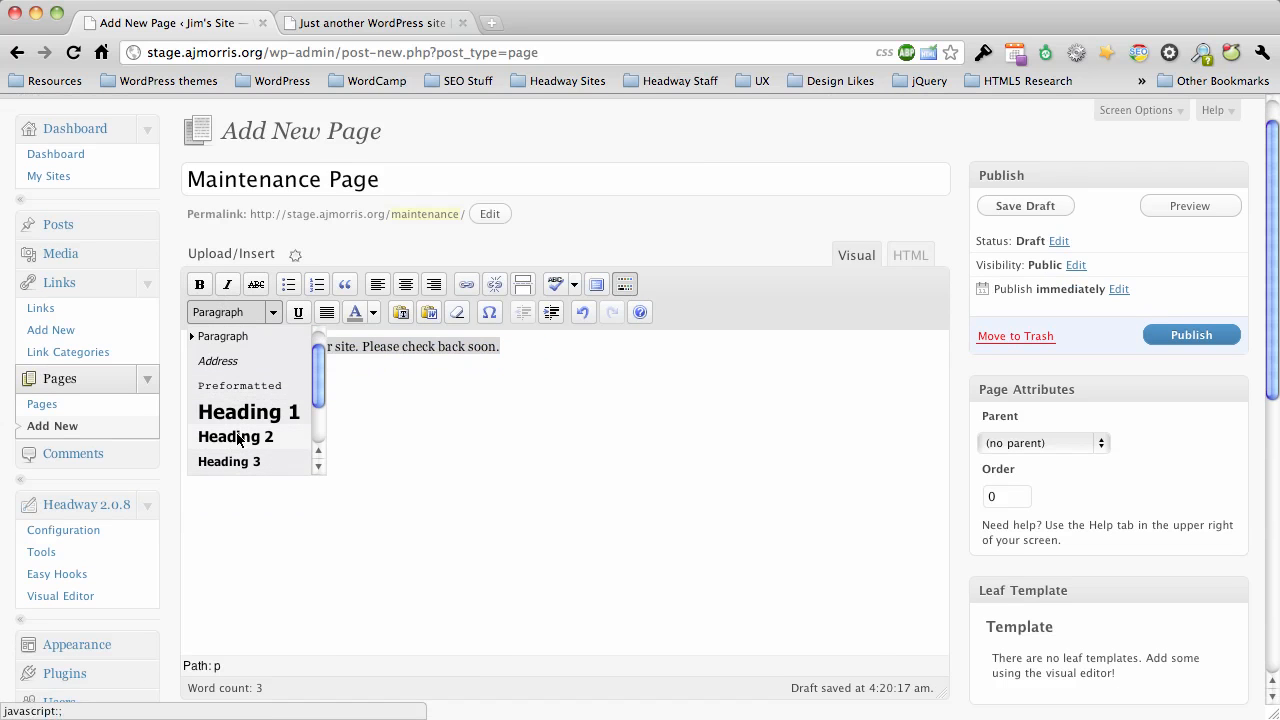
click(237, 437)
click(538, 375)
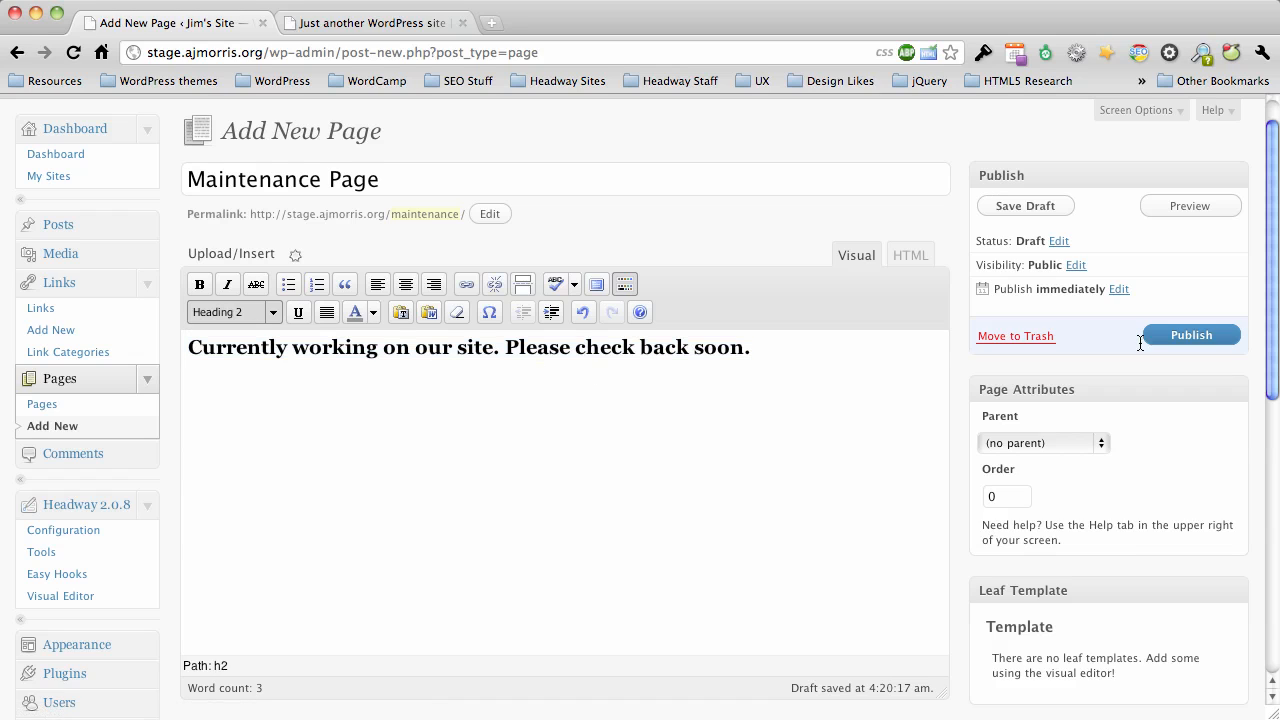
Publish the maintenance page and view it on the live site.
click(1192, 336)
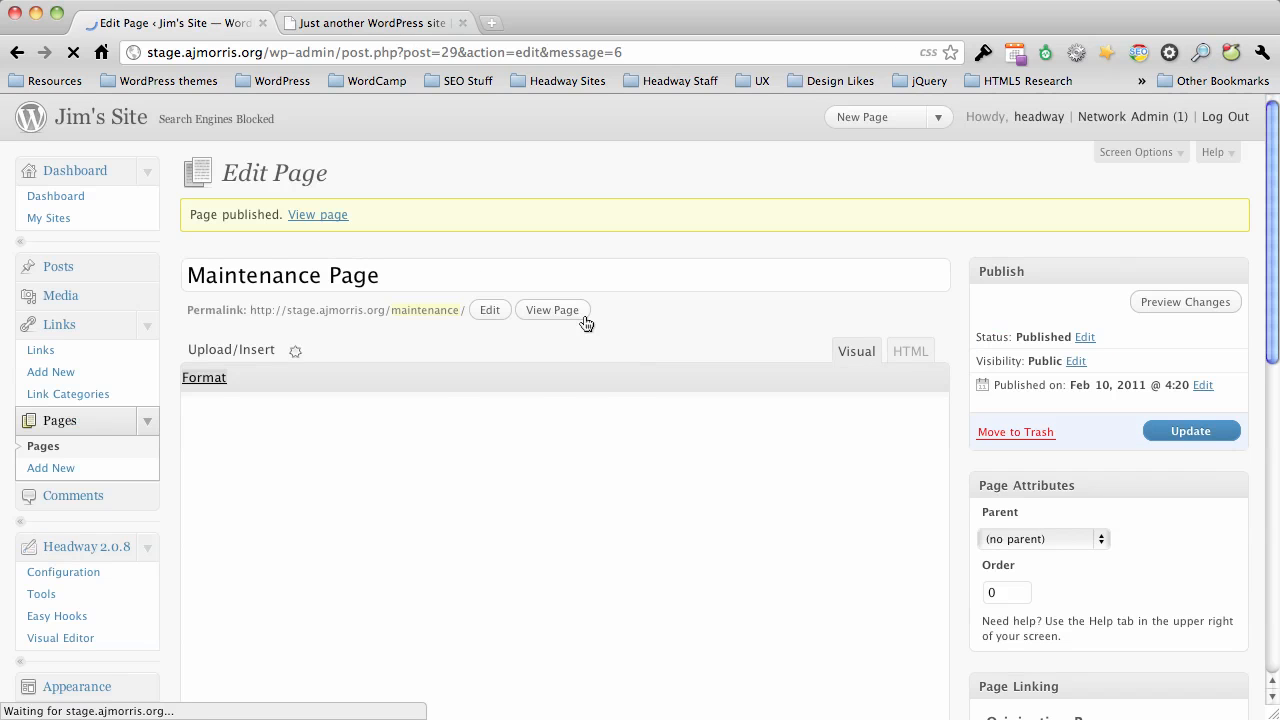
click(570, 314)
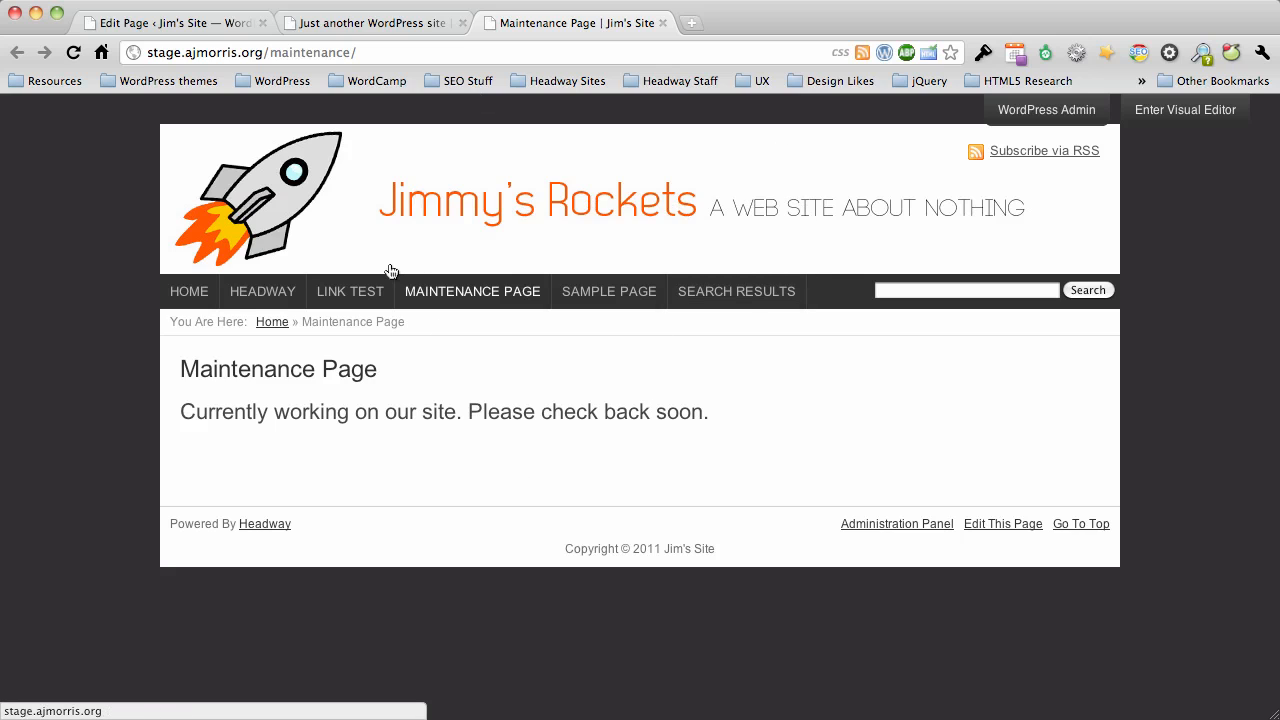
Return to the page editor and check in the screen options that the Header Elements and Footer Elements boxes are enabled.
click(143, 23)
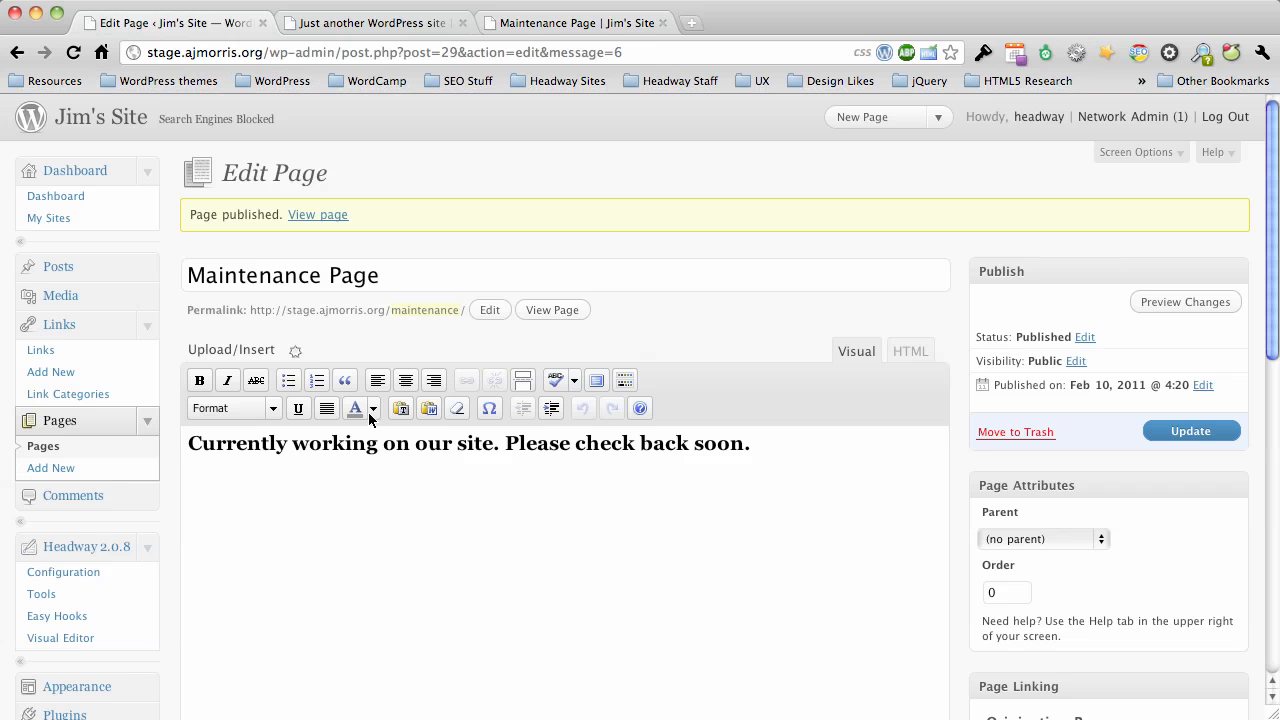
scroll(162, 423, down, 5)
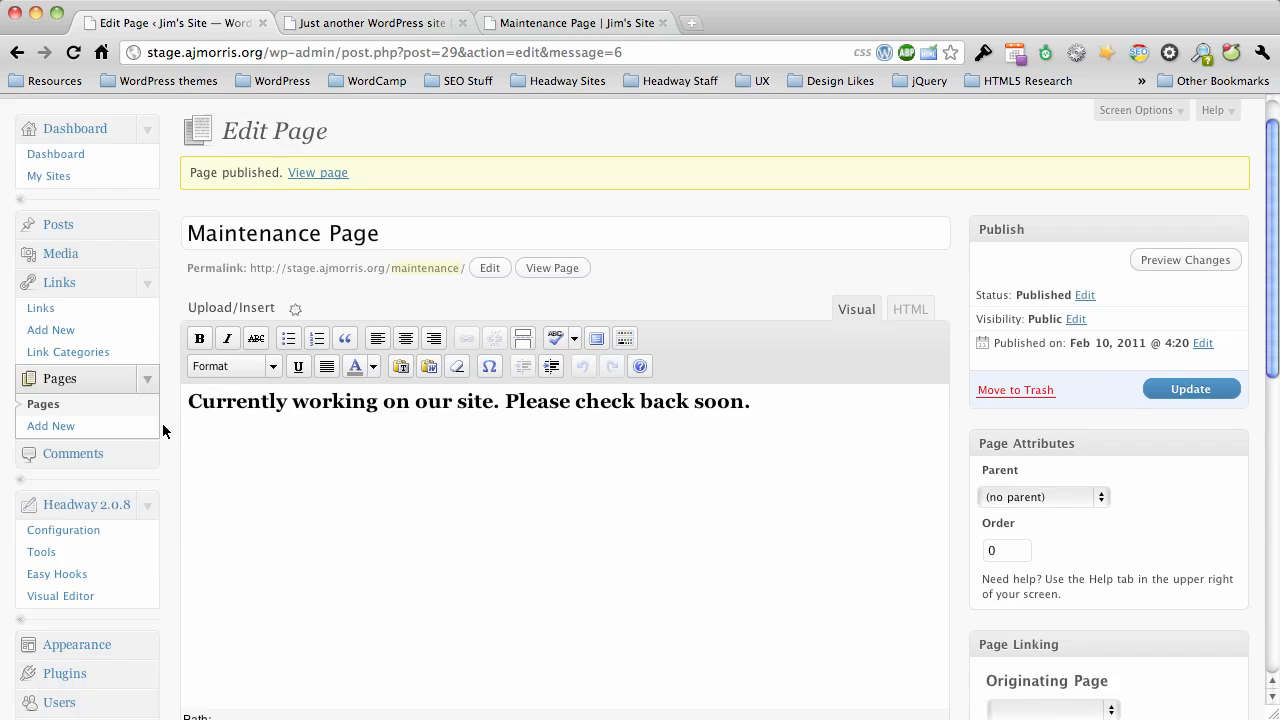
scroll(162, 430, down, 1)
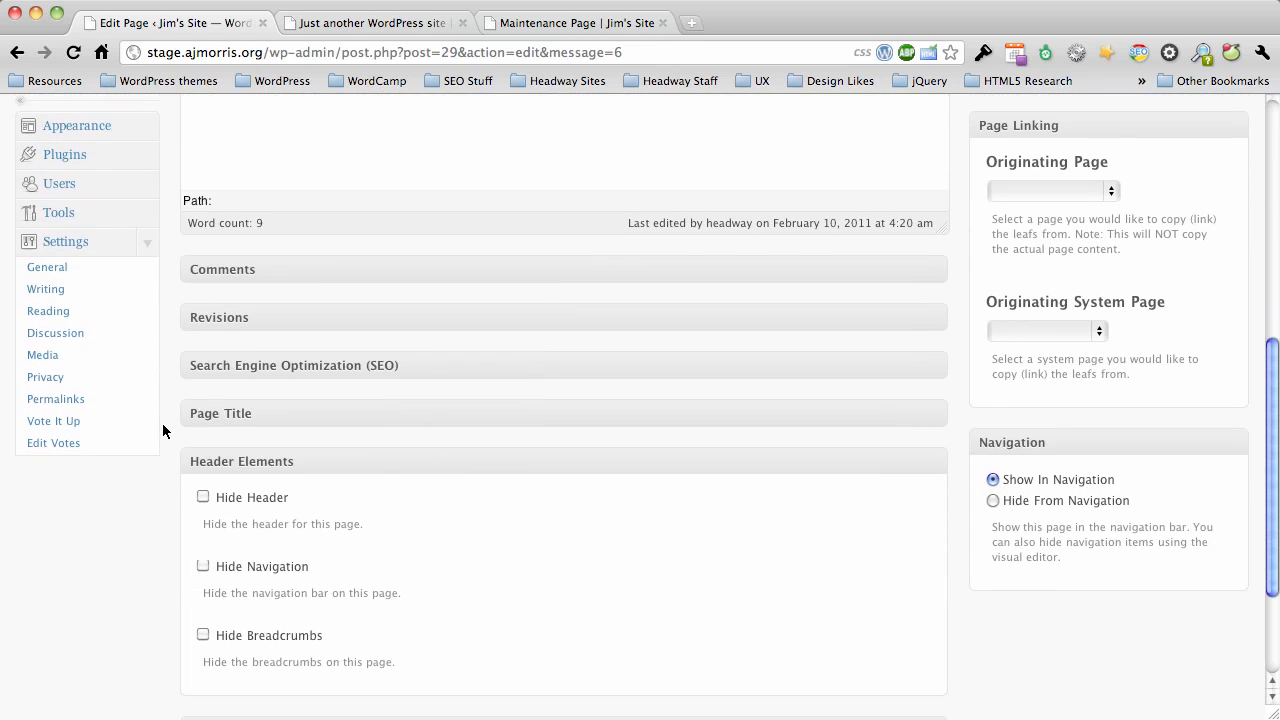
scroll(162, 428, down, 1)
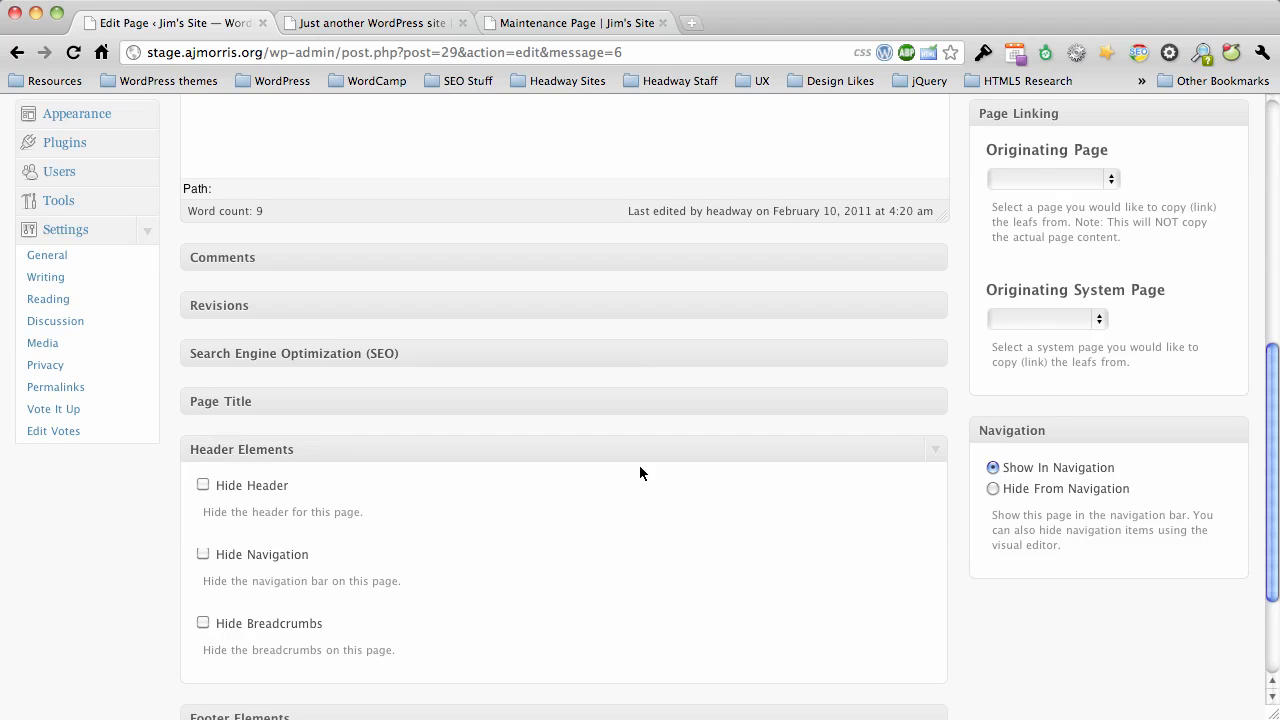
scroll(962, 463, up, 10)
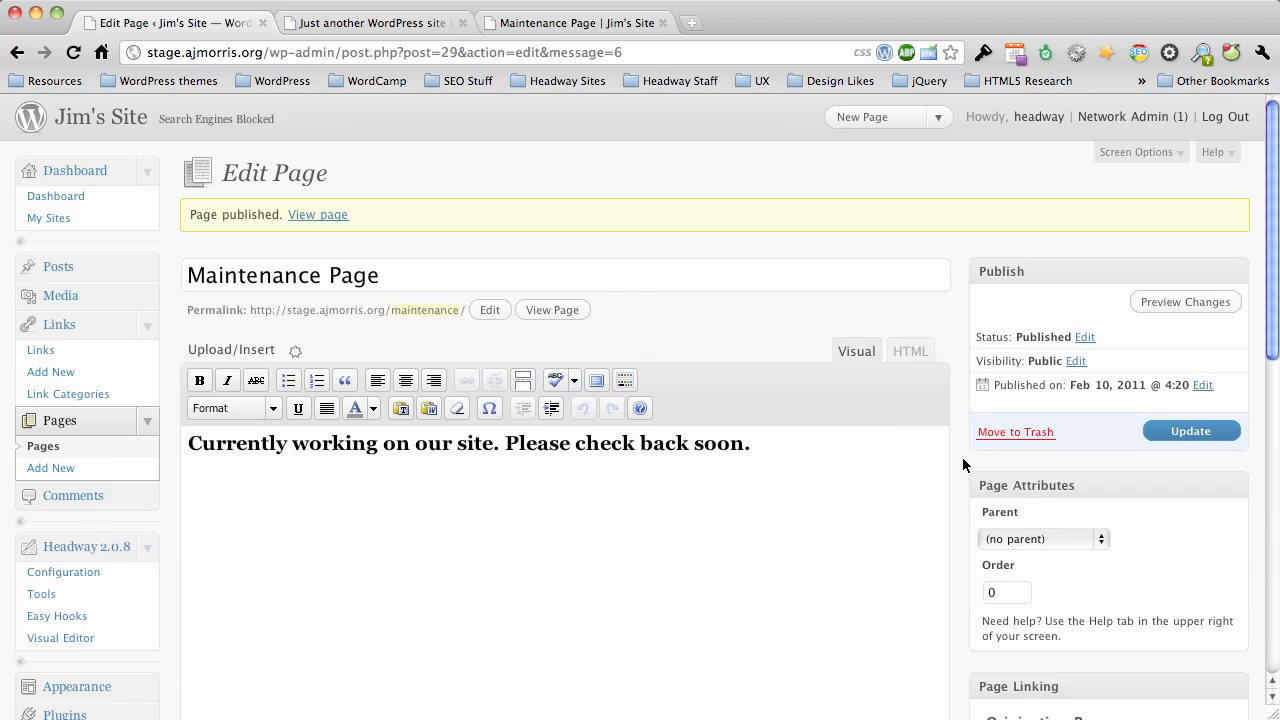
click(1135, 152)
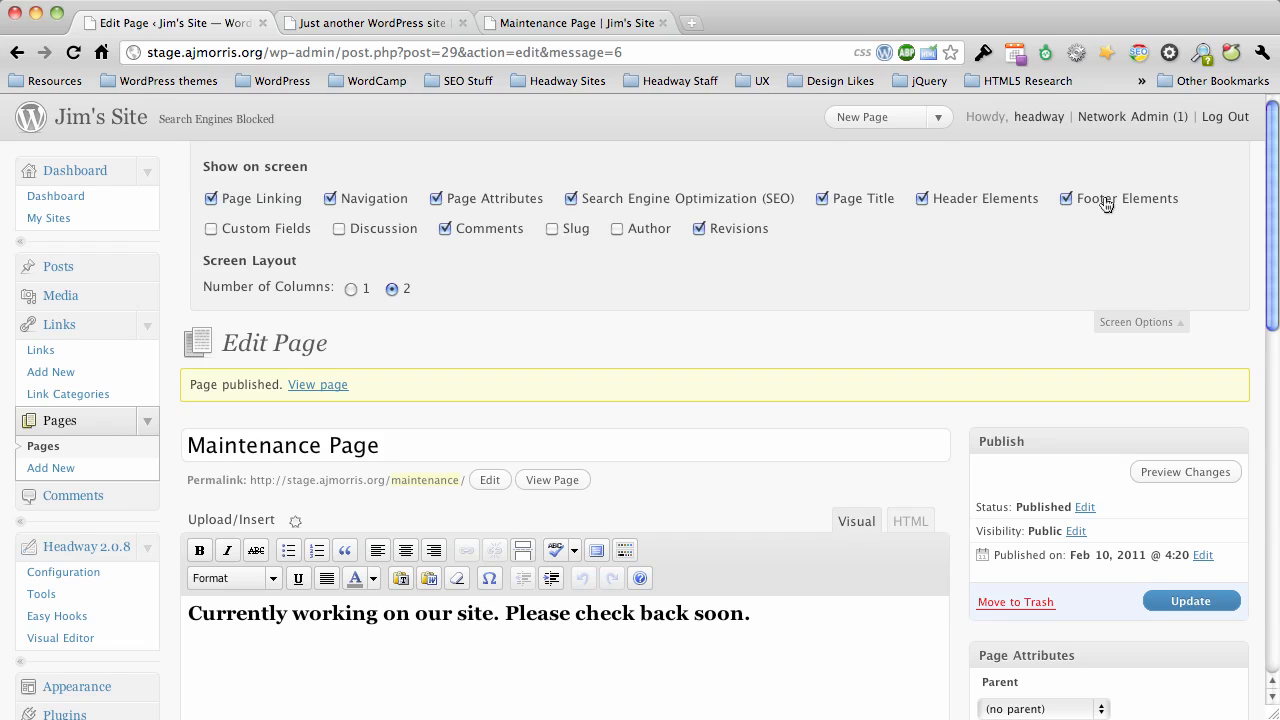
click(1136, 322)
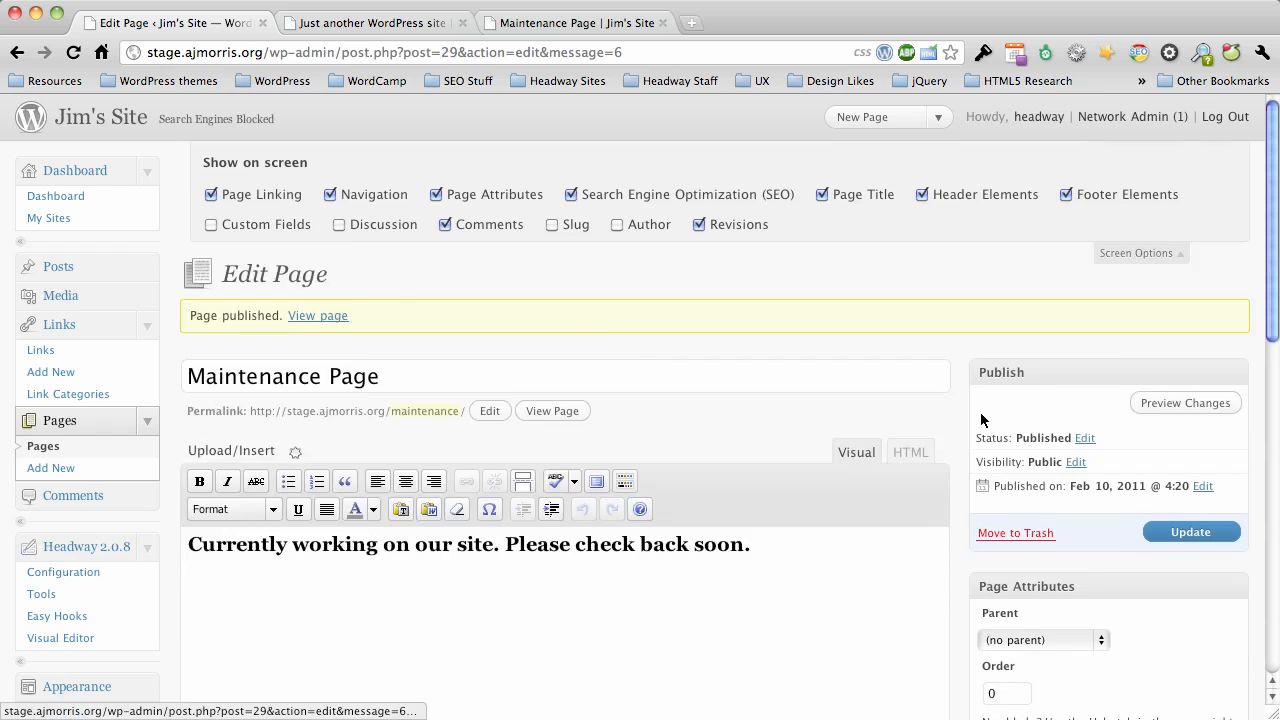
Set the page to hide its header, navigation bar, breadcrumbs and footer.
scroll(965, 435, down, 5)
scroll(965, 435, down, 1)
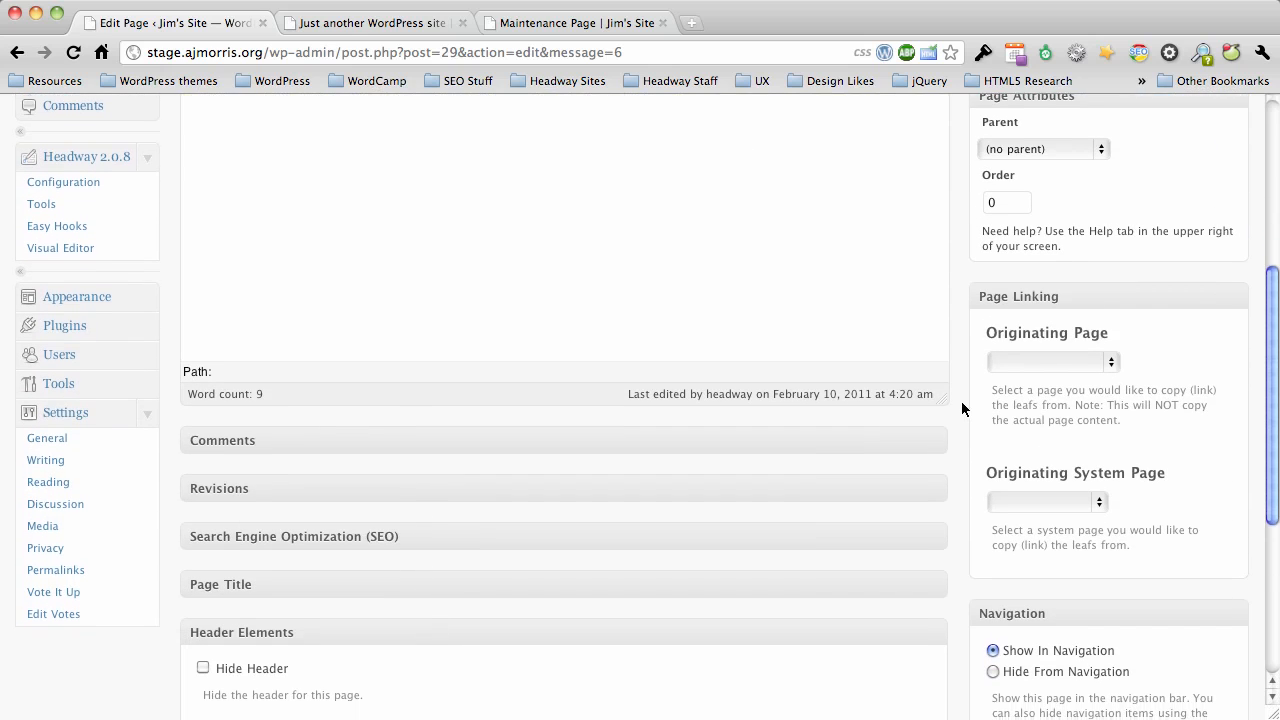
scroll(961, 408, down, 5)
scroll(965, 400, down, 1)
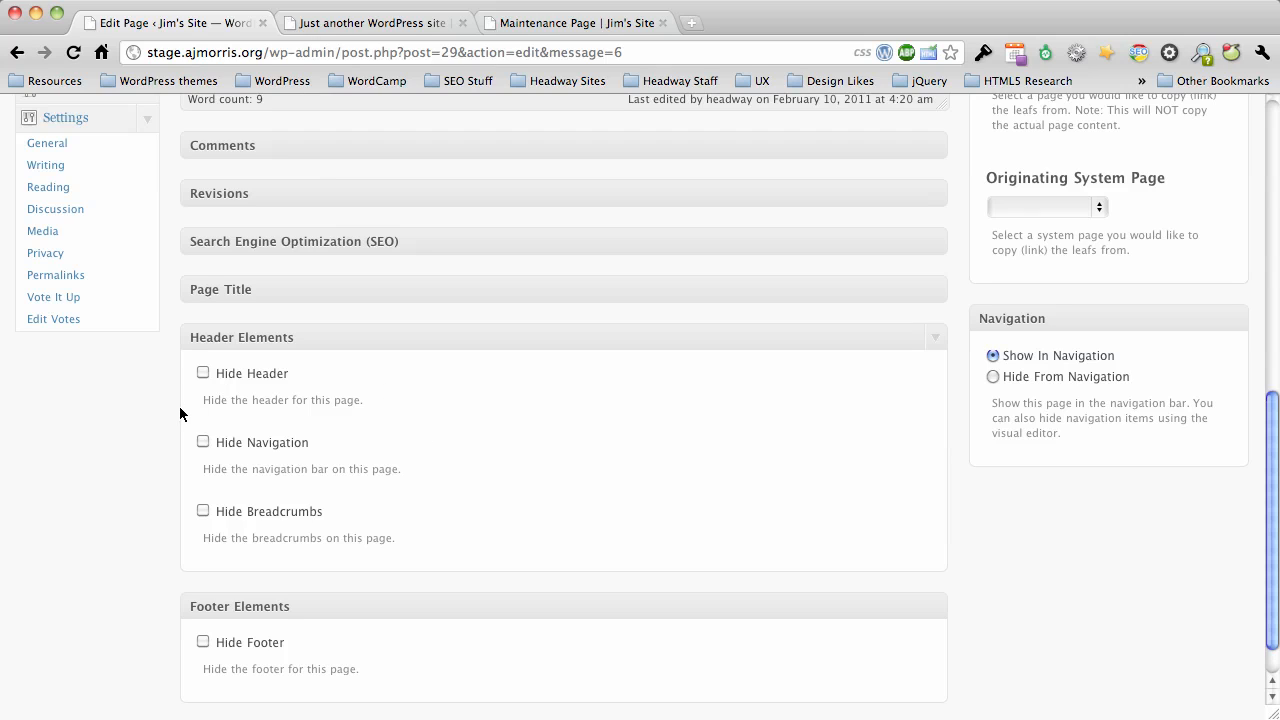
click(203, 374)
click(204, 443)
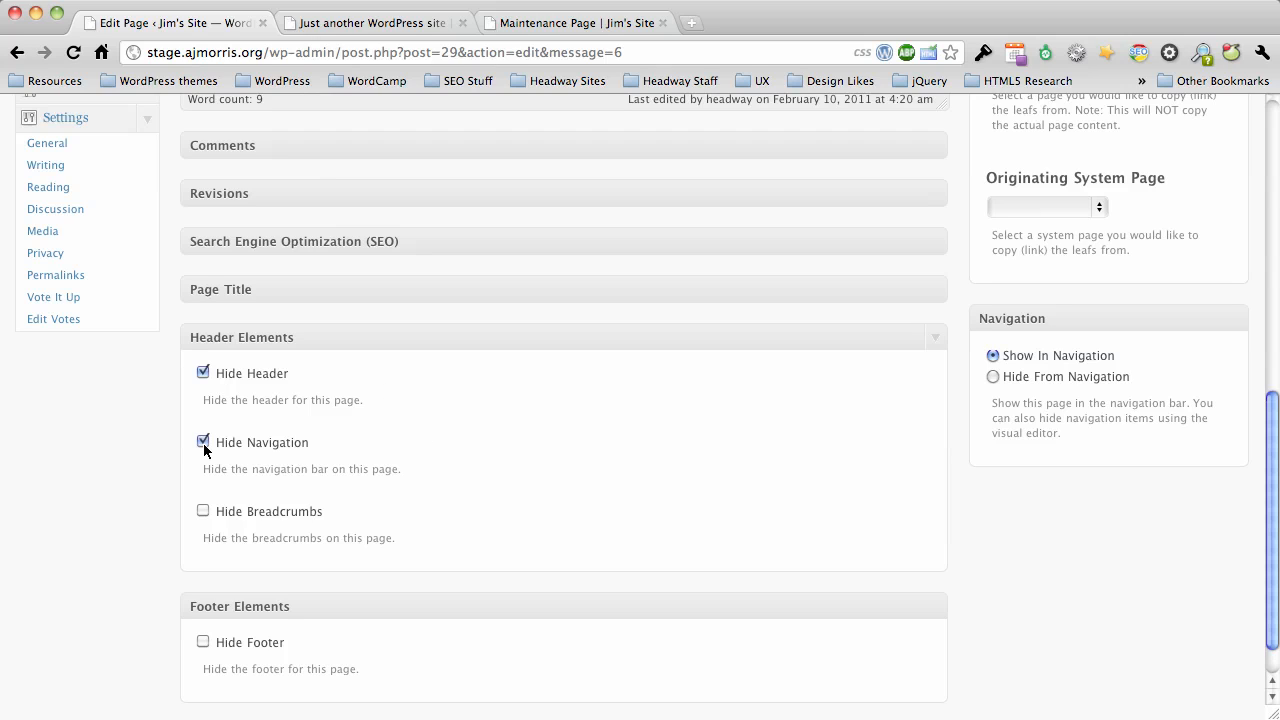
click(203, 511)
scroll(378, 490, down, 1)
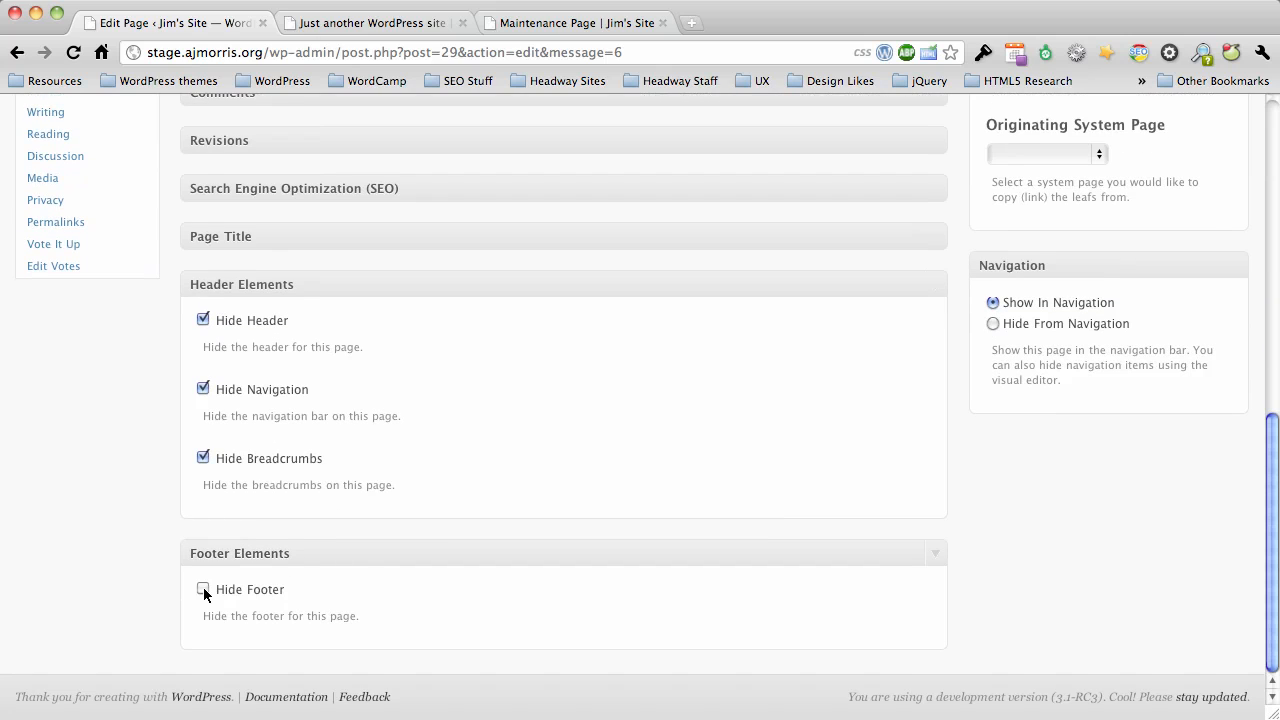
Set the maintenance page to Hide From Navigation and update the page.
scroll(1002, 554, up, 3)
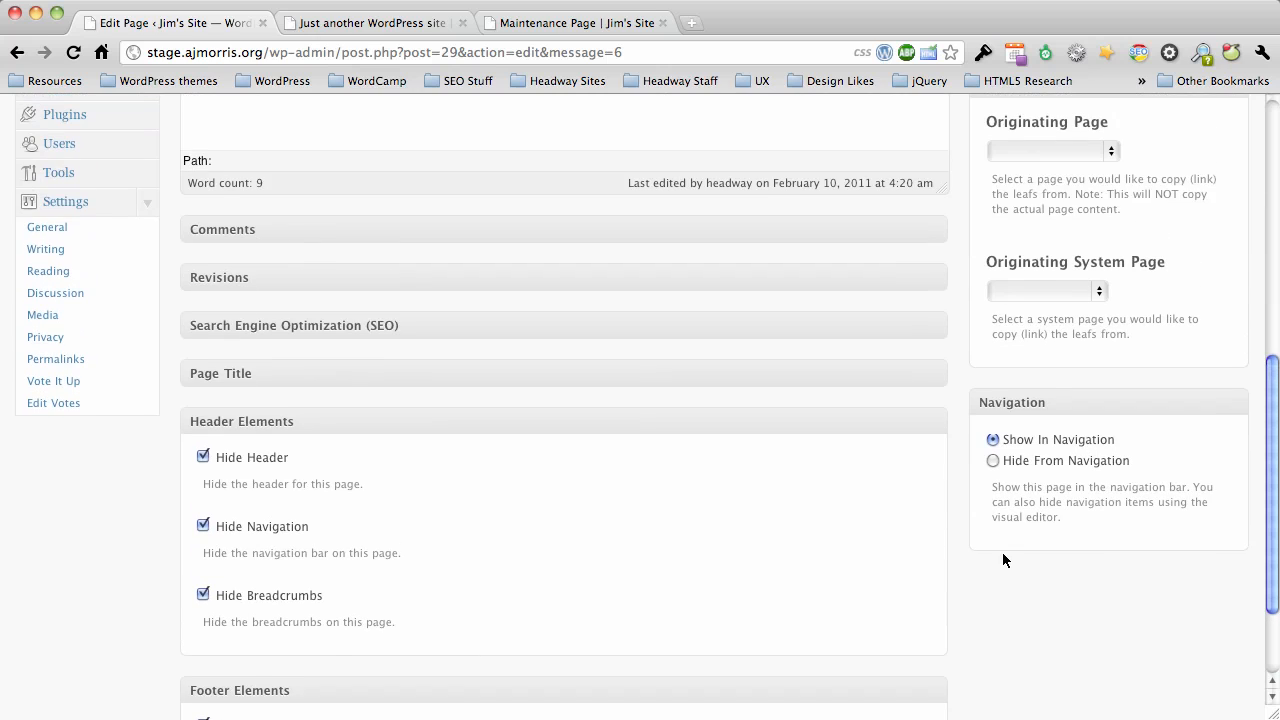
click(1012, 461)
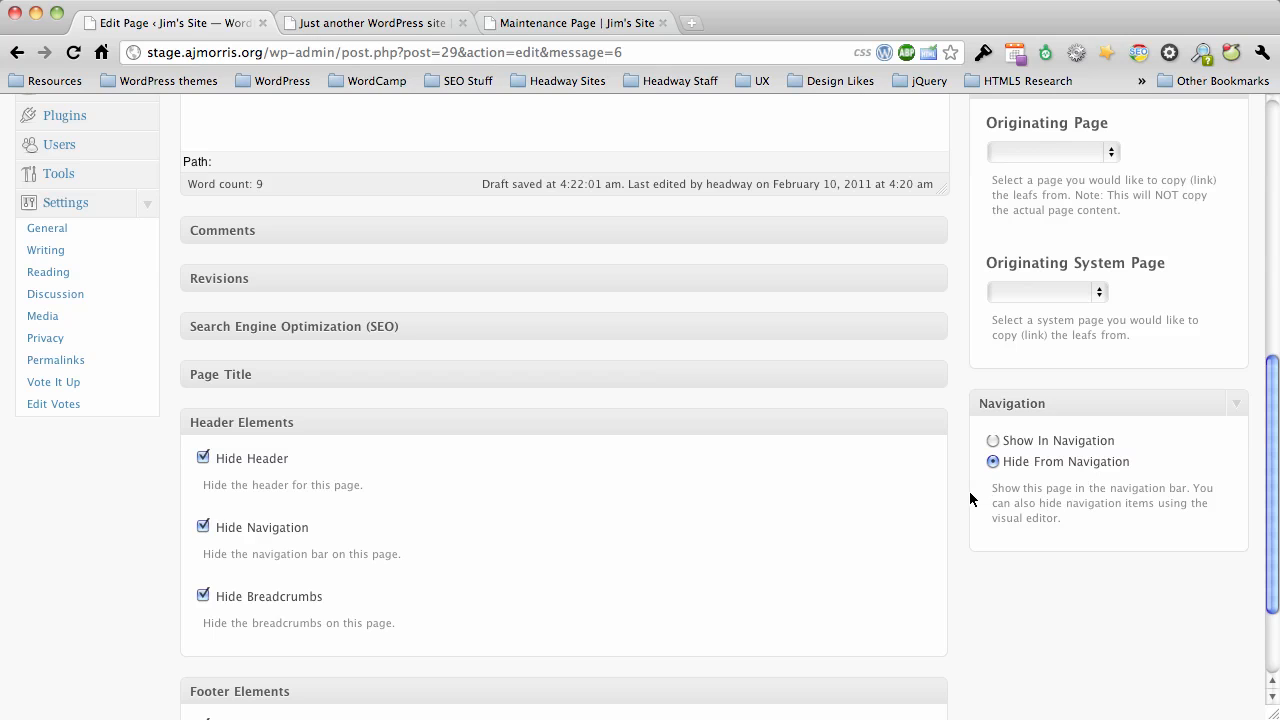
scroll(953, 471, up, 10)
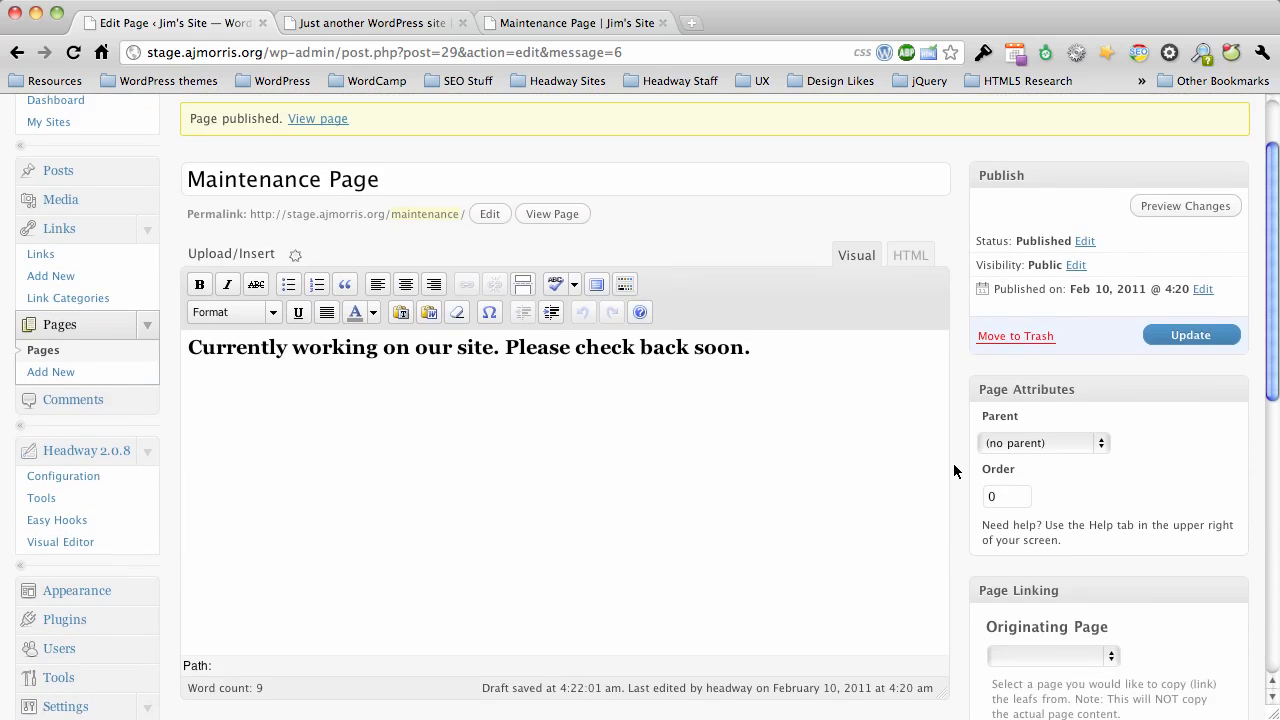
click(1215, 375)
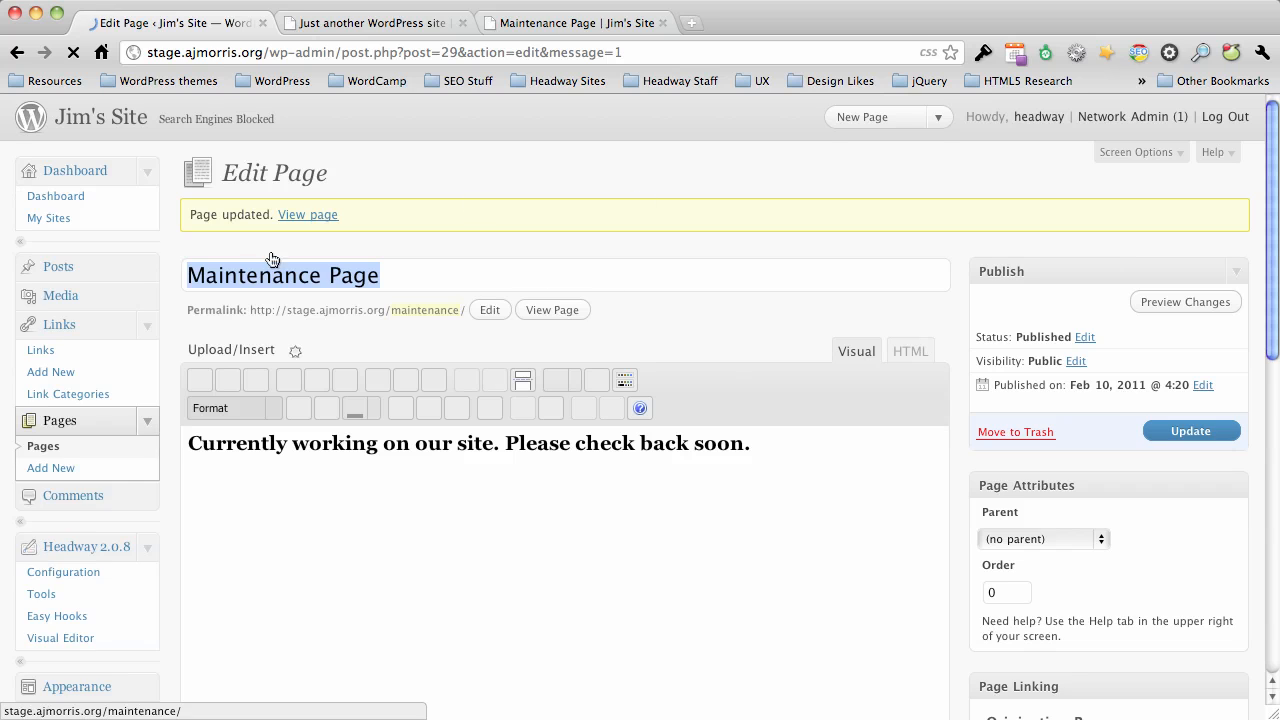
Reload the live maintenance page, then open it in the Headway visual editor and select its message text.
click(532, 24)
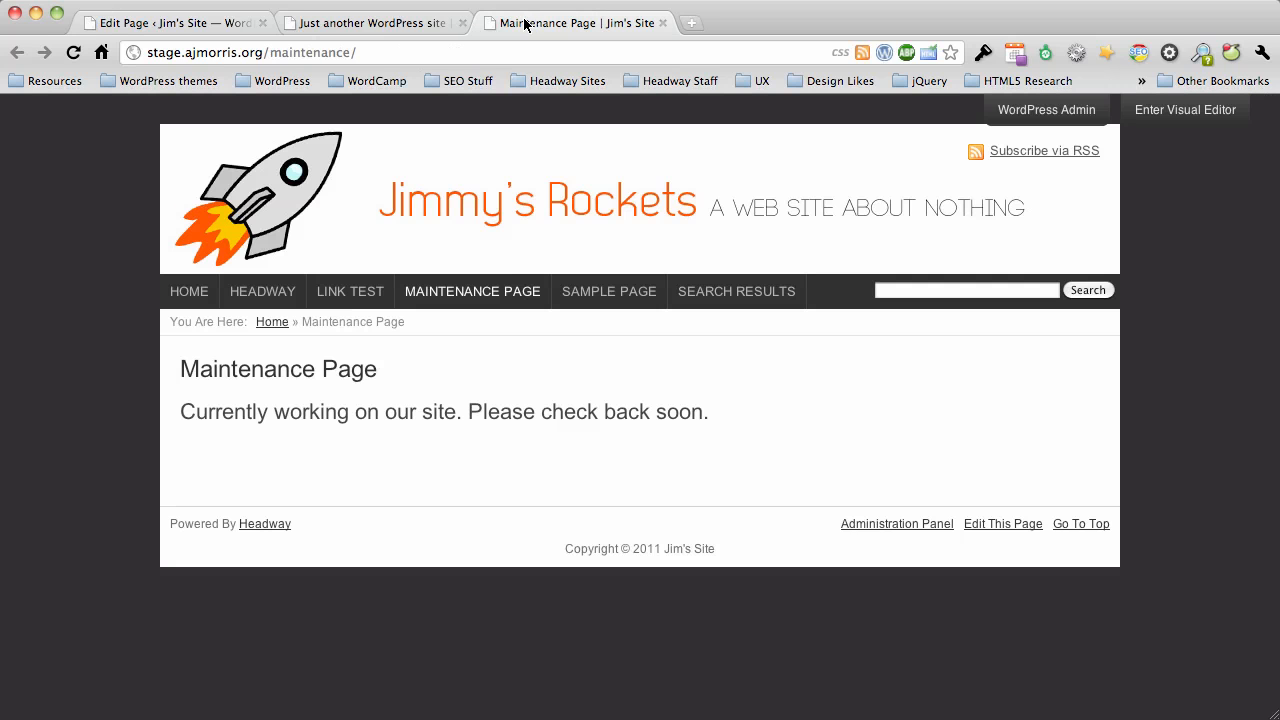
click(73, 59)
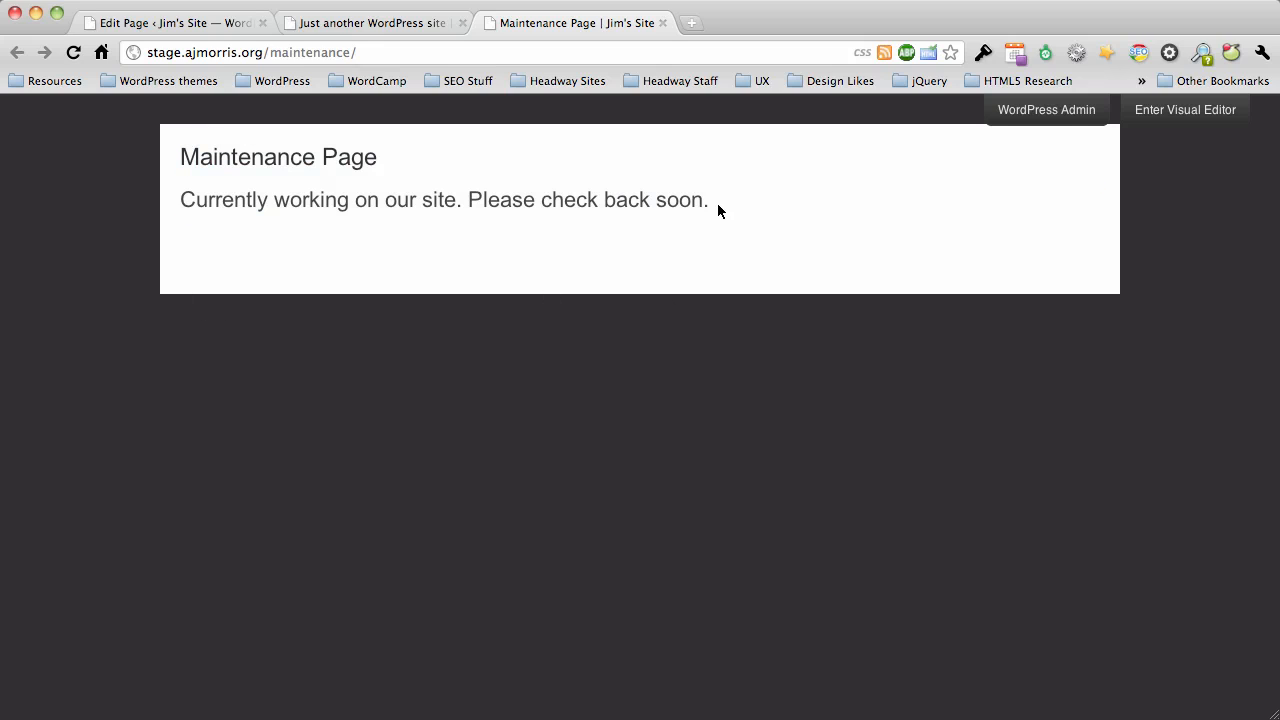
click(1203, 117)
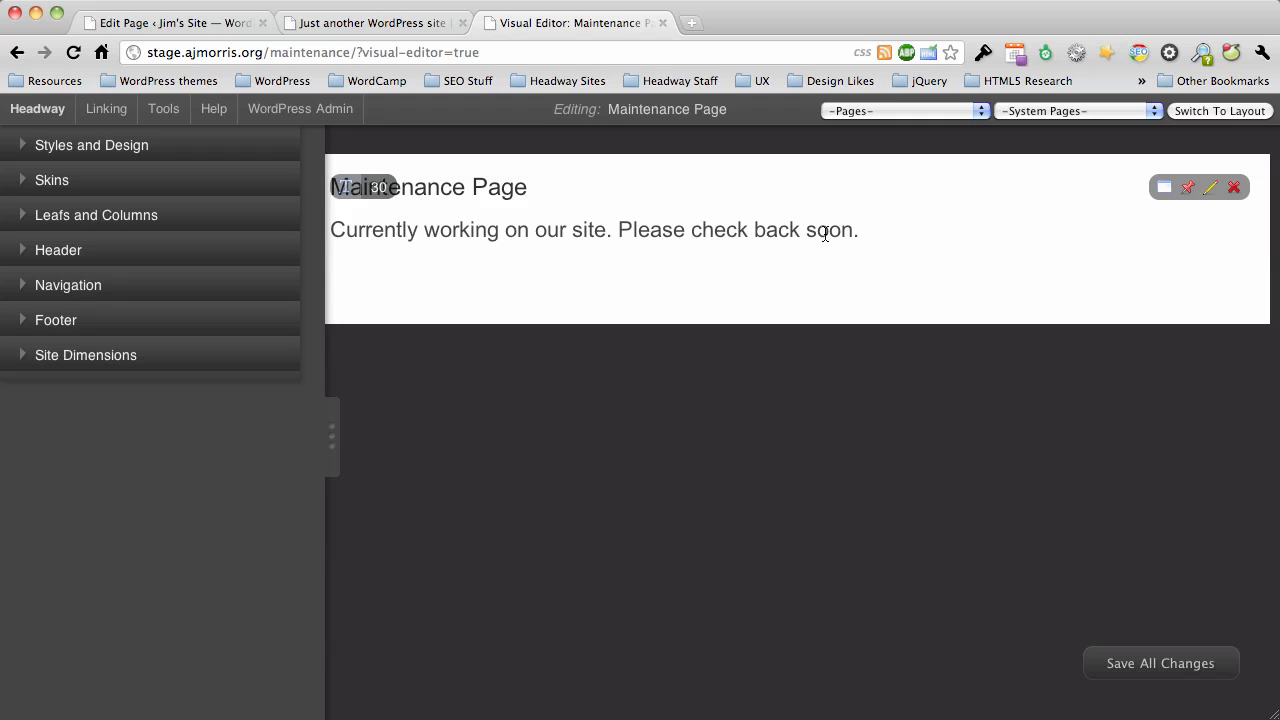
drag(332, 236, 870, 238)
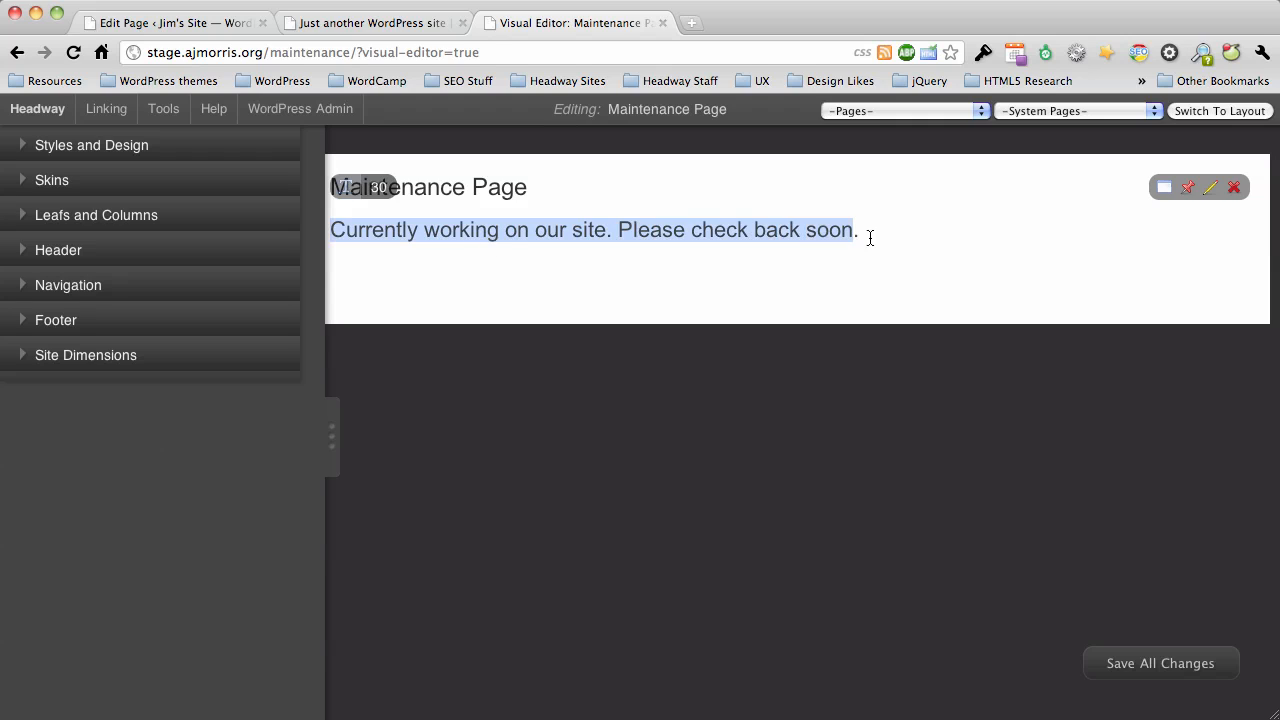
Set the Post Content — H2 text color to orange, #fc8608, in the Styles and Design settings.
click(882, 238)
text(.)
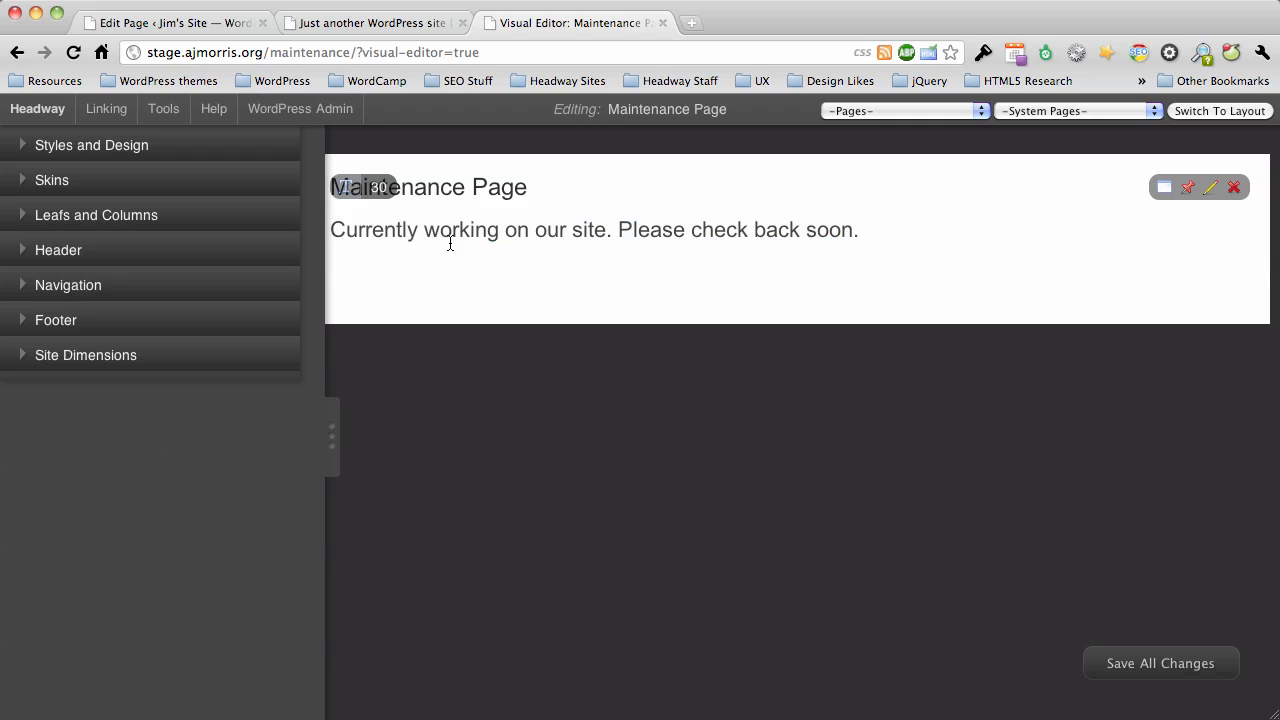
click(106, 150)
scroll(200, 503, down, 2)
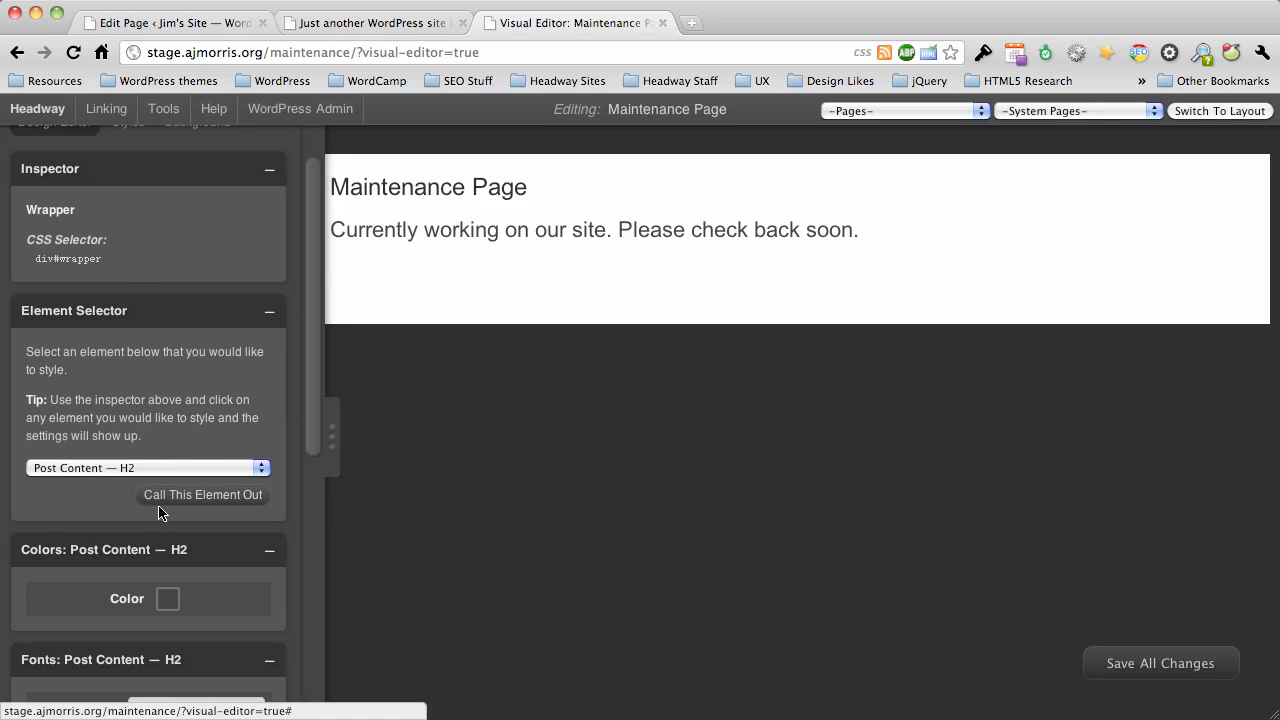
click(167, 599)
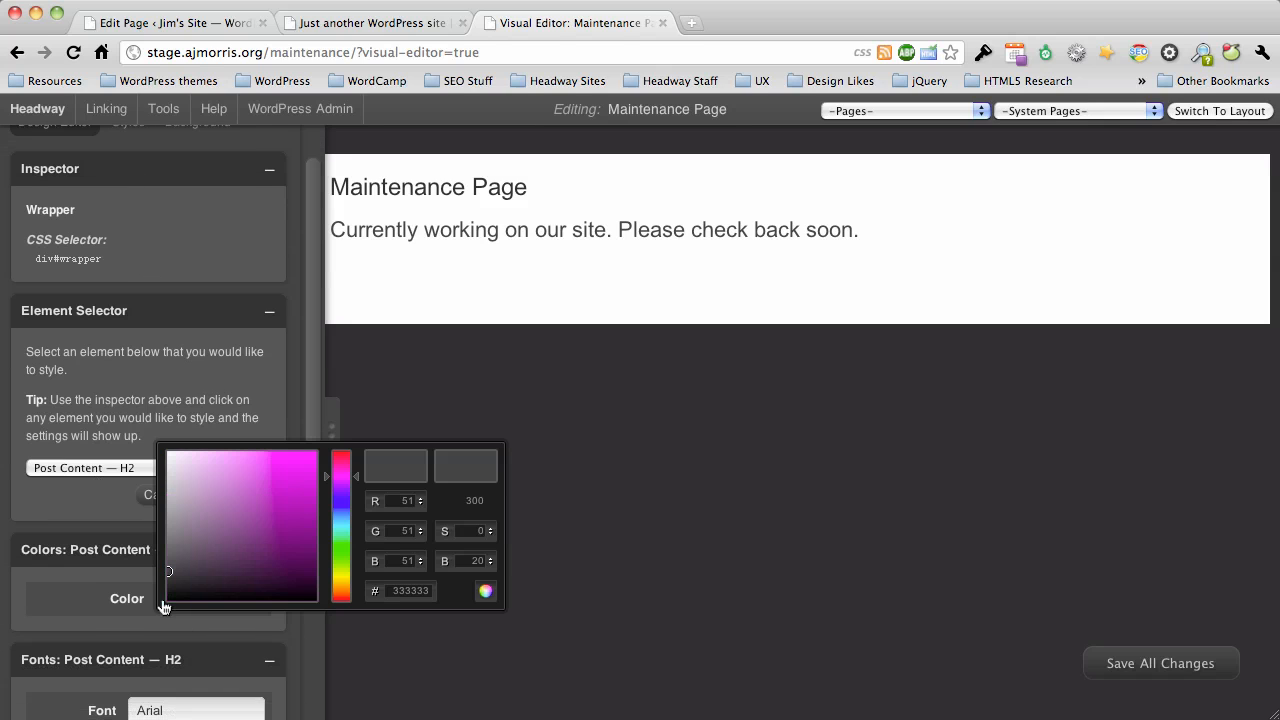
drag(341, 476, 341, 591)
drag(282, 466, 312, 454)
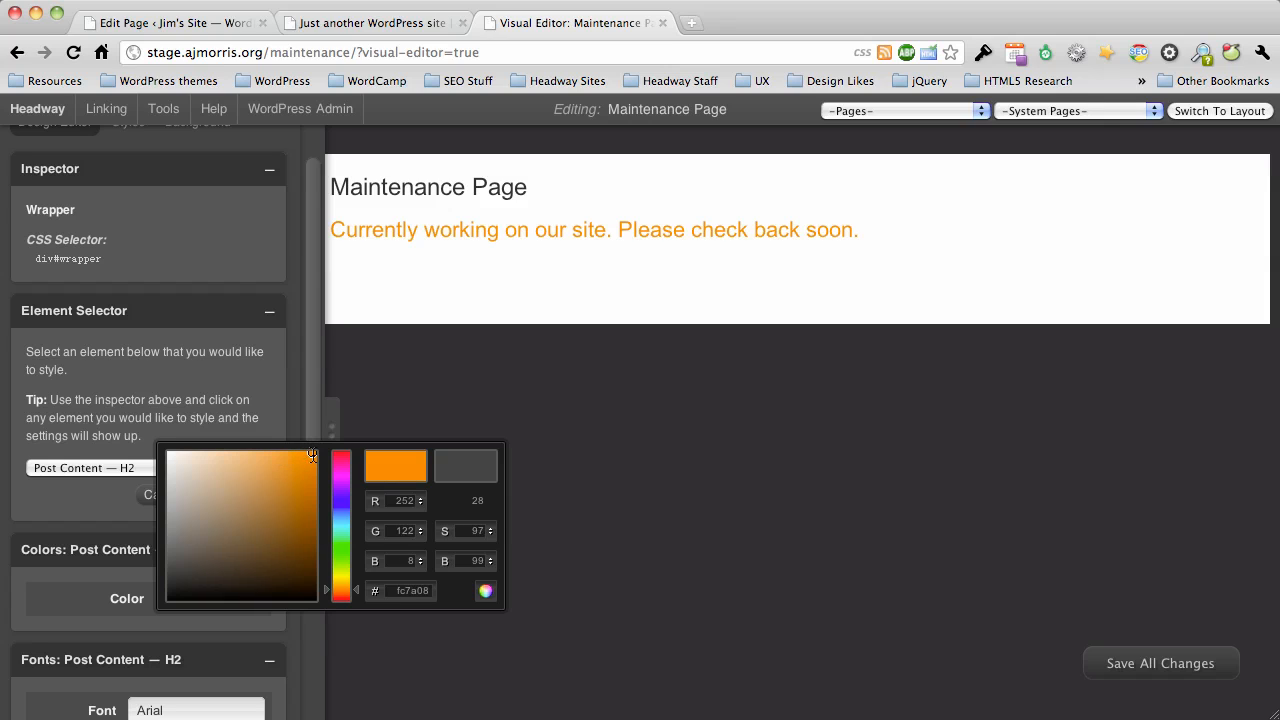
click(346, 588)
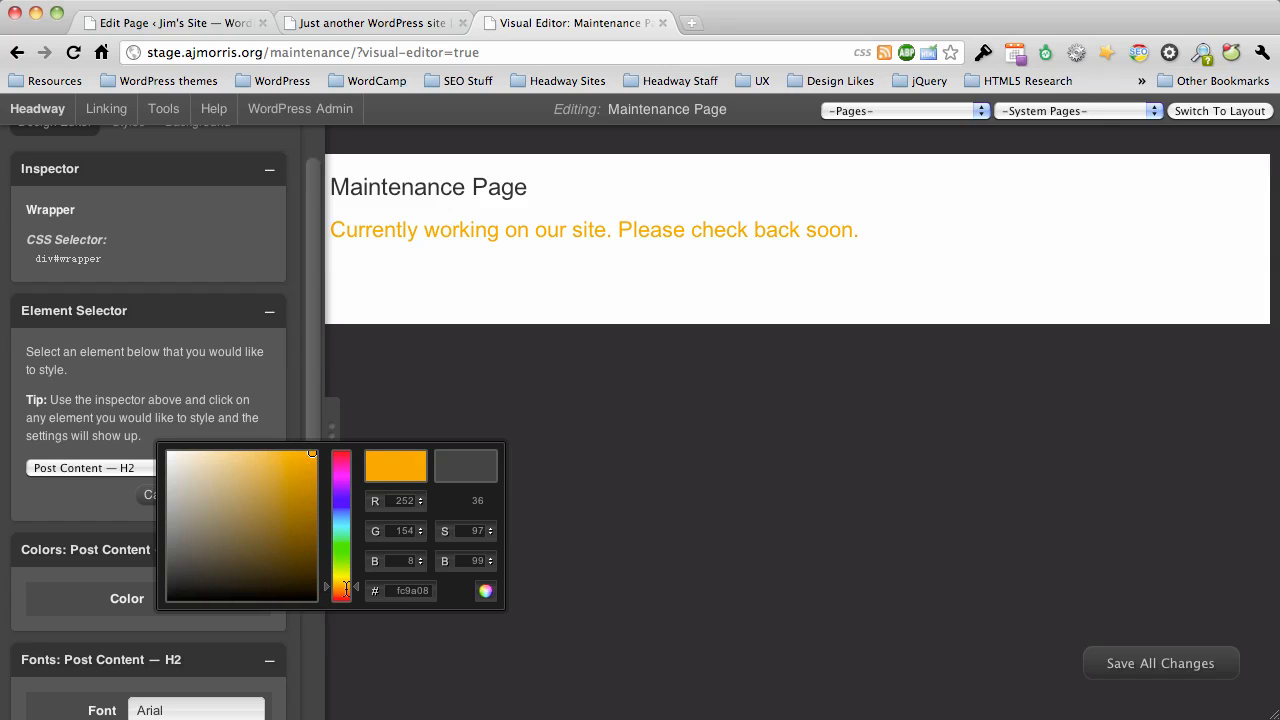
click(406, 591)
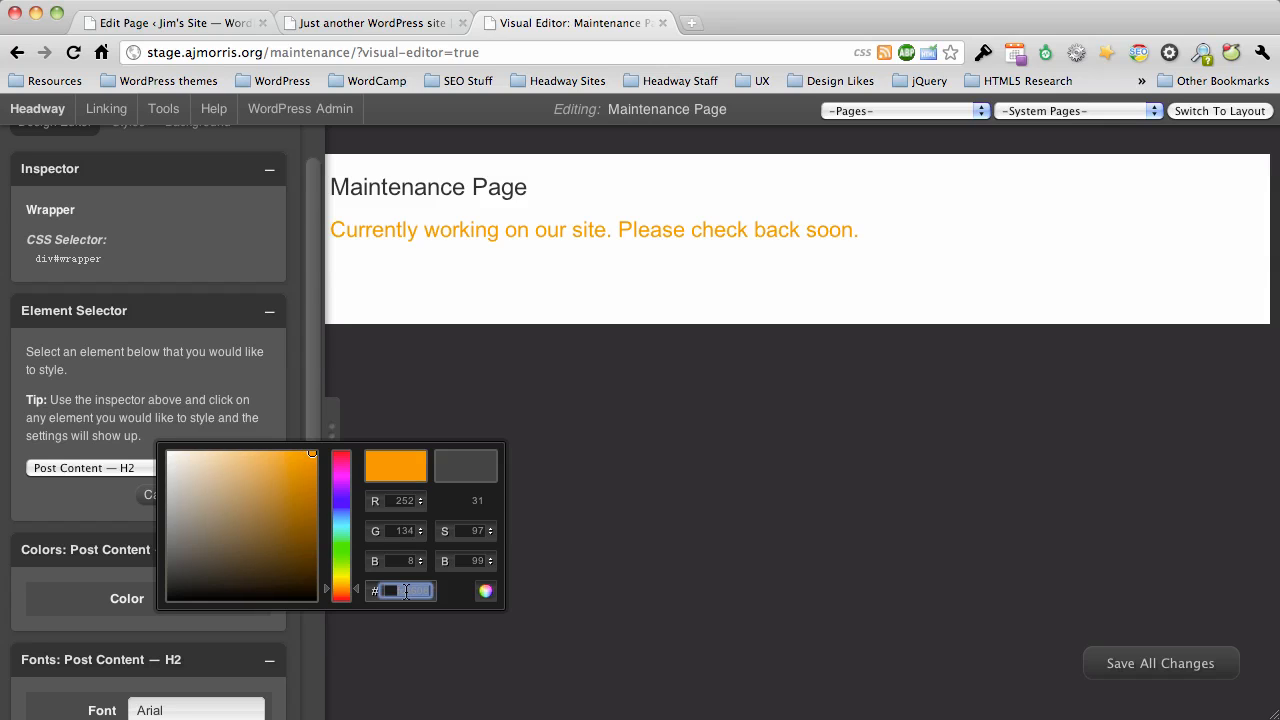
click(485, 591)
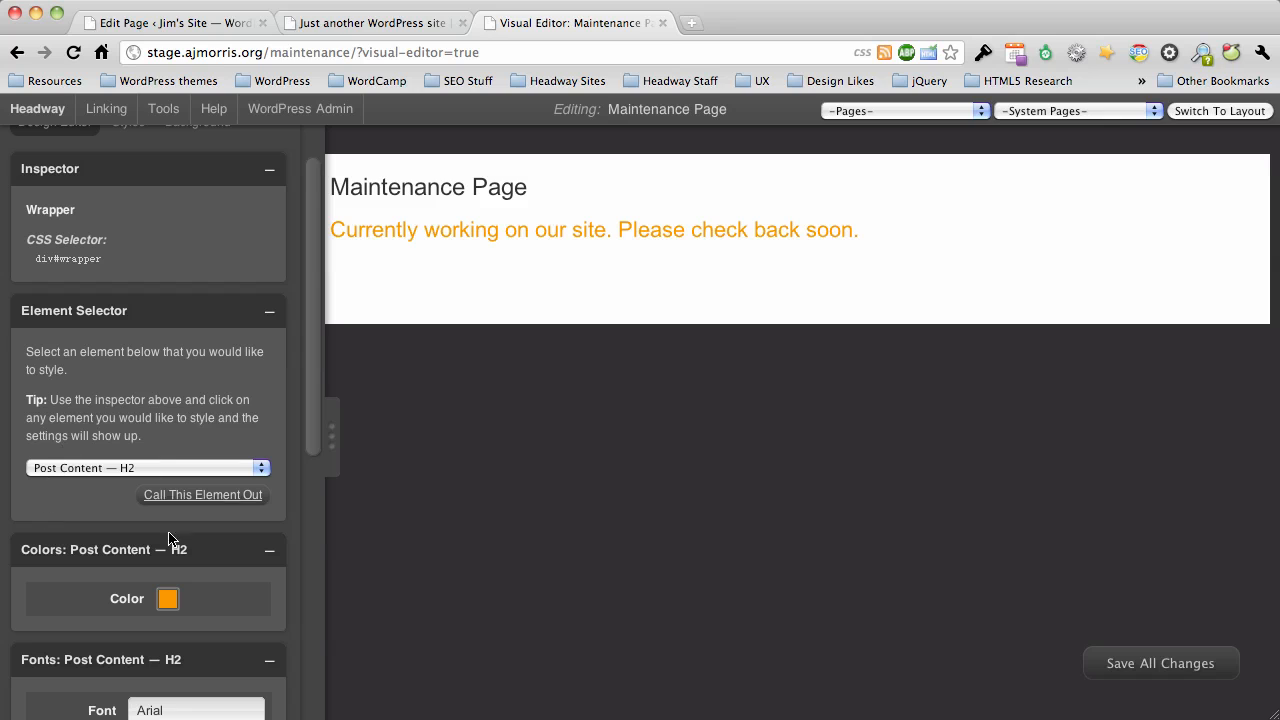
scroll(81, 596, down, 5)
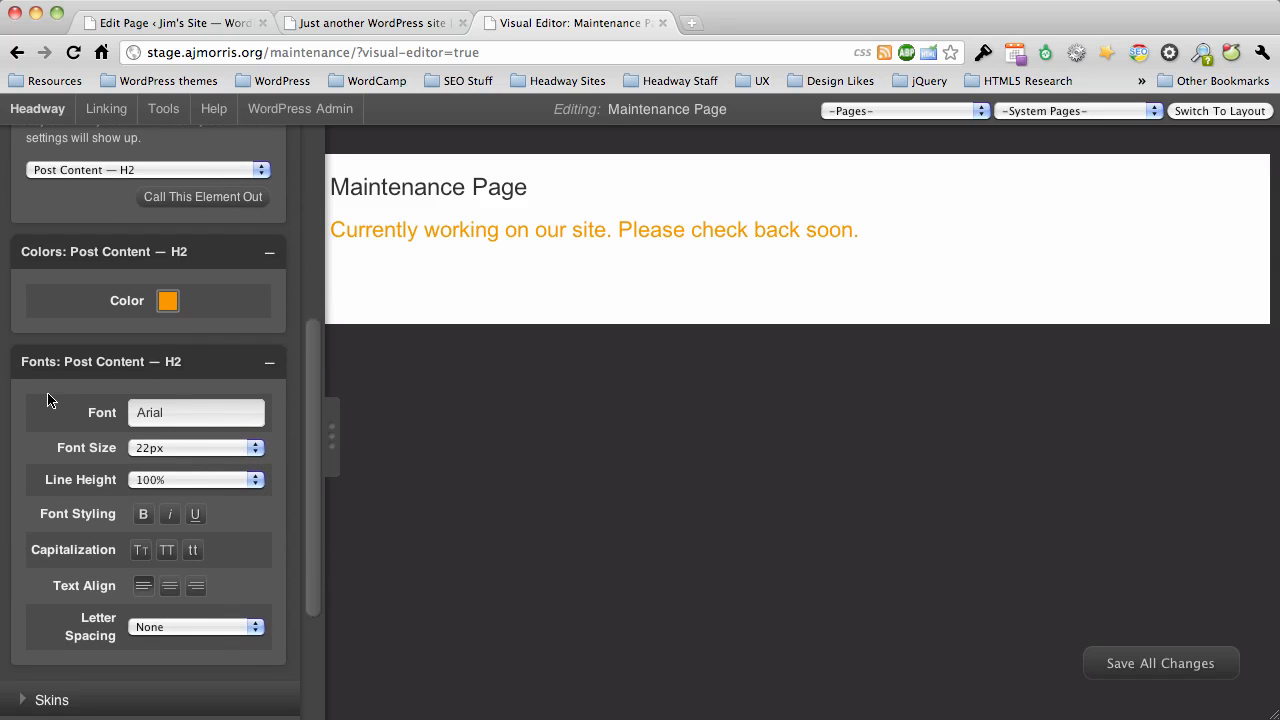
scroll(55, 456, up, 4)
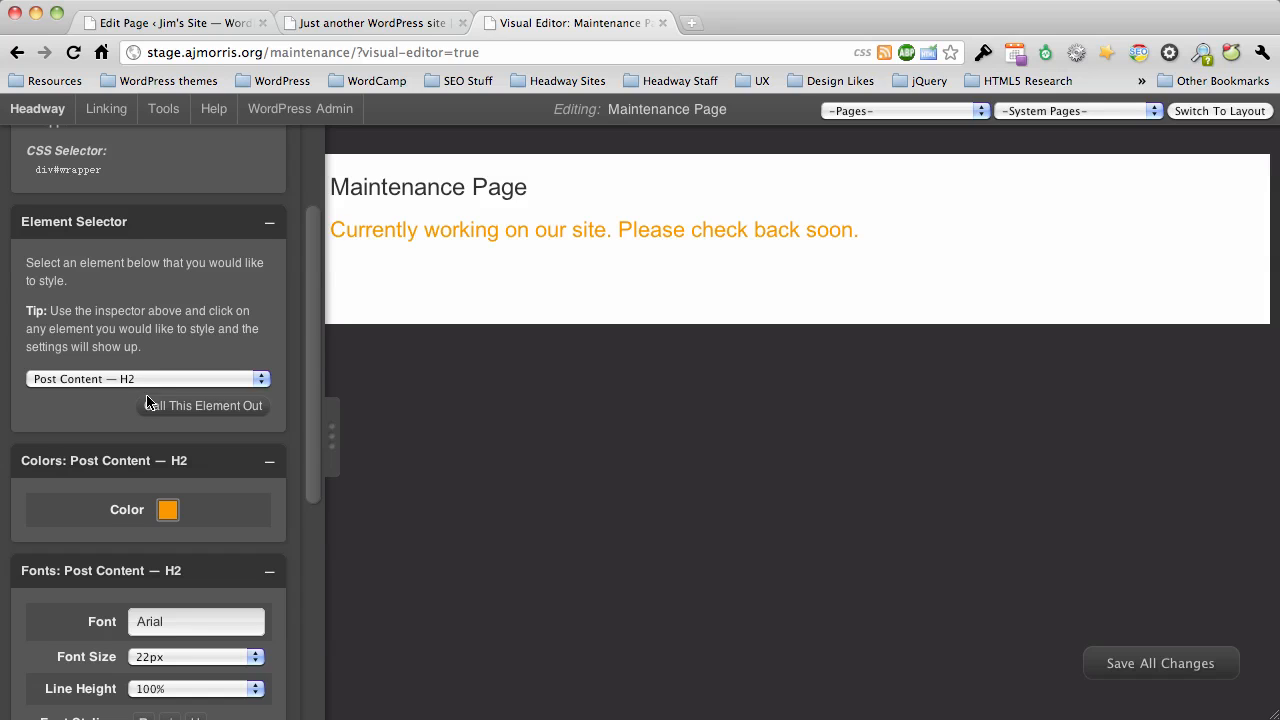
Set the Post Content — H2 color to dark gray, #333333.
click(168, 510)
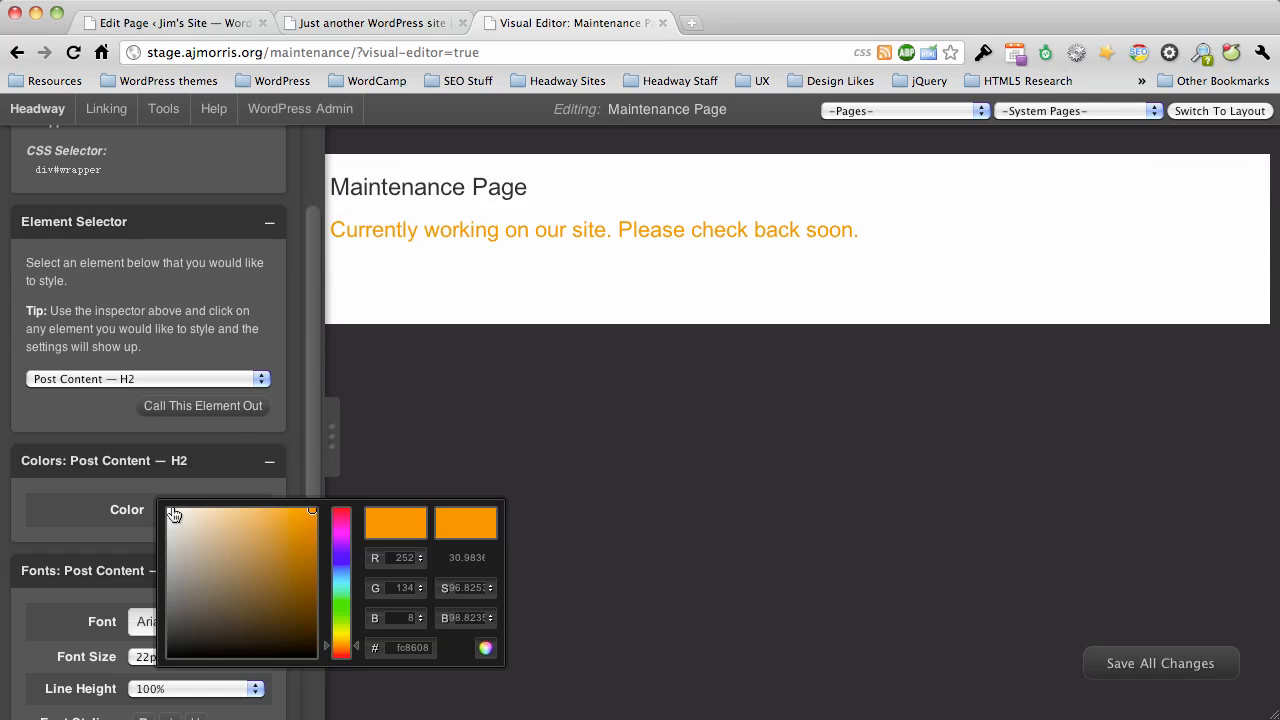
click(168, 626)
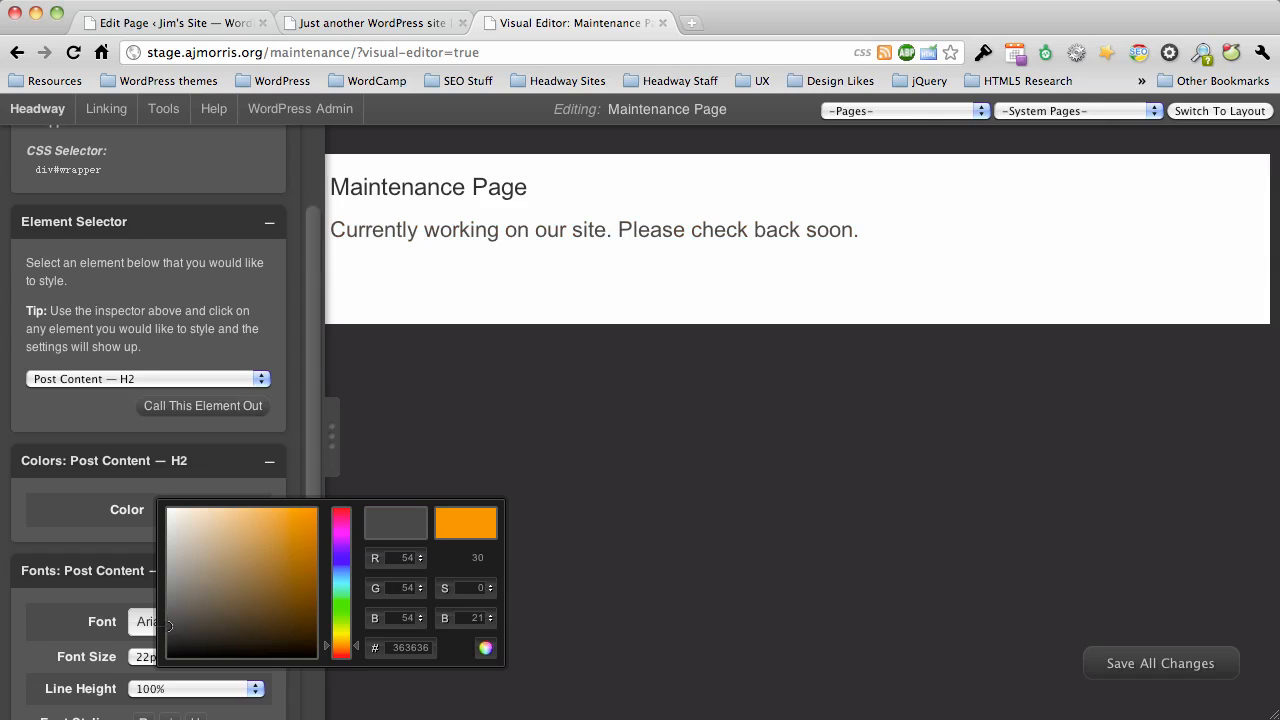
drag(168, 626, 168, 619)
double_click(406, 648)
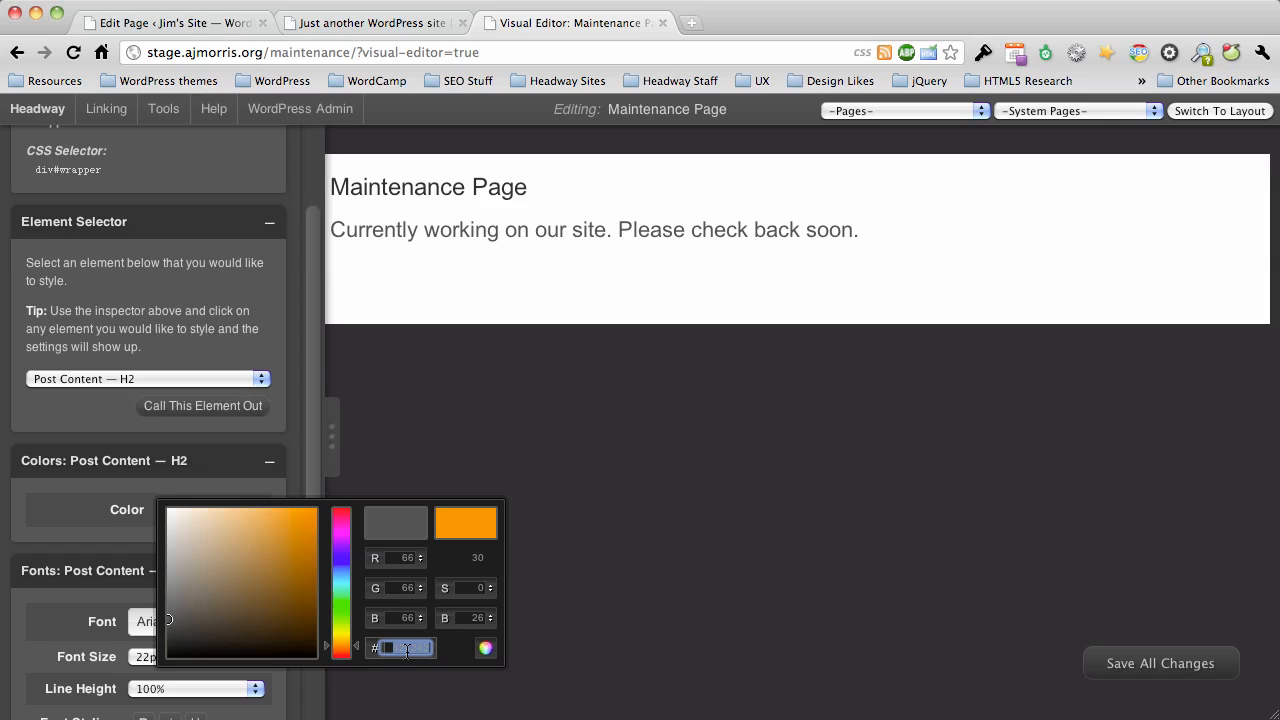
text(333333)
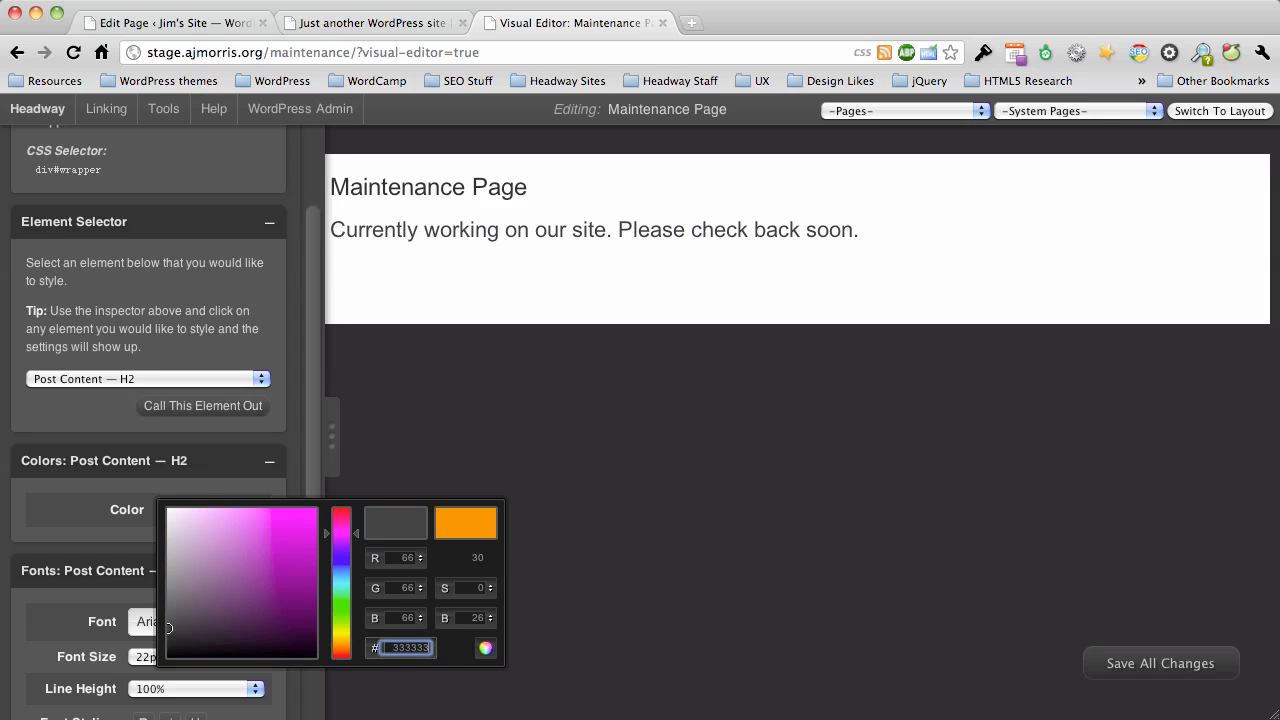
click(485, 648)
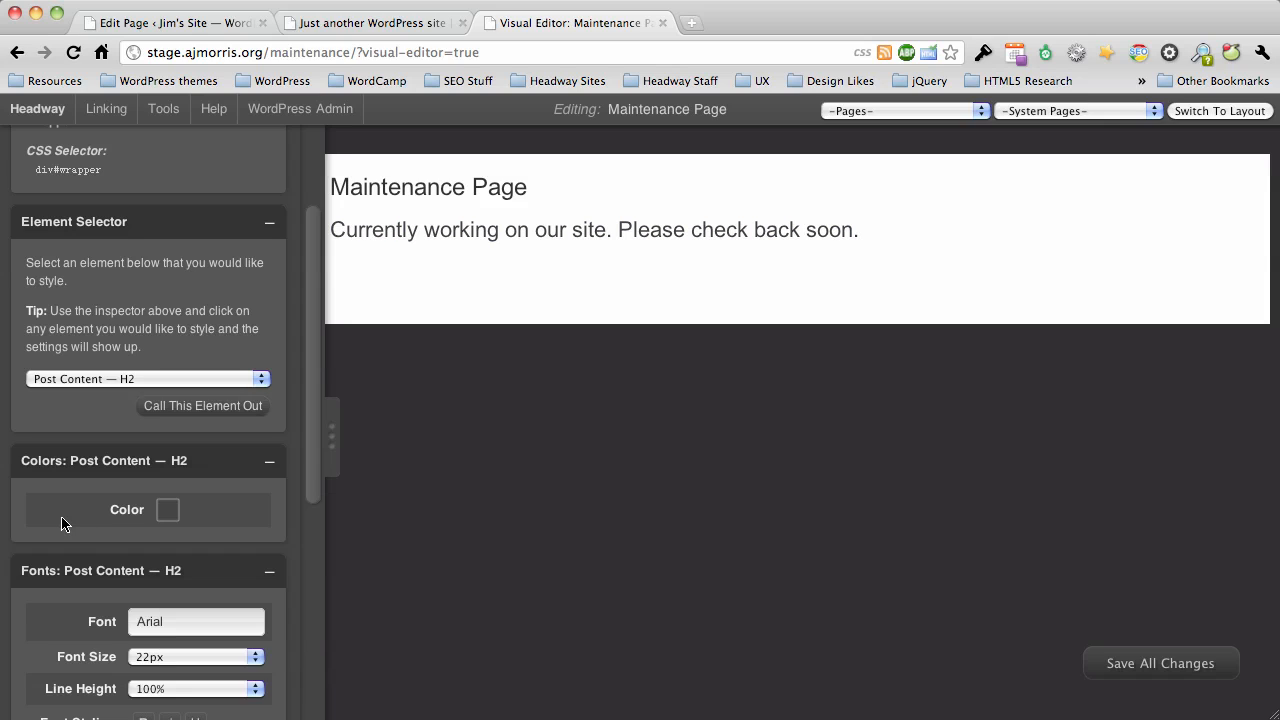
Add the Live CSS rule body.custom div#leaf-30 h2 { color: #fc8608; } below the existing search-box rule and close the CSS editor.
scroll(70, 180, up, 1)
mouse_move(92, 121)
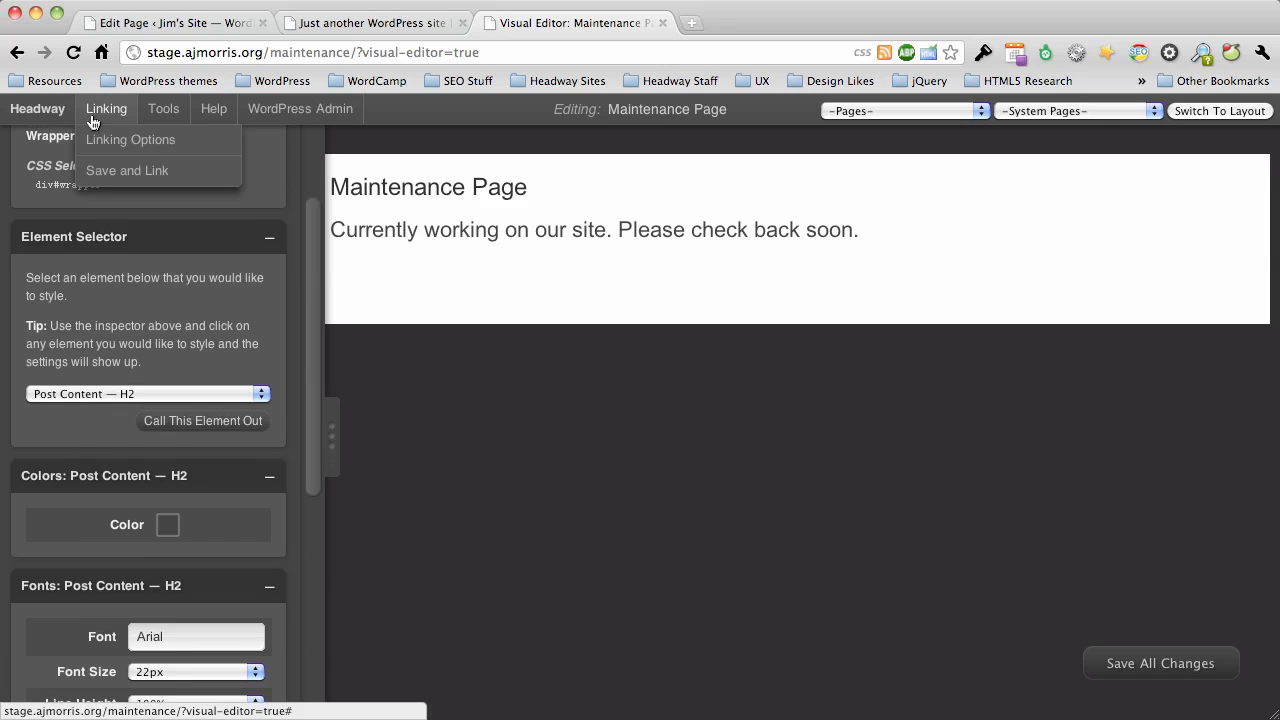
mouse_move(161, 108)
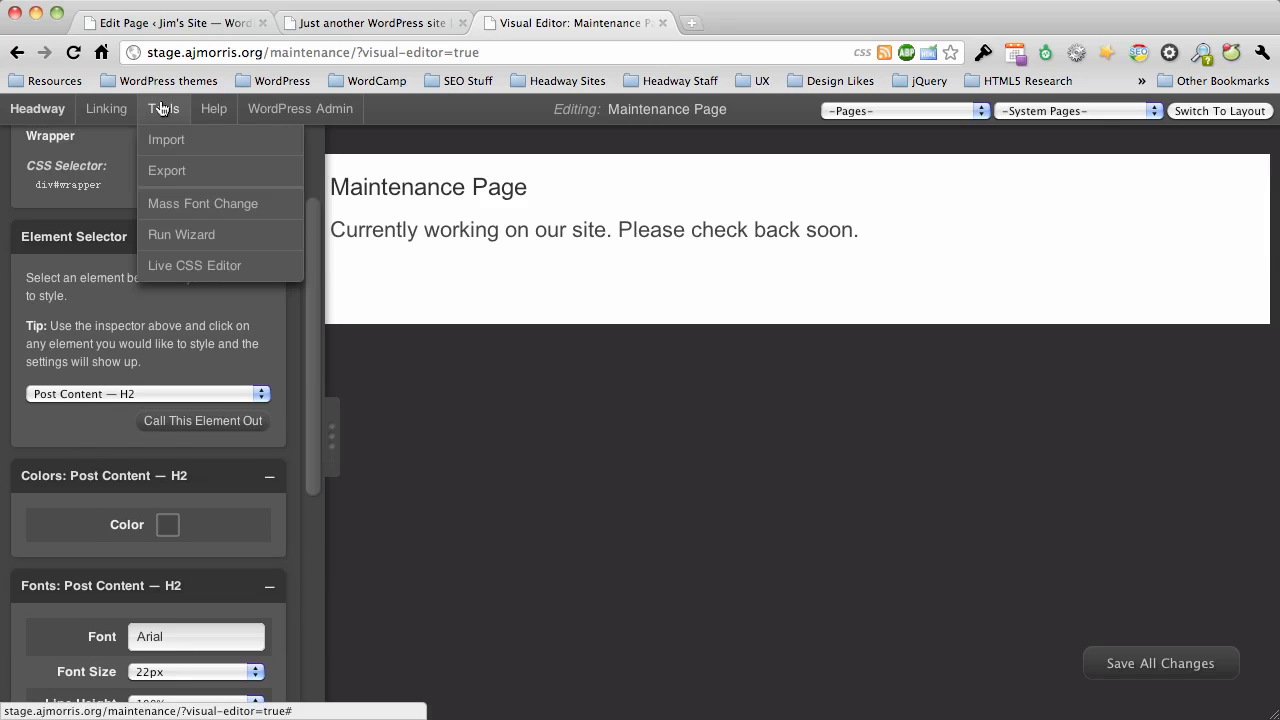
click(197, 266)
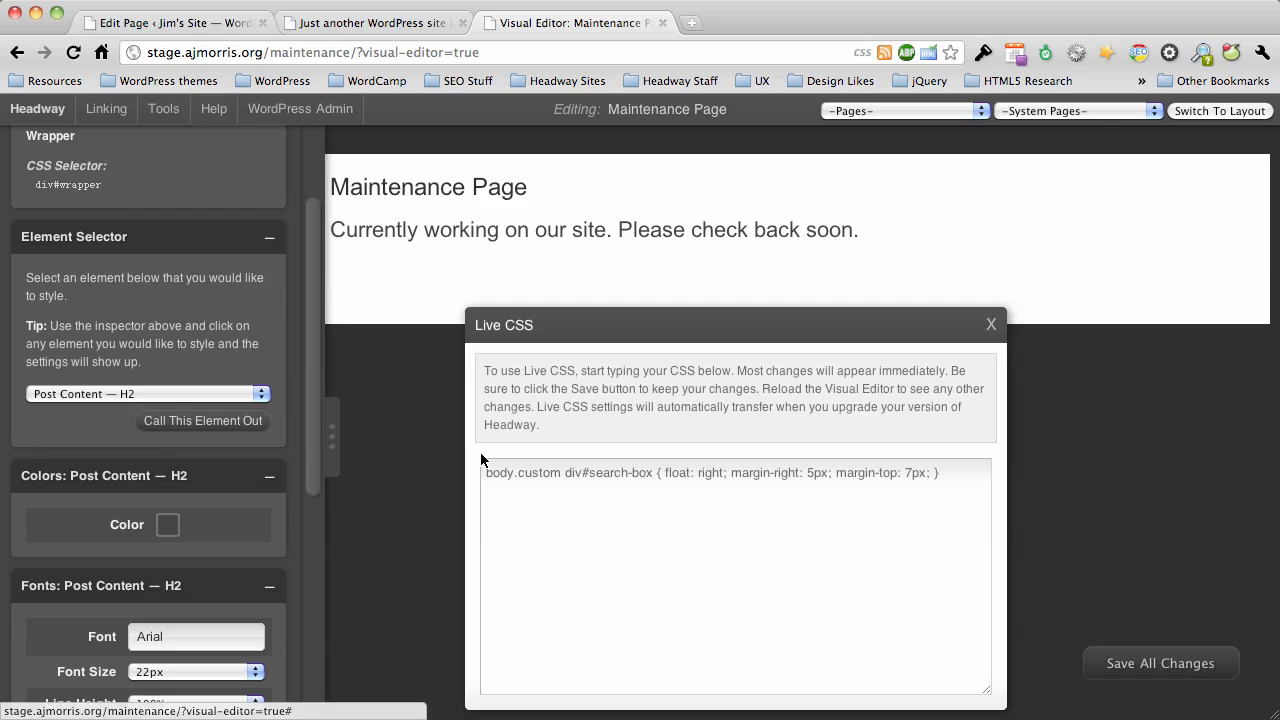
click(959, 474)
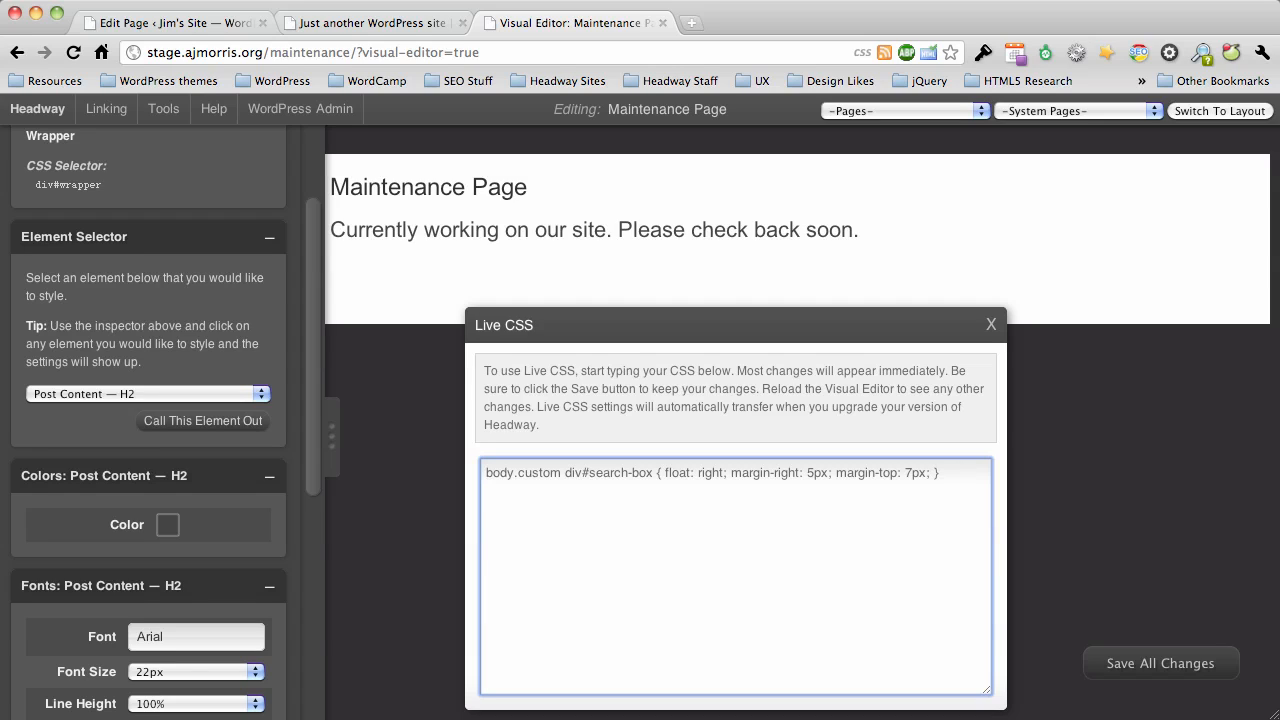
text(body.custom)
mouse_move(380, 199)
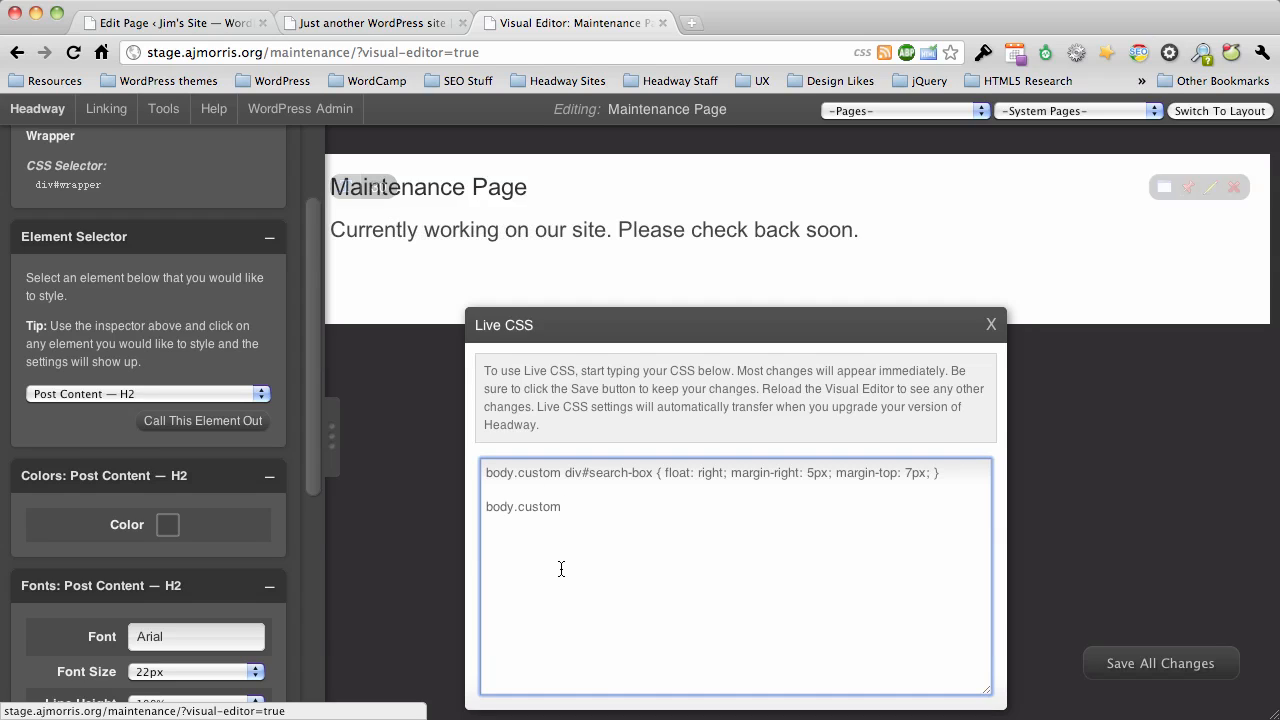
text(di)
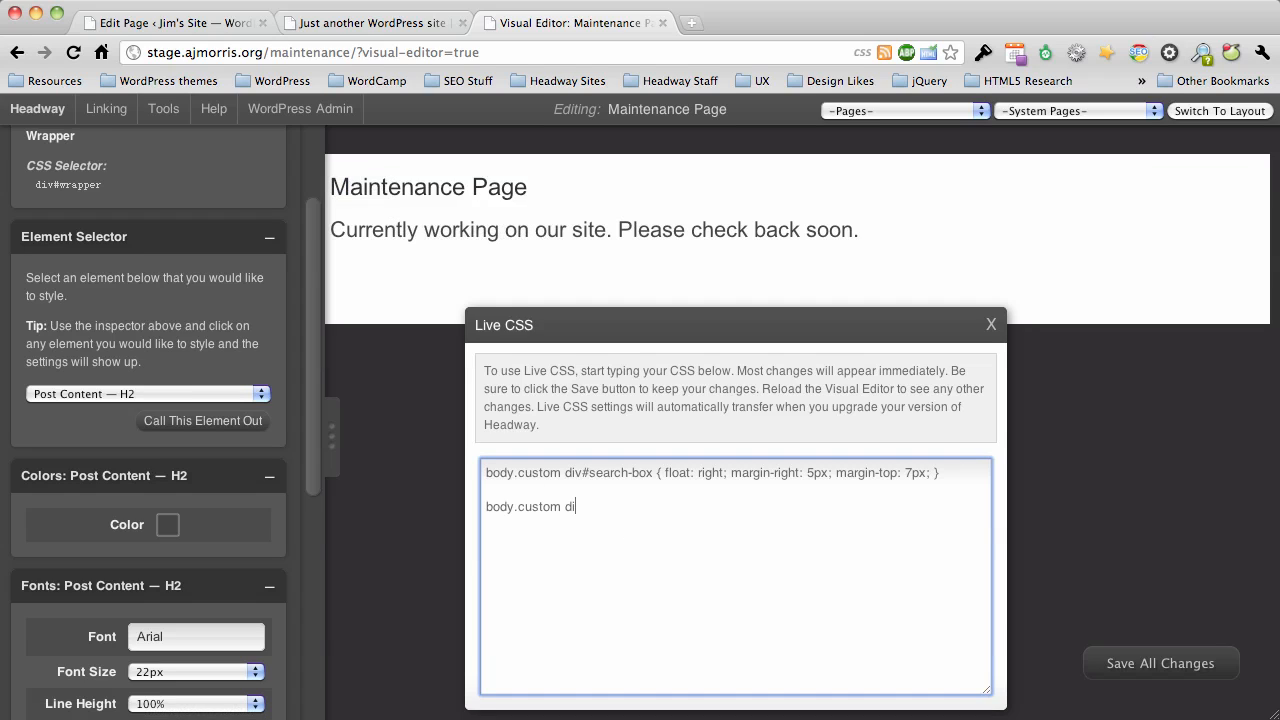
text(v#leaf-30)
text(h2 { color: #fc8608;)
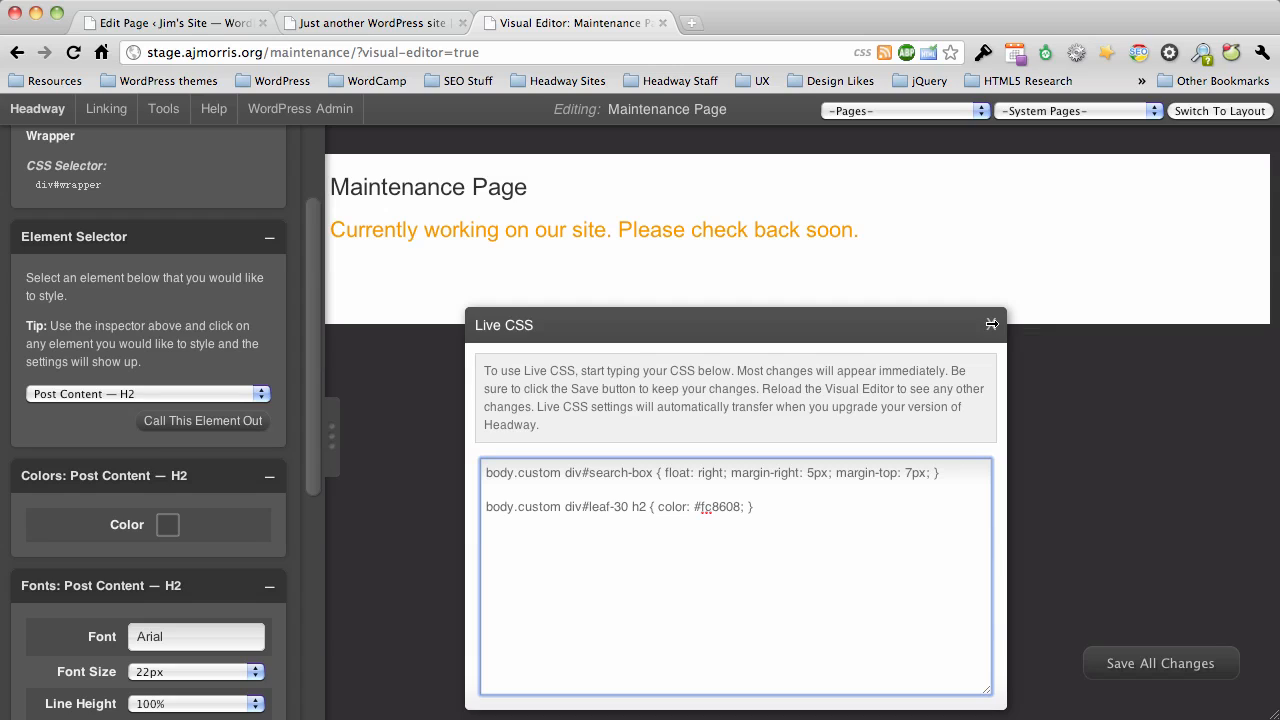
click(991, 323)
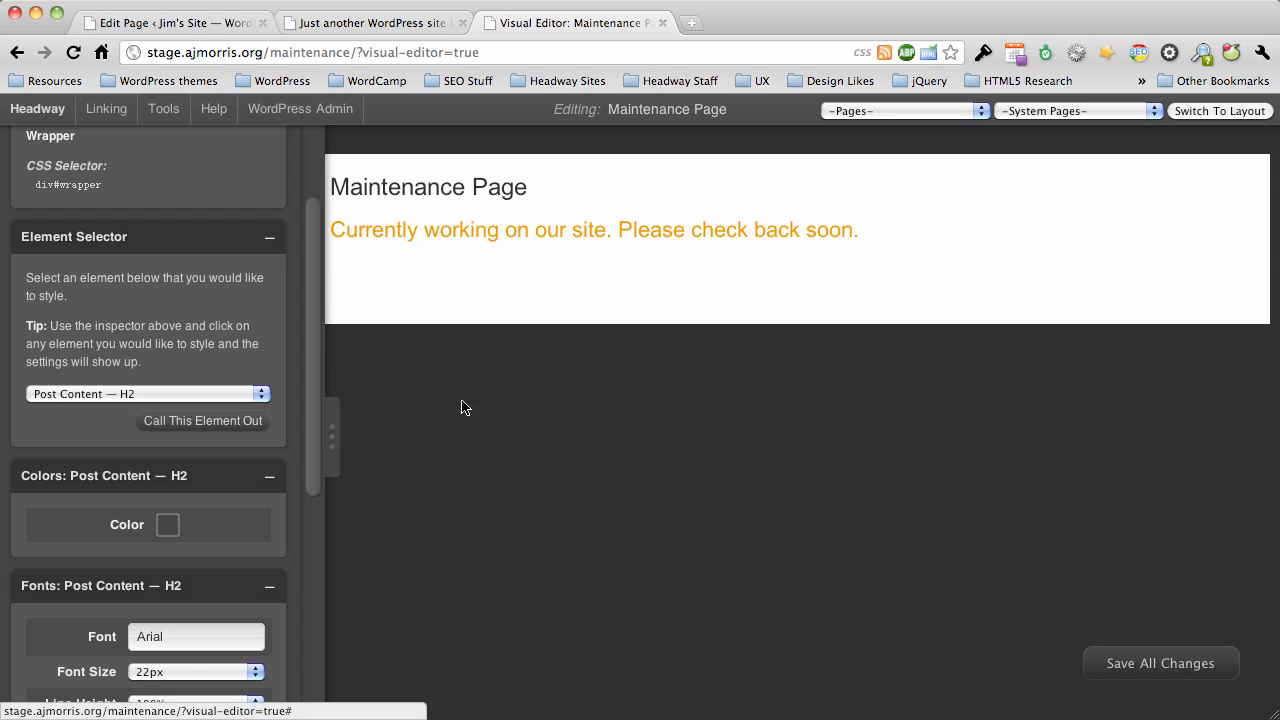
Collapse the visual editor's settings sidebar to view the maintenance page at full width.
click(333, 447)
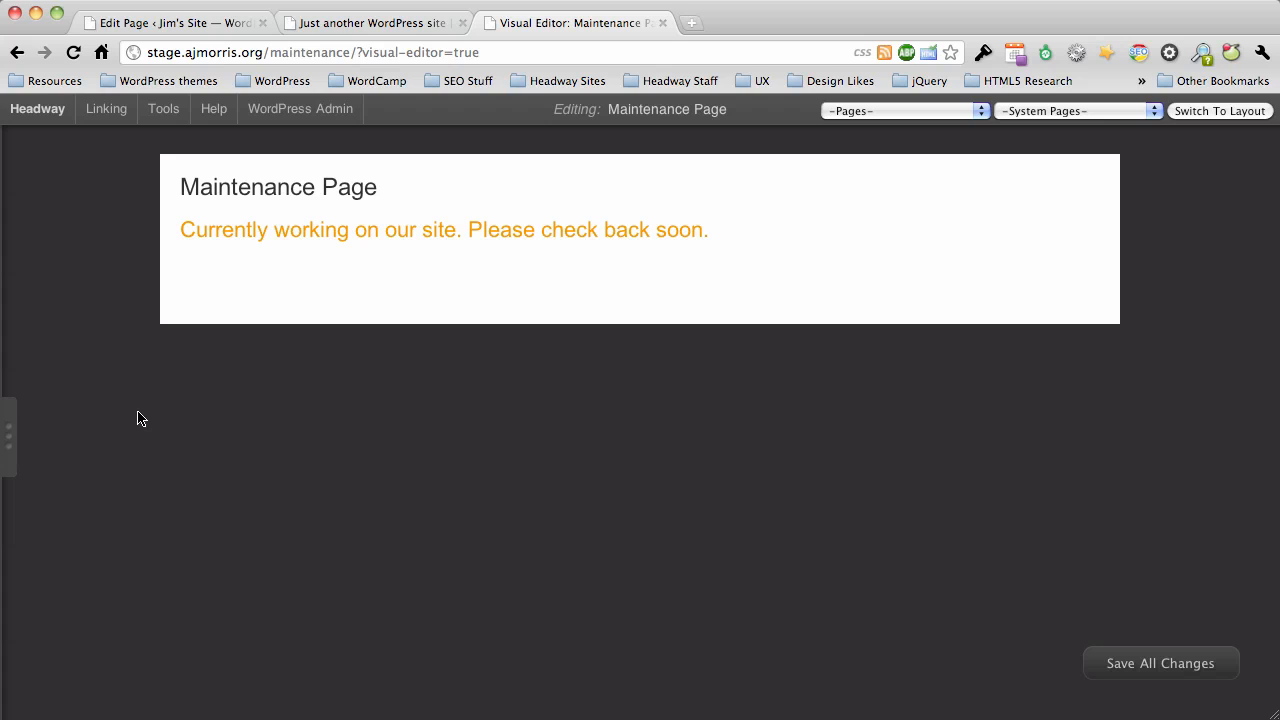
click(13, 445)
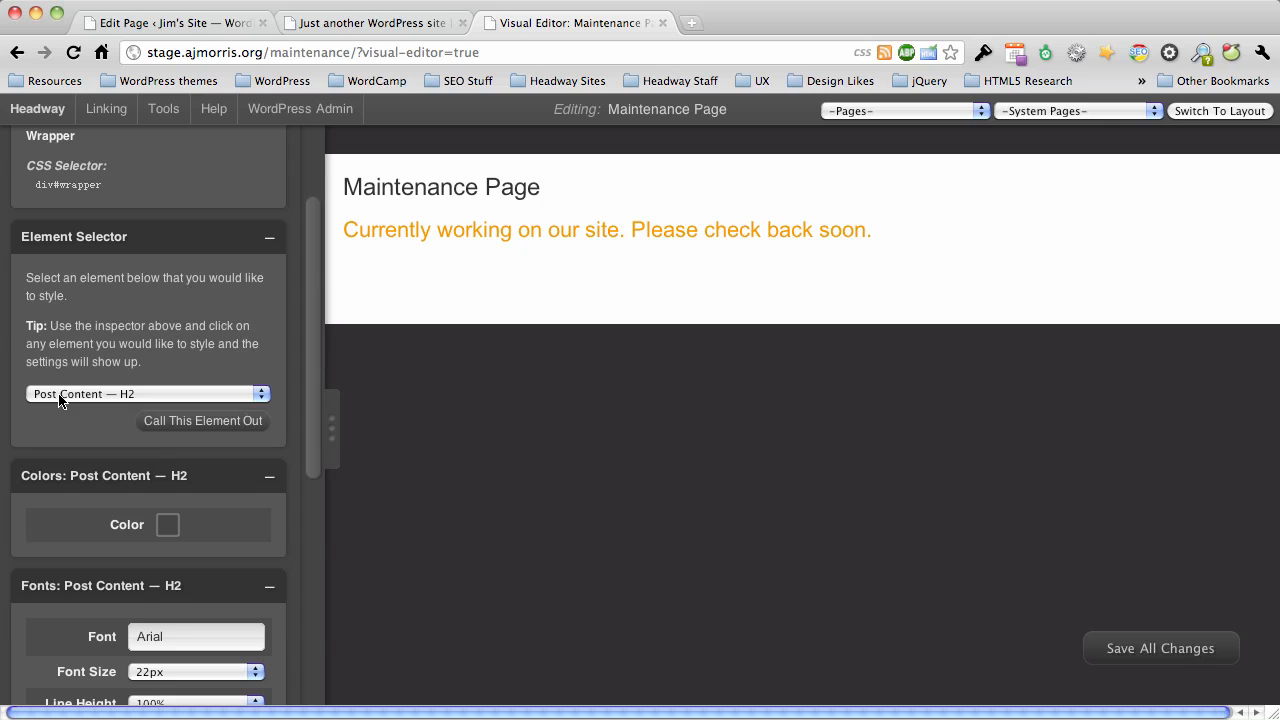
click(331, 430)
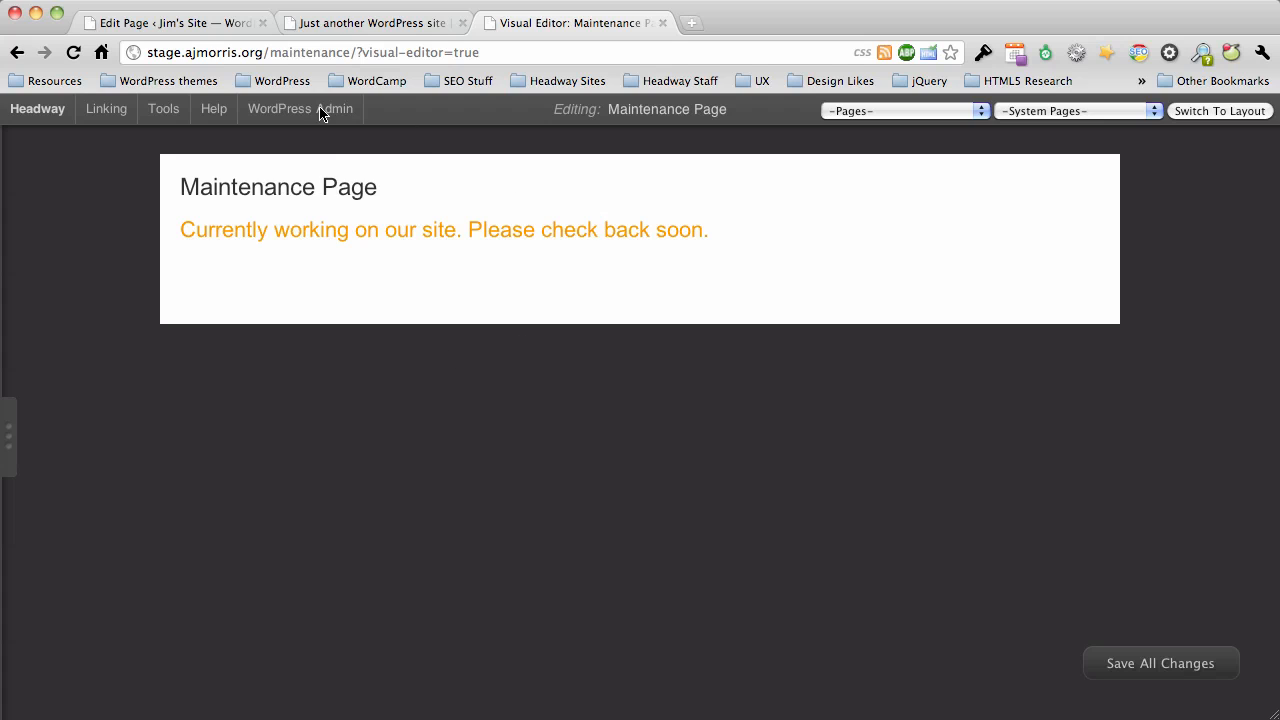
Copy the maintenance page's address without the visual-editor parameter and load stage.ajmorris.org/maintenance in the browser tab showing the site's home page.
click(370, 28)
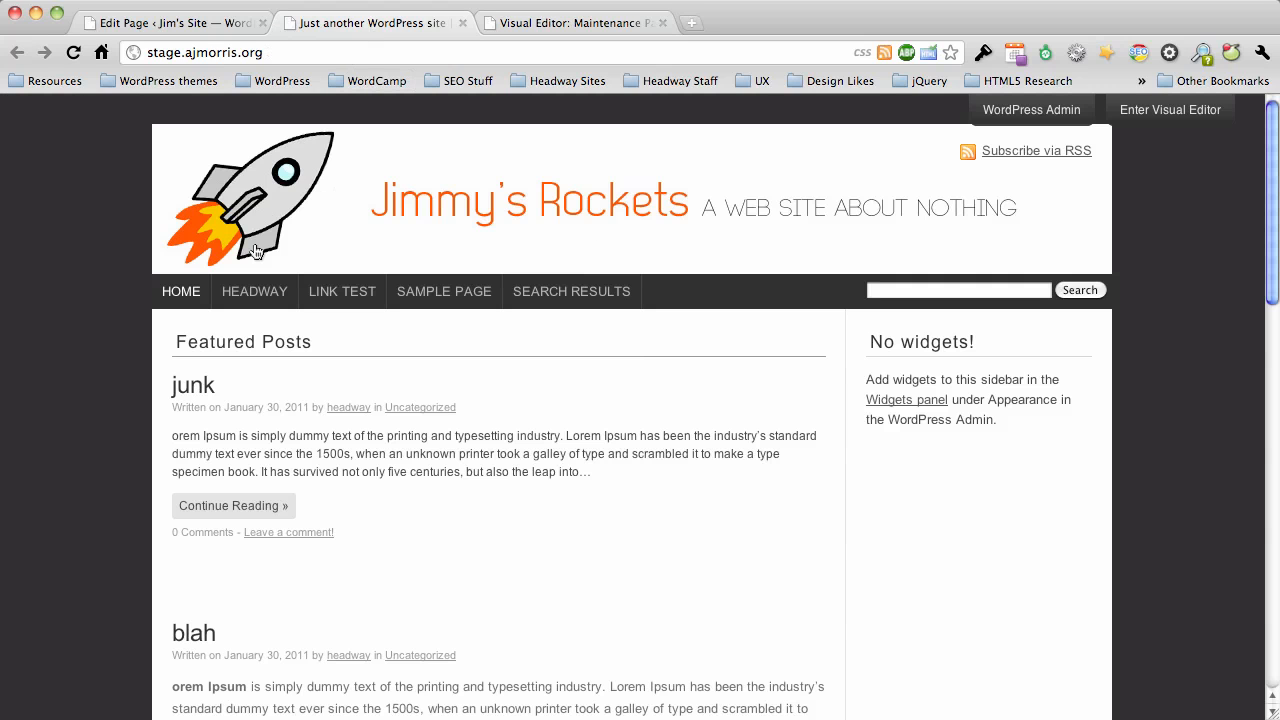
click(600, 22)
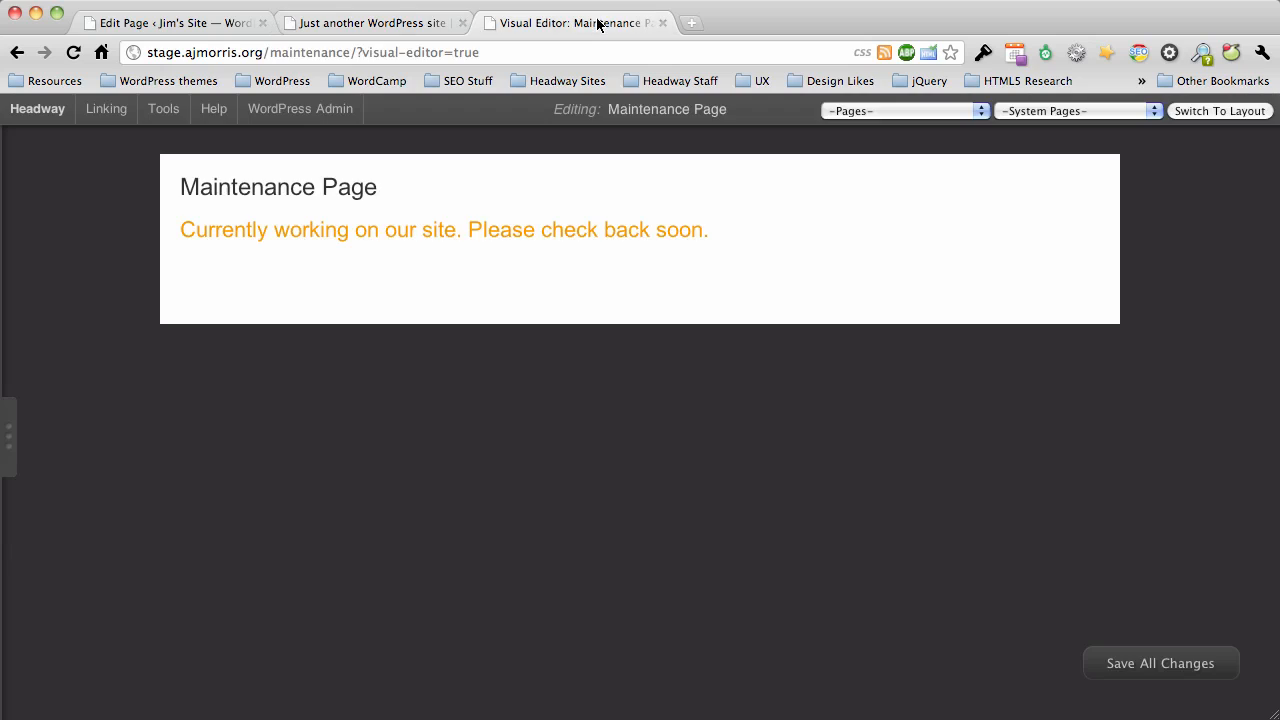
drag(349, 54, 148, 60)
key(super+c)
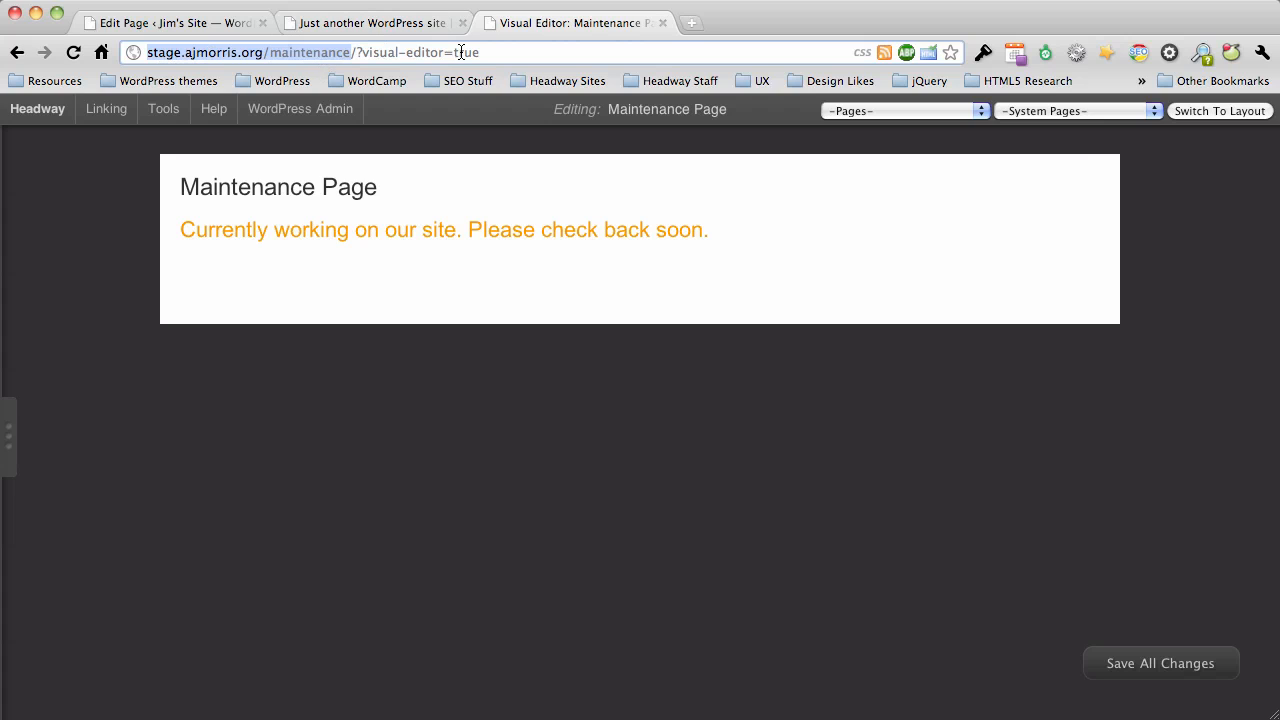
click(397, 27)
click(376, 59)
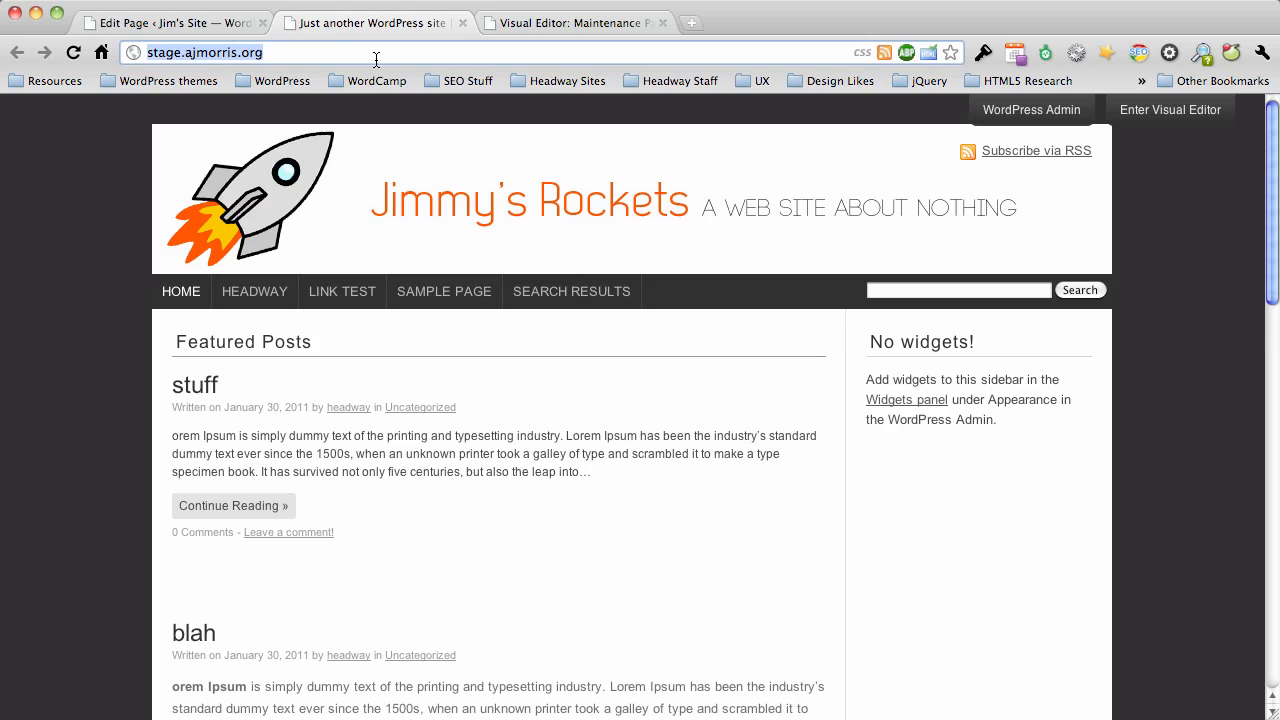
key(super+v)
key(Return)
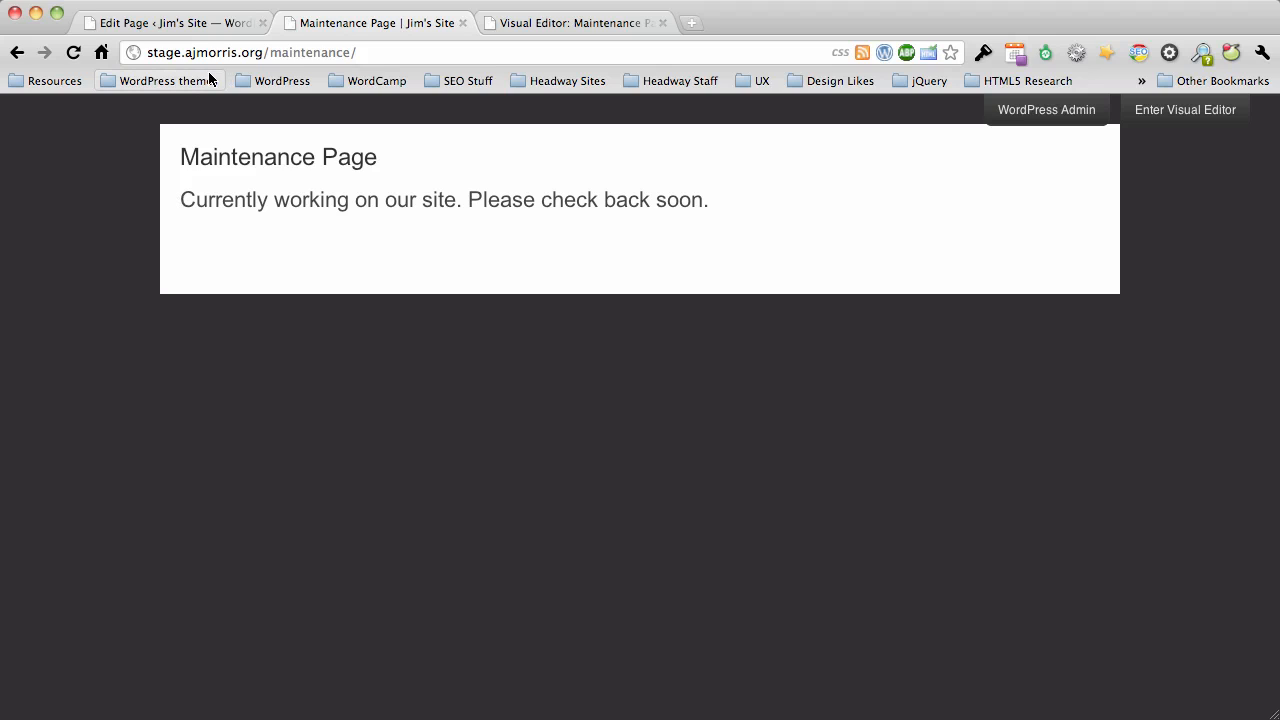
Open the maintenance page's source and examine the classes on its body tag, including custom.
click(221, 0)
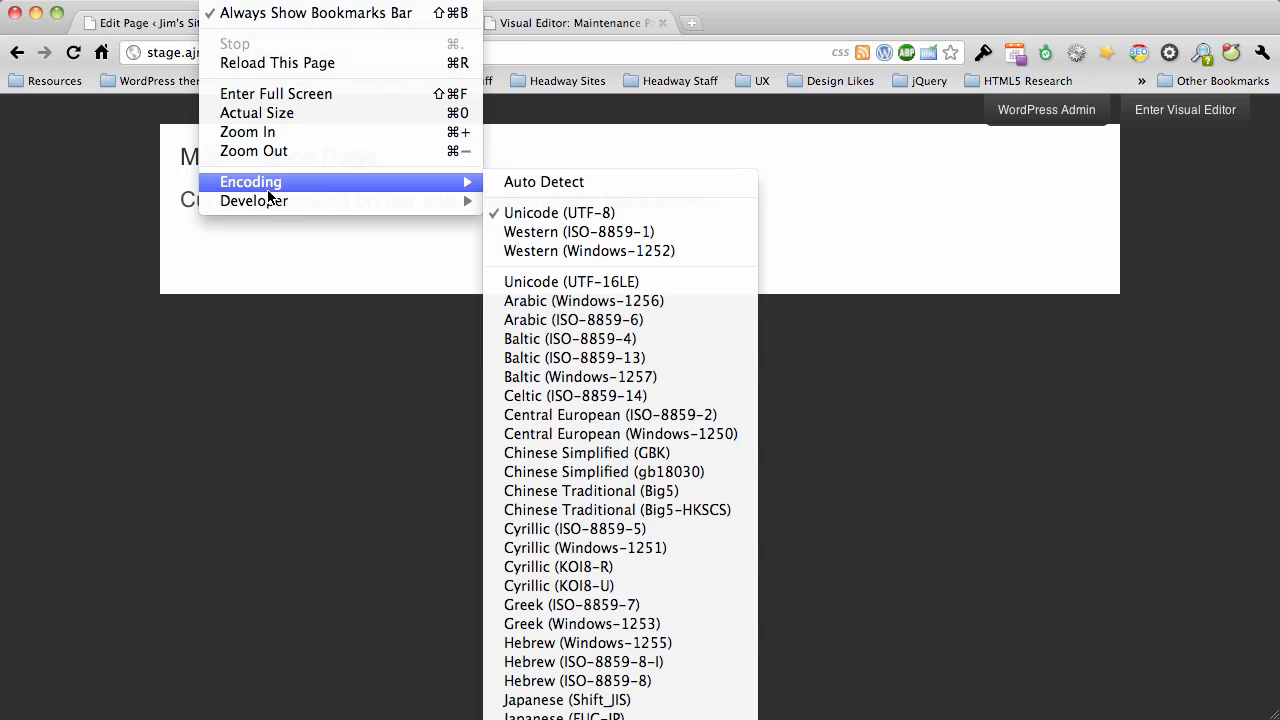
mouse_move(267, 200)
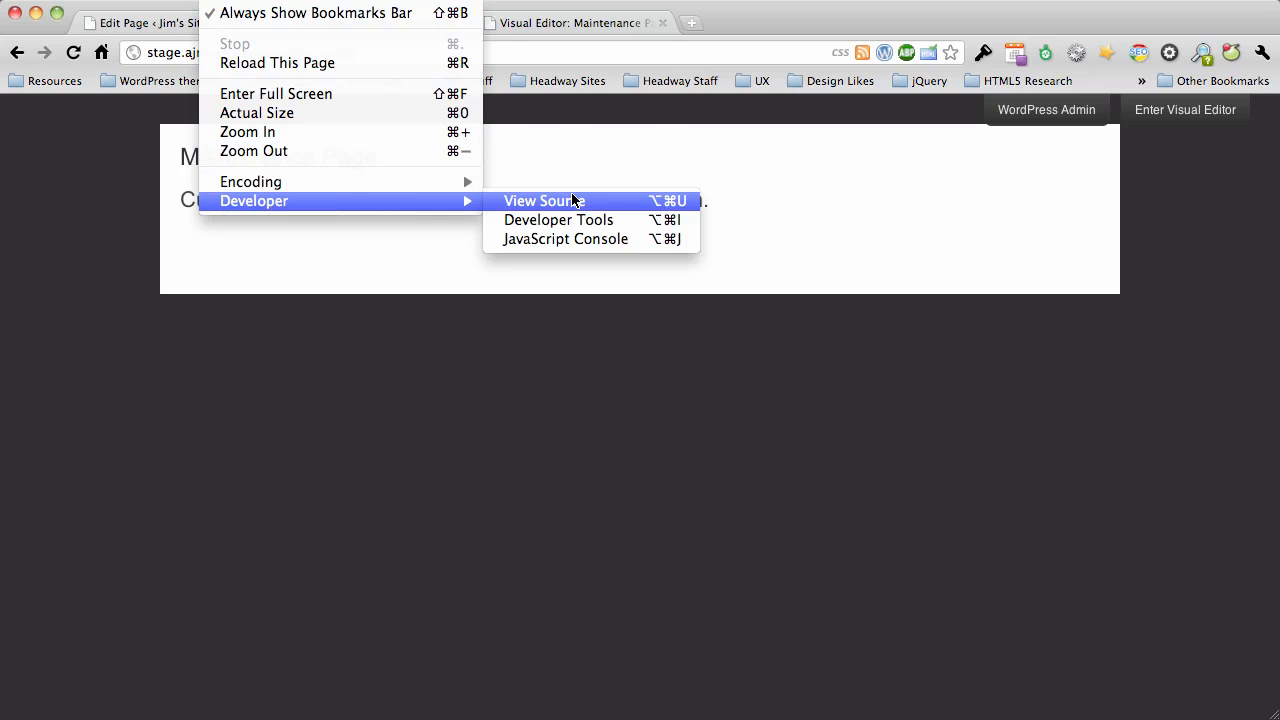
click(512, 321)
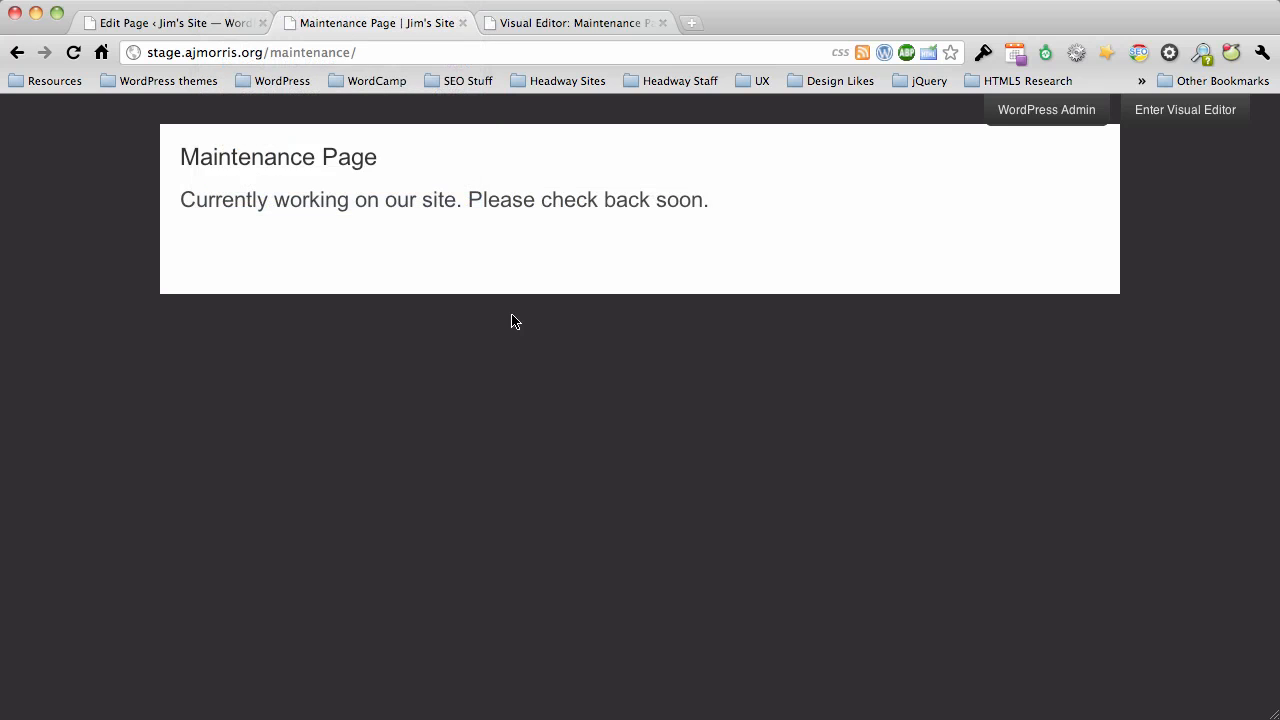
key(super+alt+u)
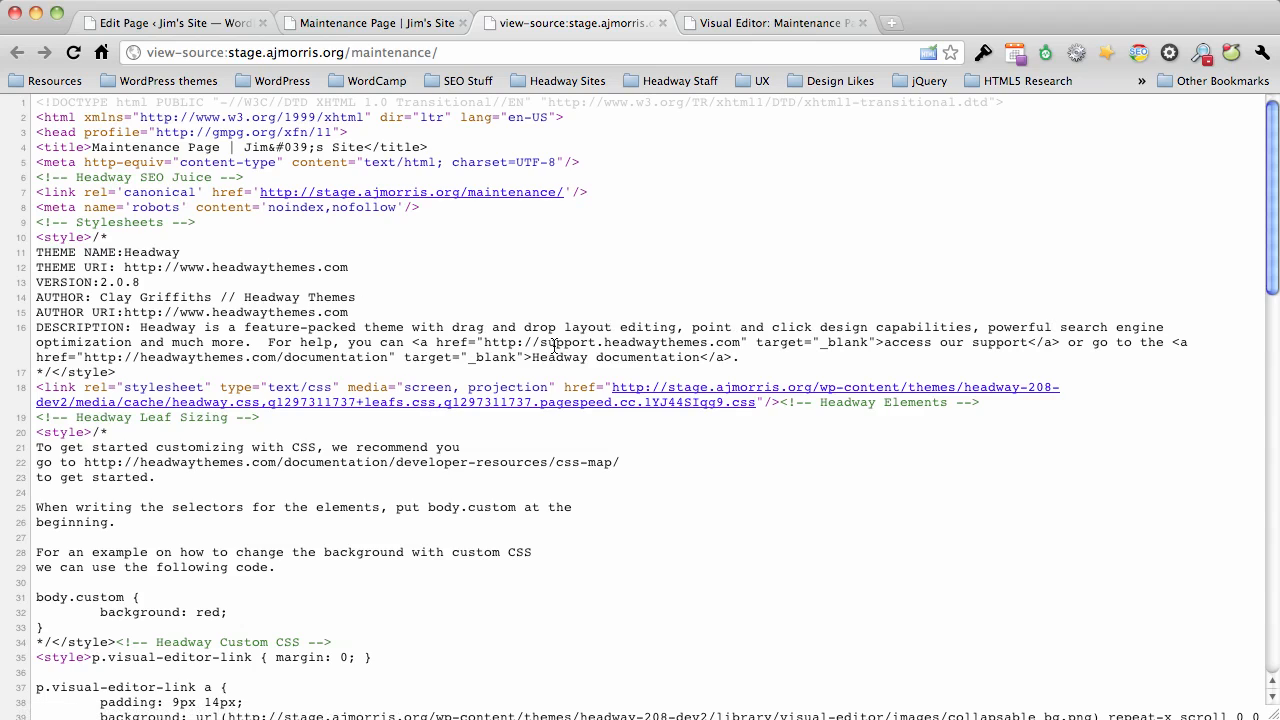
scroll(554, 345, down, 10)
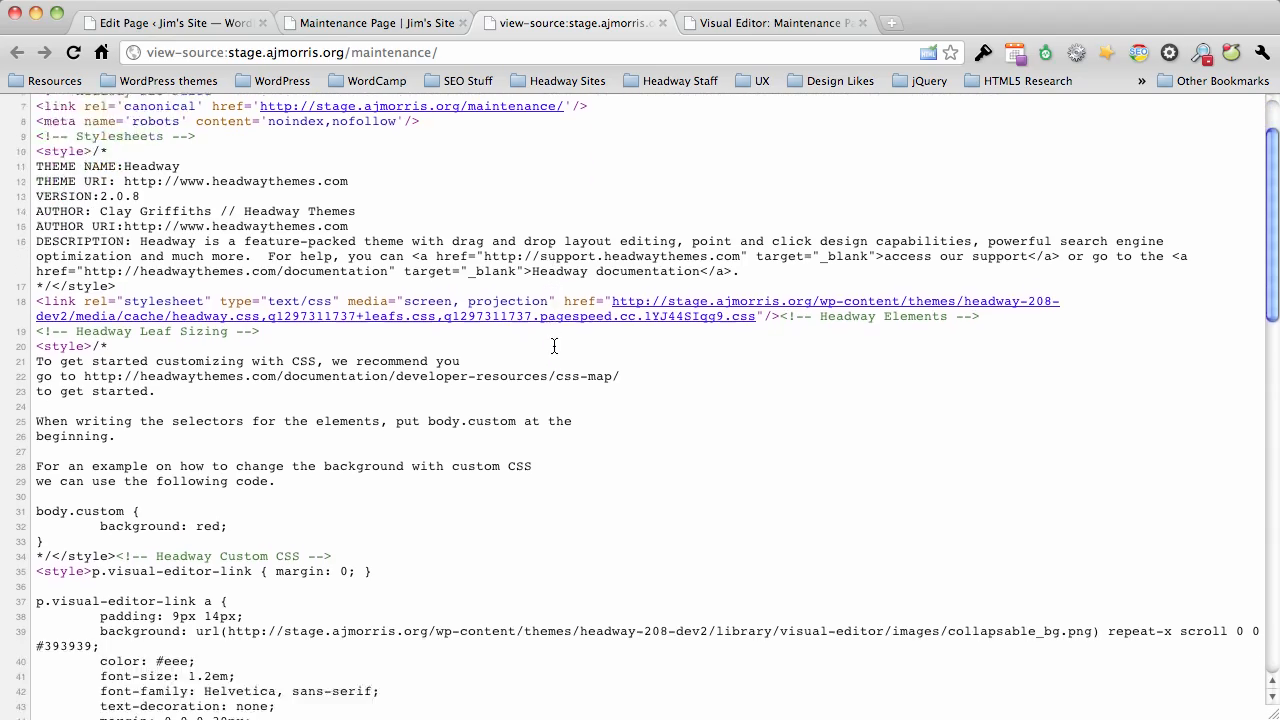
scroll(554, 345, down, 12)
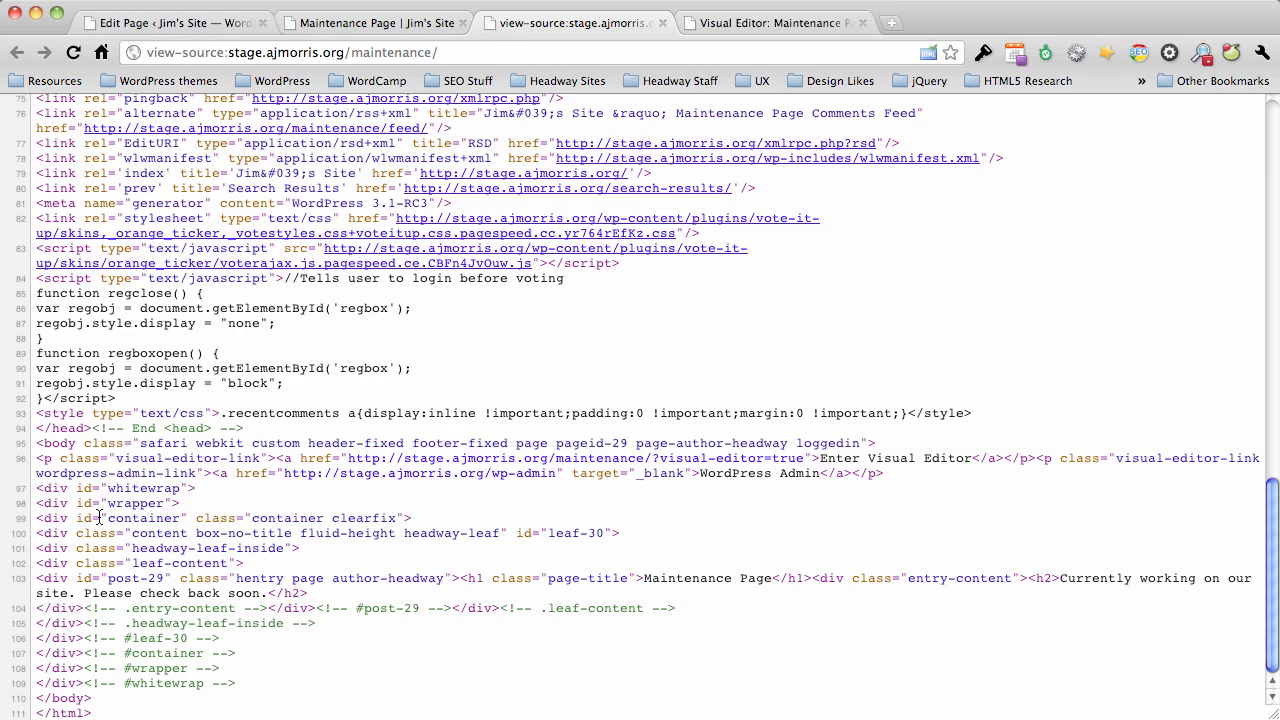
scroll(72, 470, up, 2)
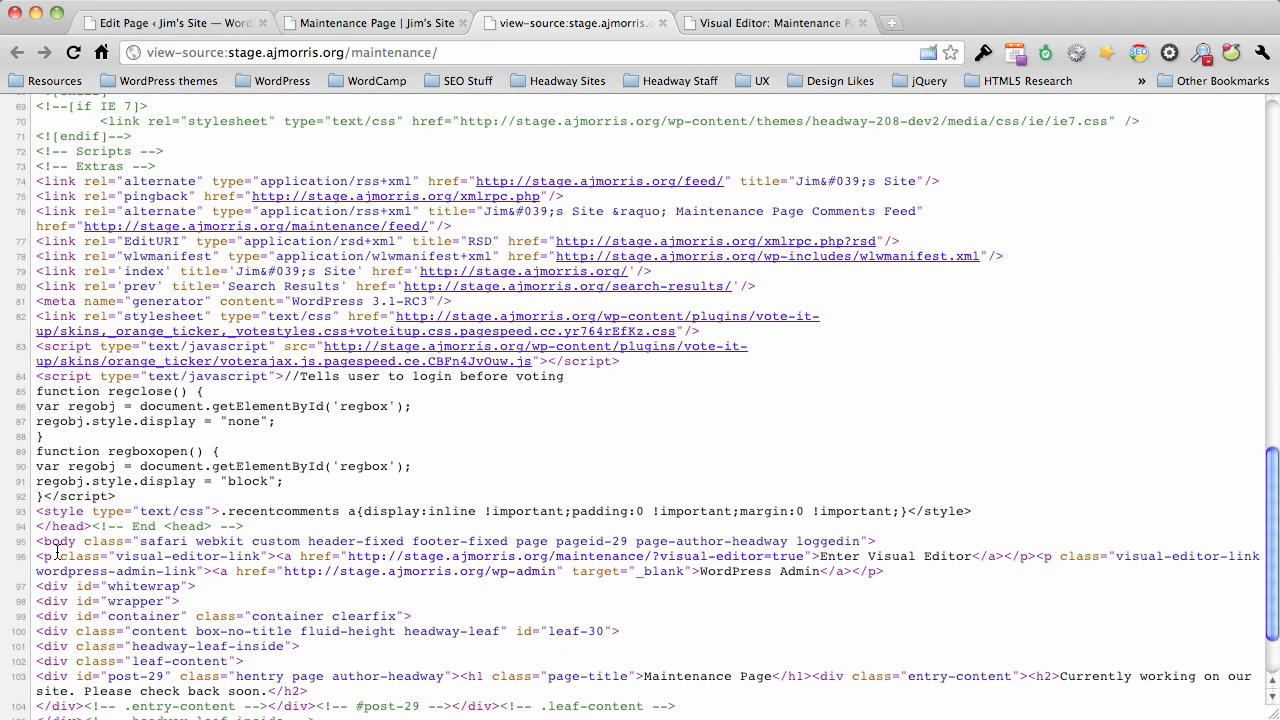
drag(38, 541, 390, 543)
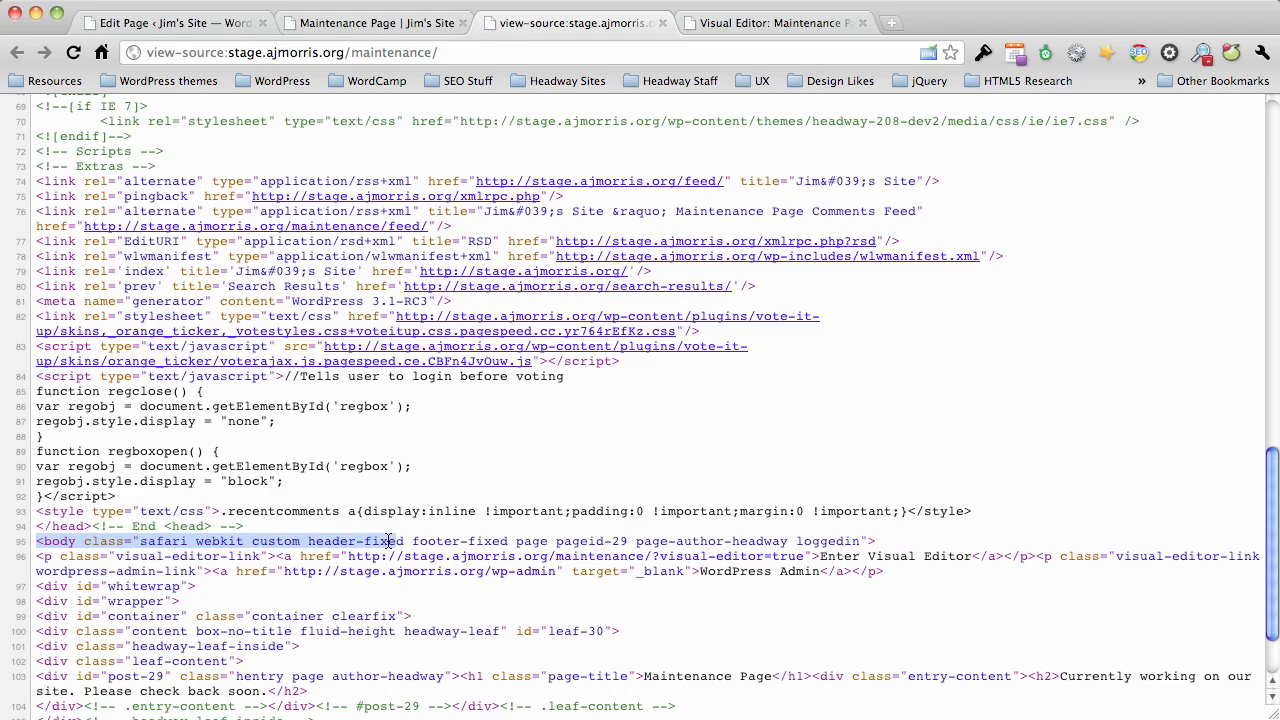
click(250, 543)
double_click(284, 543)
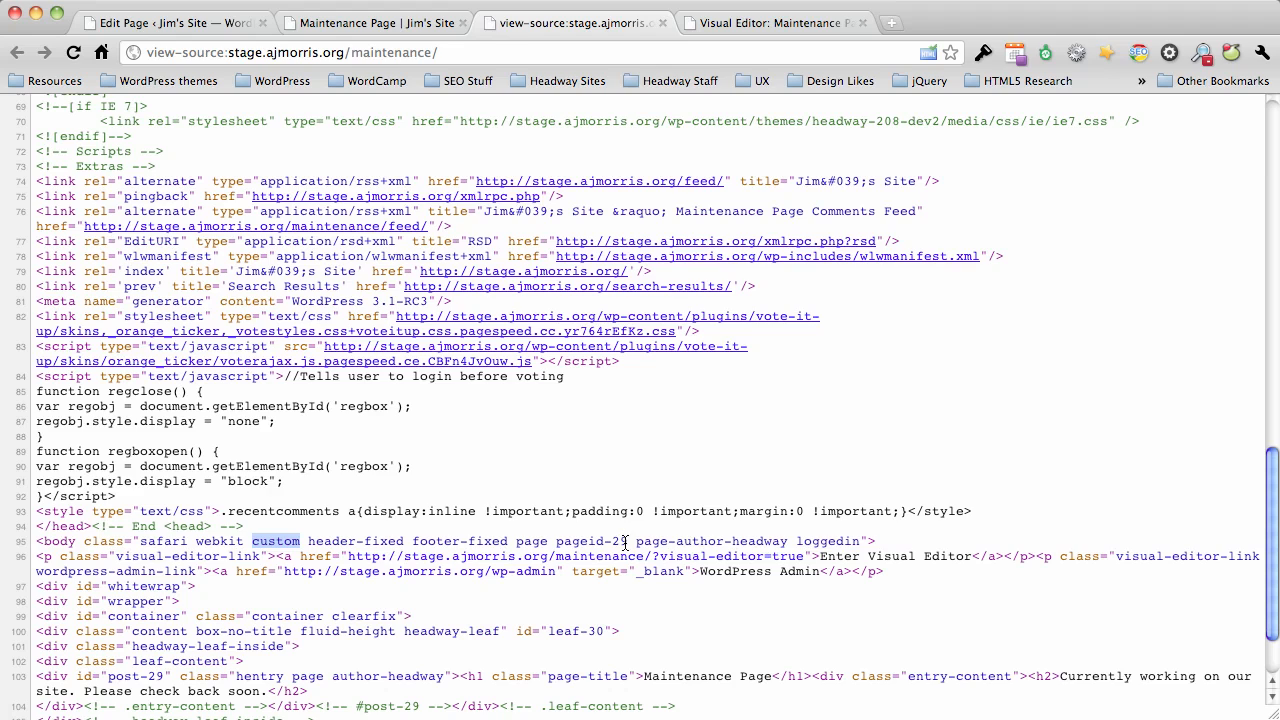
Copy the pageid-29 class from the body tag and close the page source.
drag(628, 541, 559, 543)
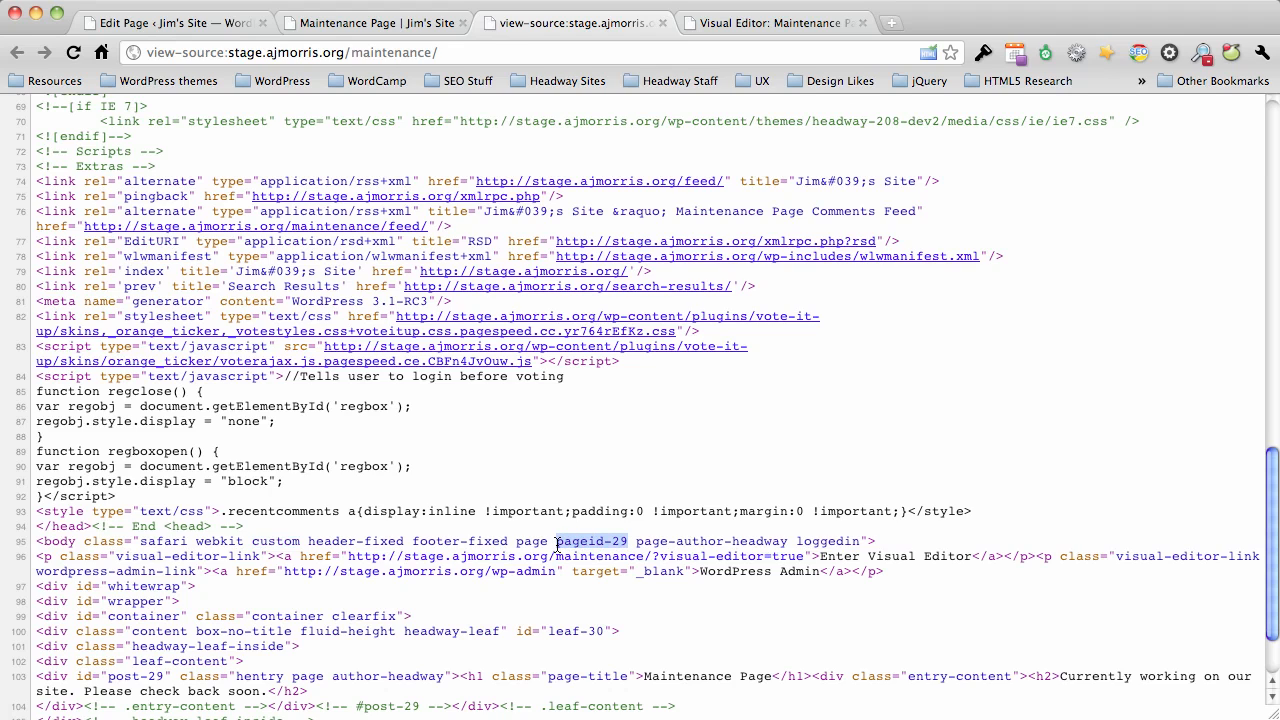
right_click(578, 540)
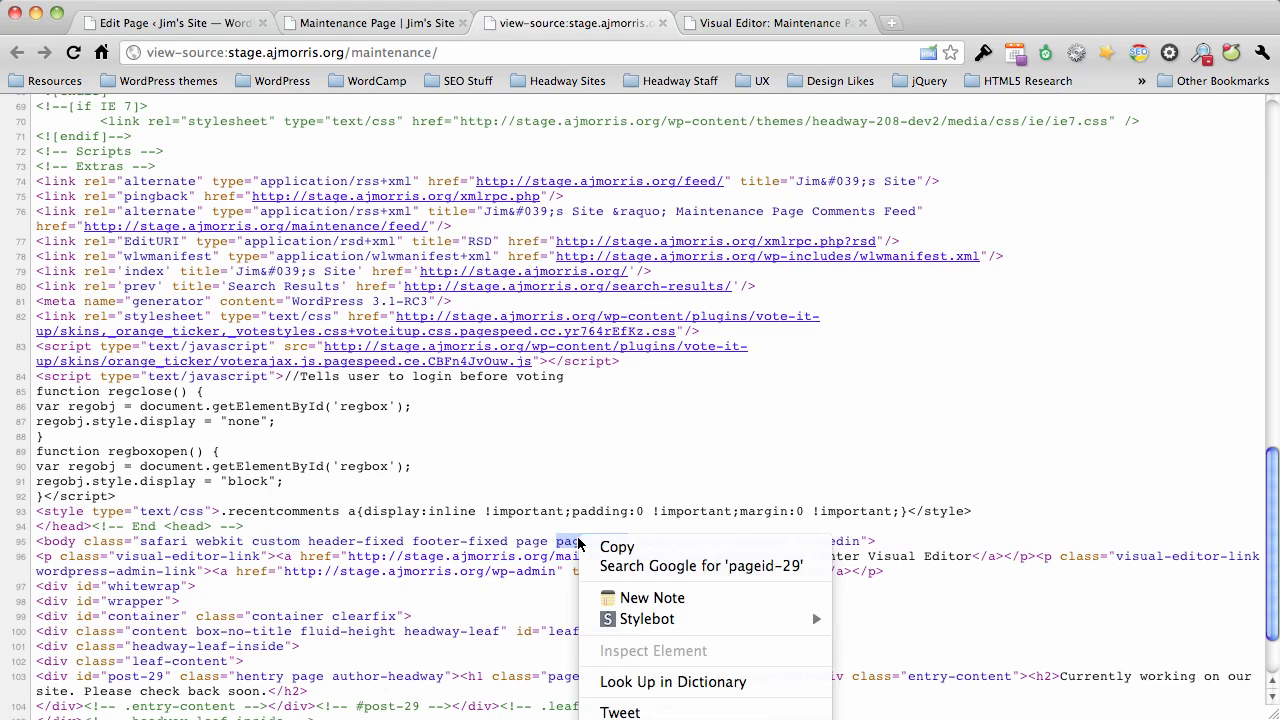
click(605, 548)
click(573, 535)
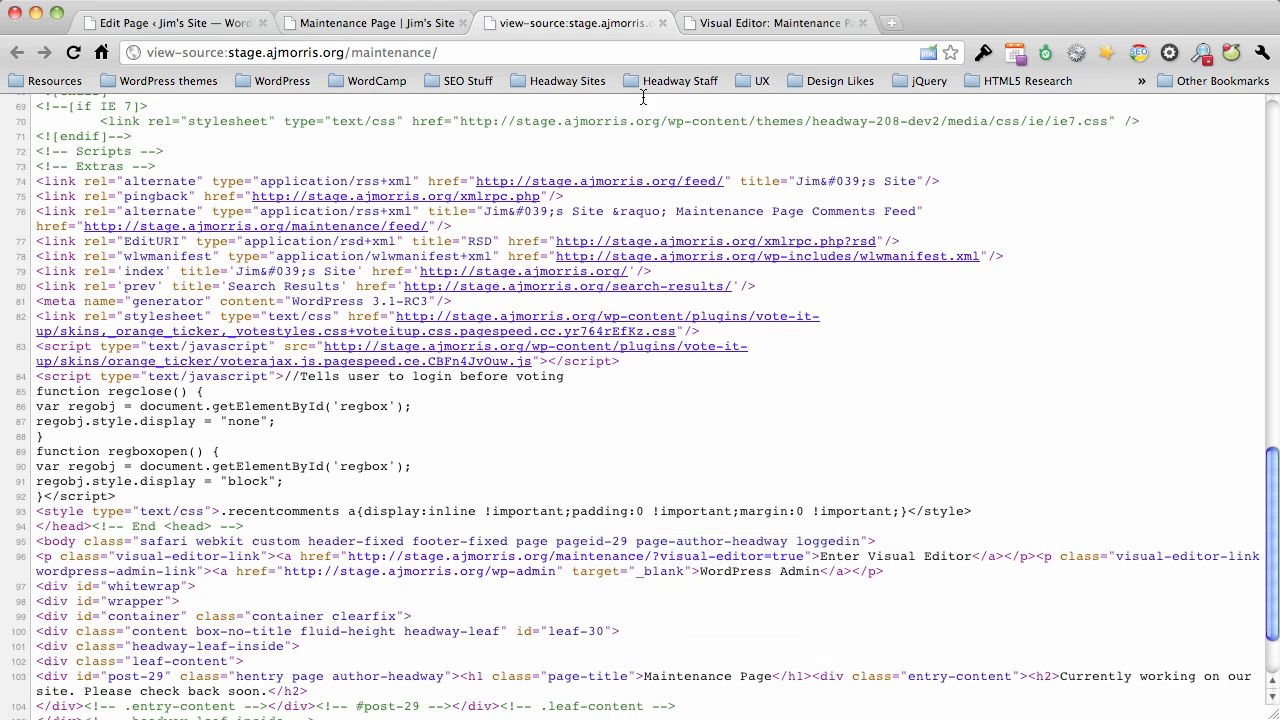
click(663, 23)
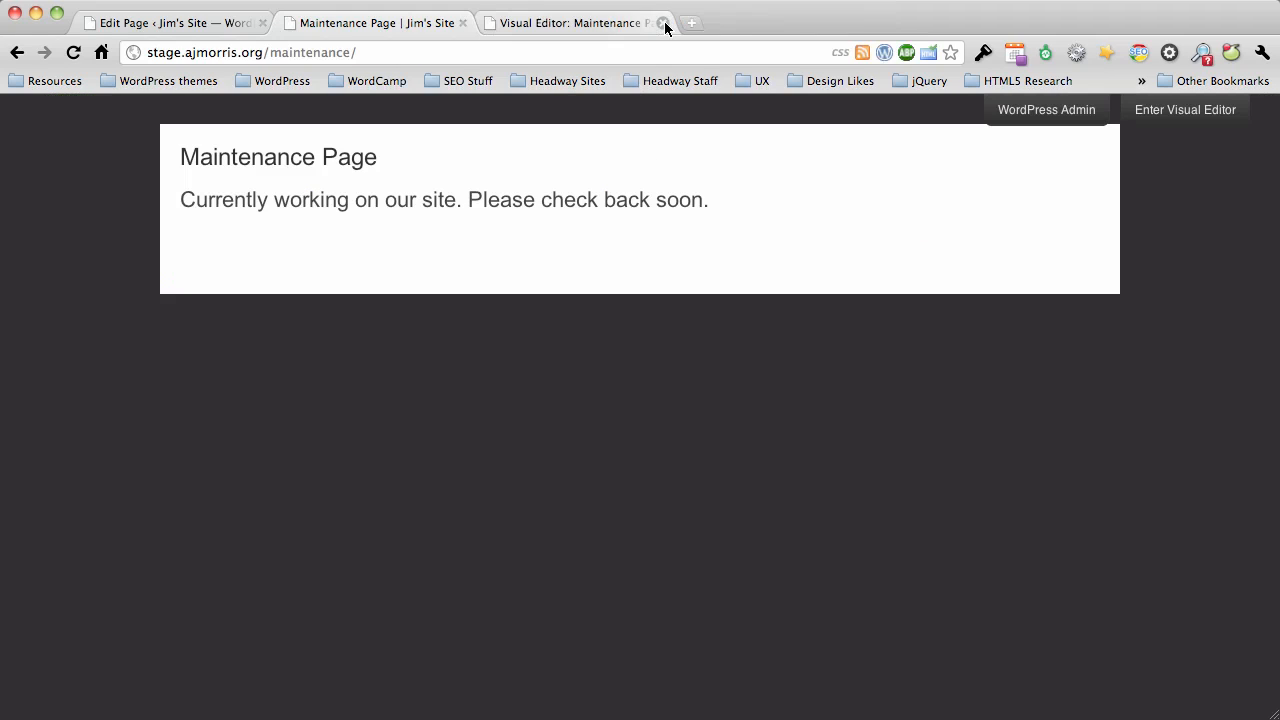
Add the rule body.pageid-29 { background: #fff; } below the leaf-30 rule in the visual editor's Live CSS.
click(580, 25)
click(155, 110)
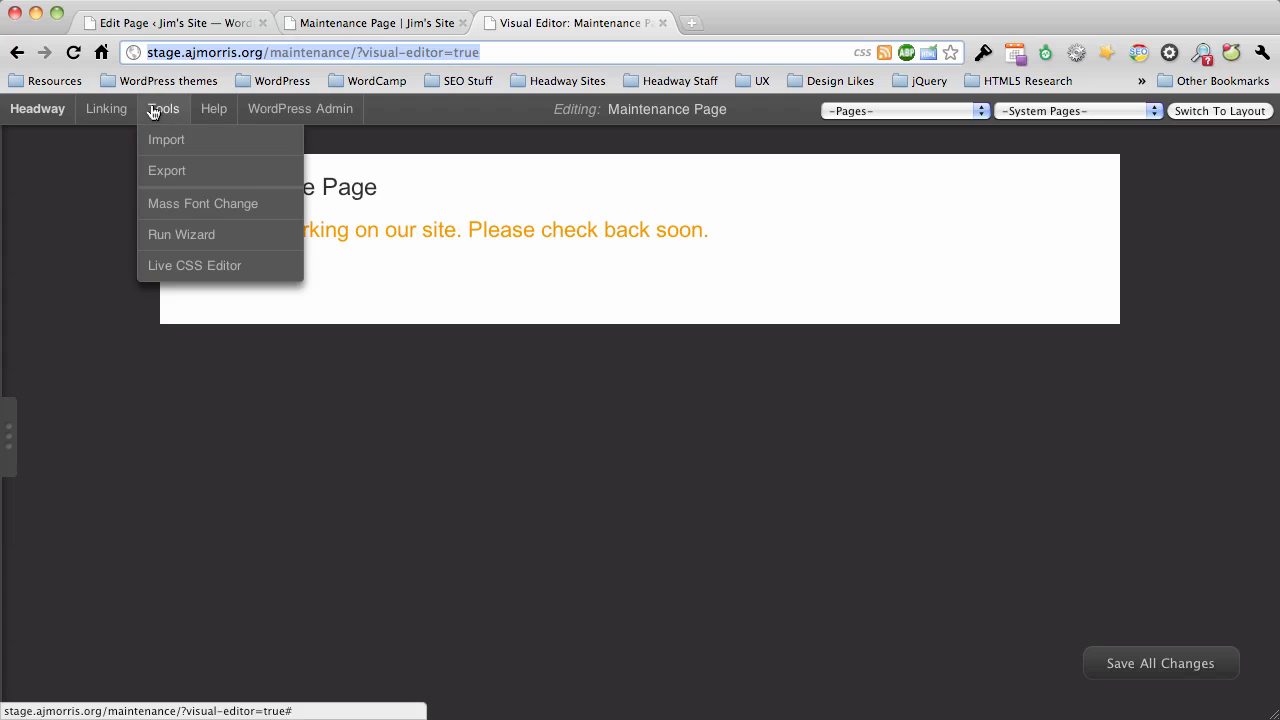
click(180, 276)
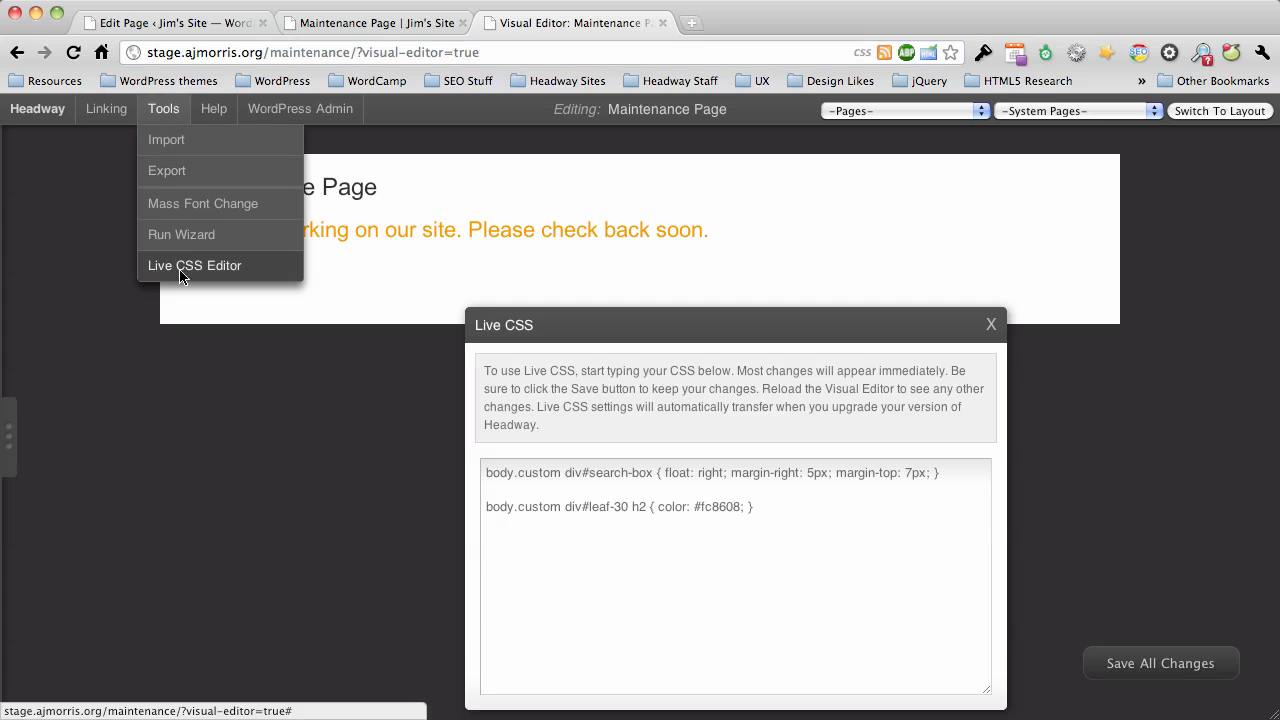
click(802, 510)
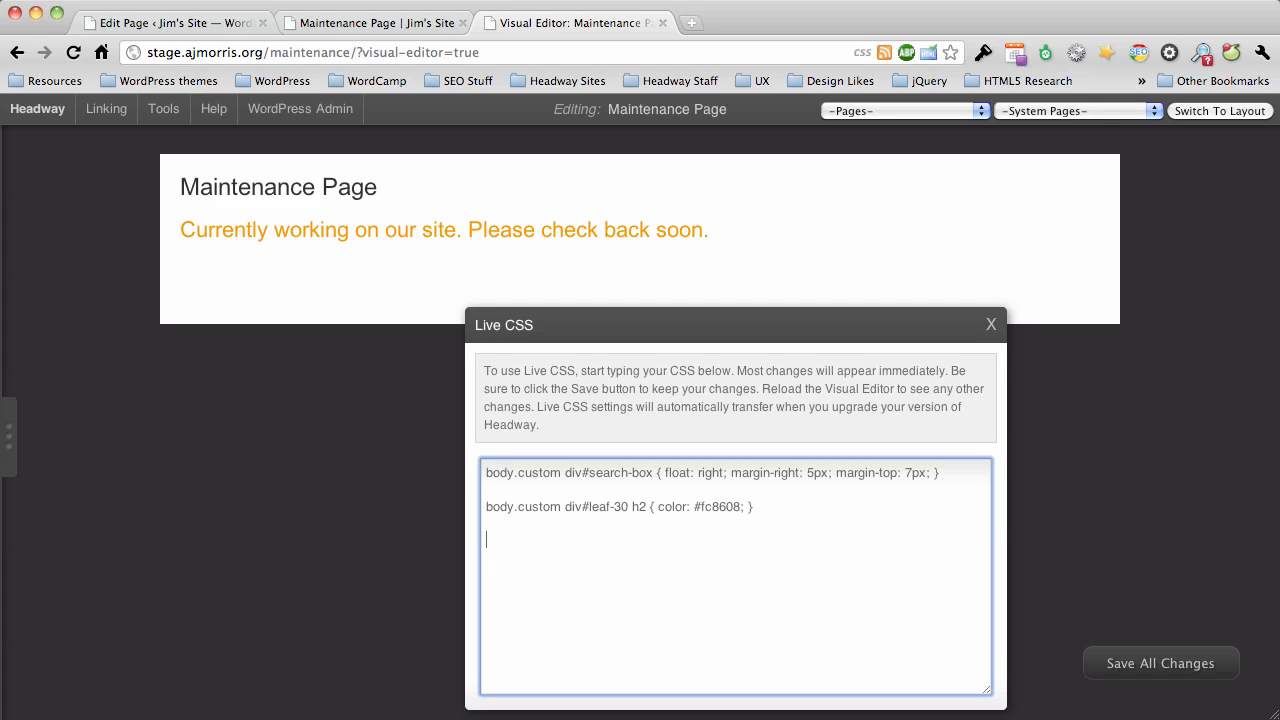
key(Return)
key(Return)
text(body.pageid-29 { background)
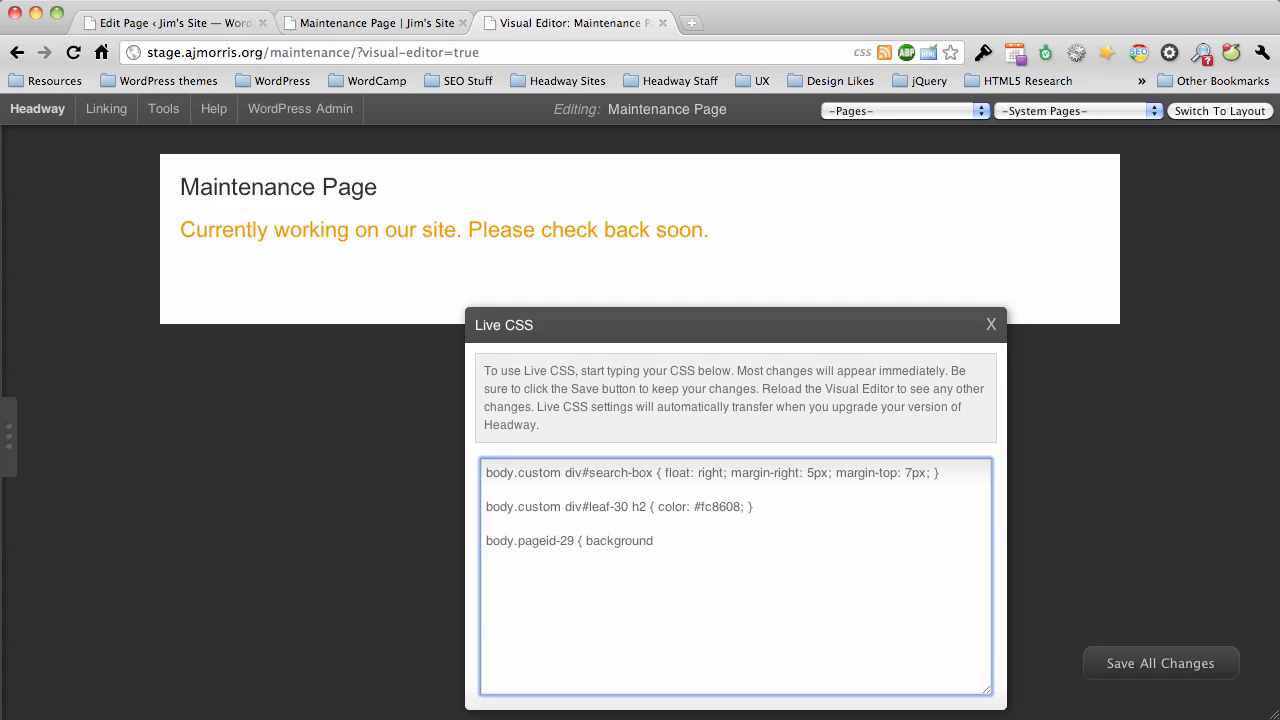
text(: #fff;)
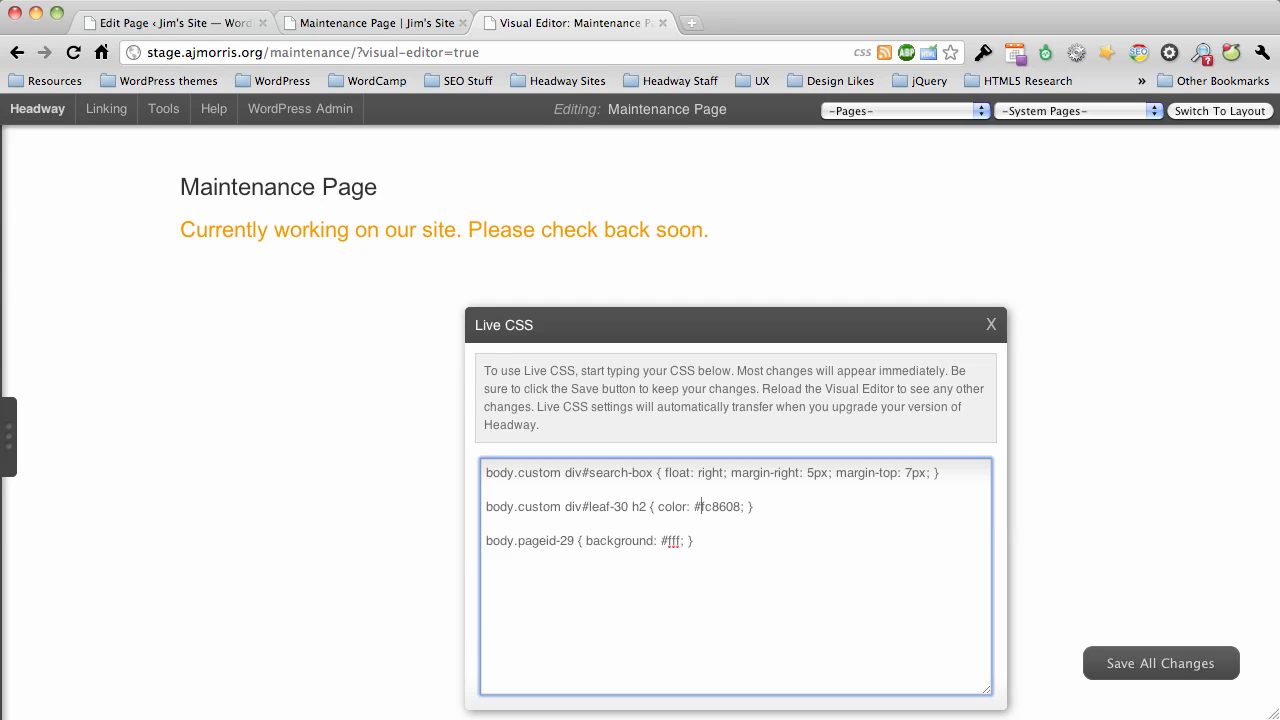
Replace the body.pageid-29 background color with #fc8608, copied from the leaf-30 h2 rule.
drag(699, 506, 740, 506)
click(487, 523)
key(shift+Left)
key(super+v)
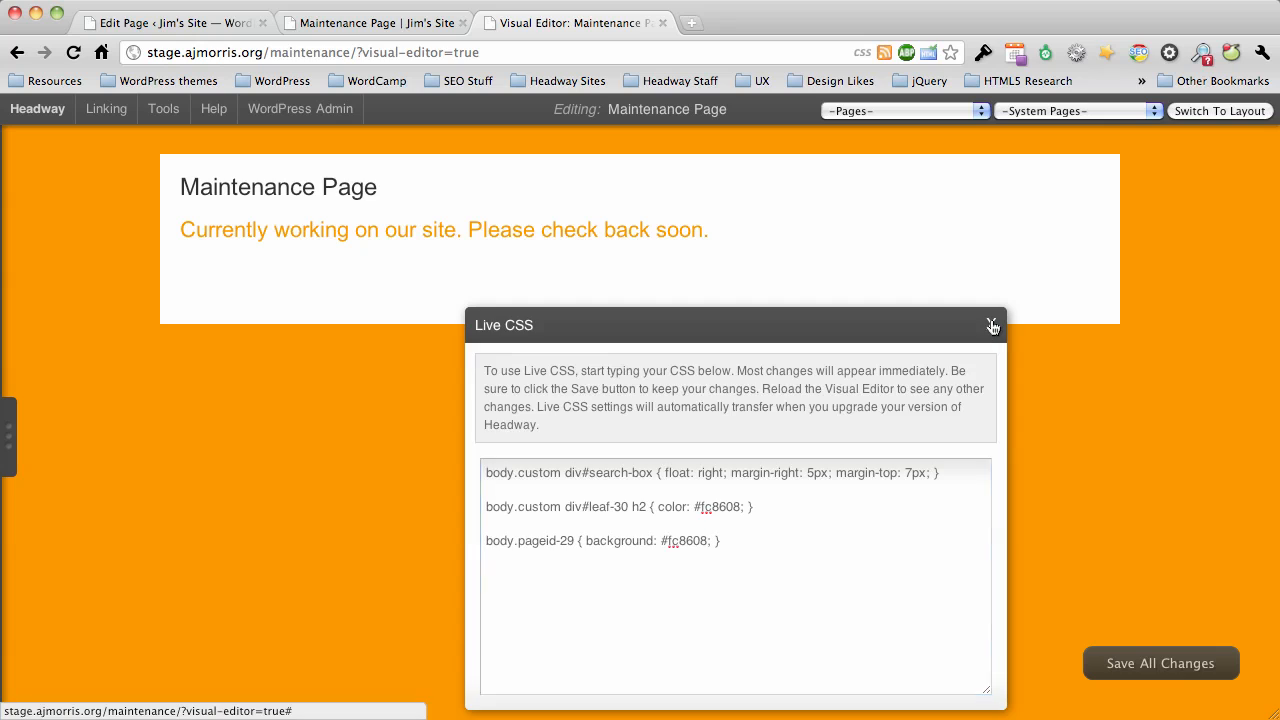
Close the CSS editor, save all changes and view the maintenance page outside the visual editor.
click(991, 324)
click(1137, 665)
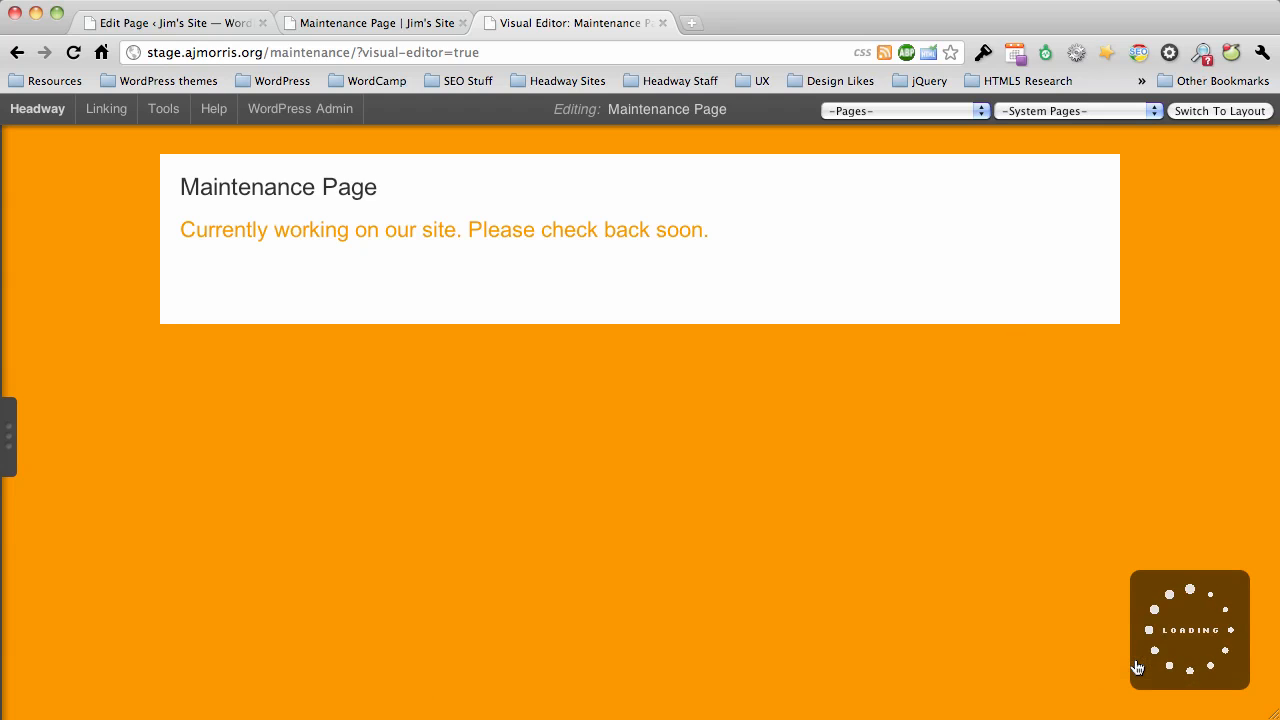
click(815, 691)
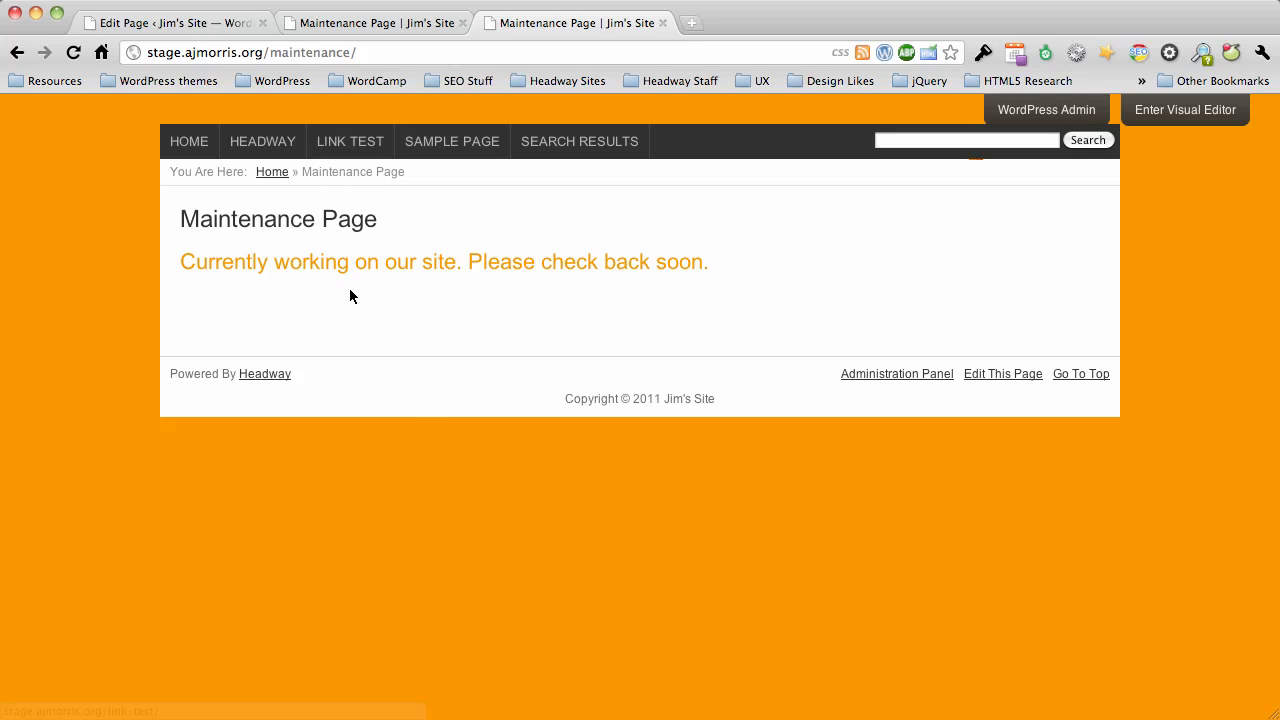
Close both maintenance page browser tabs and open Maintenance Page for editing from the WordPress page list.
click(660, 23)
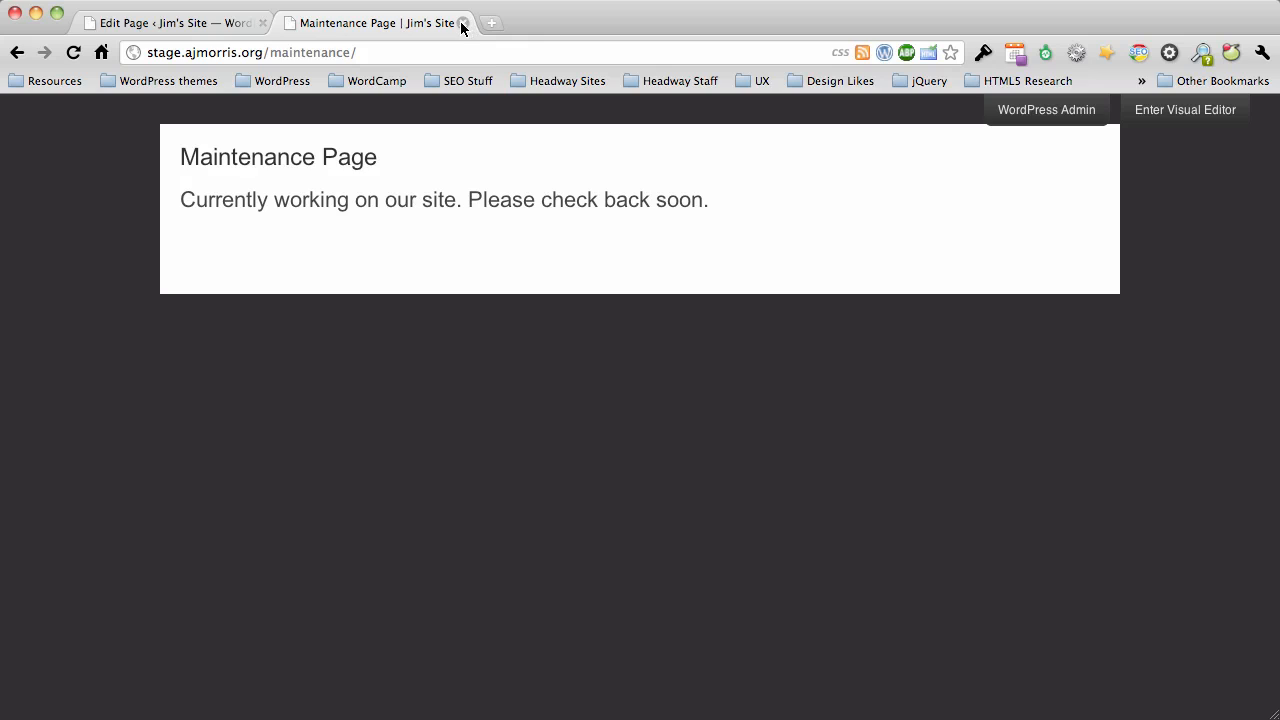
click(461, 23)
click(162, 322)
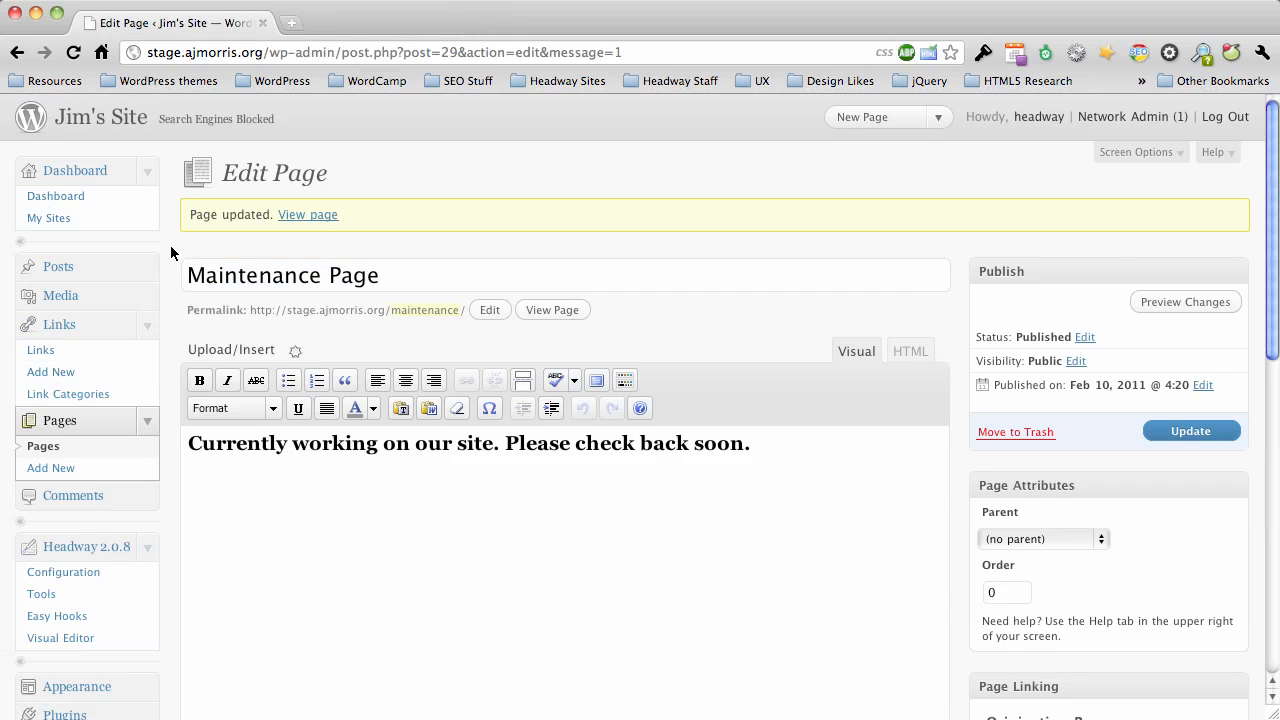
click(66, 447)
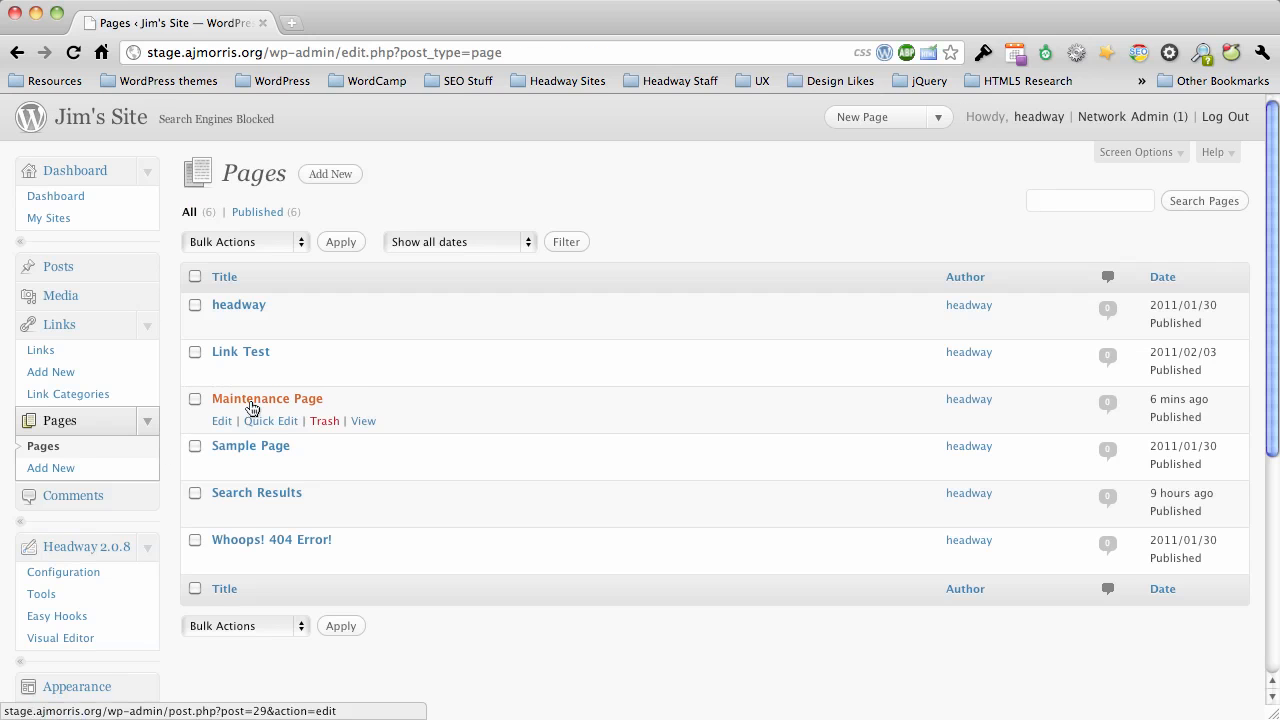
click(229, 418)
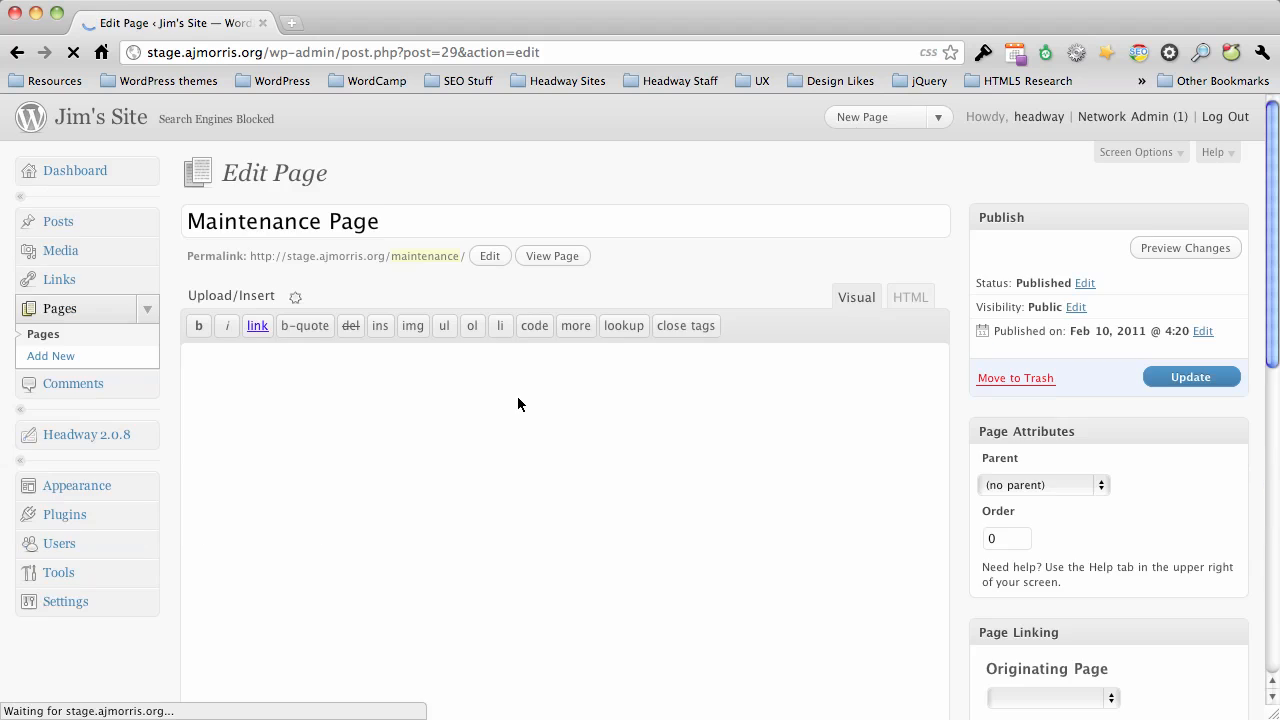
Hide the header, navigation, breadcrumbs and footer on the Maintenance Page and update the page.
scroll(870, 394, down, 10)
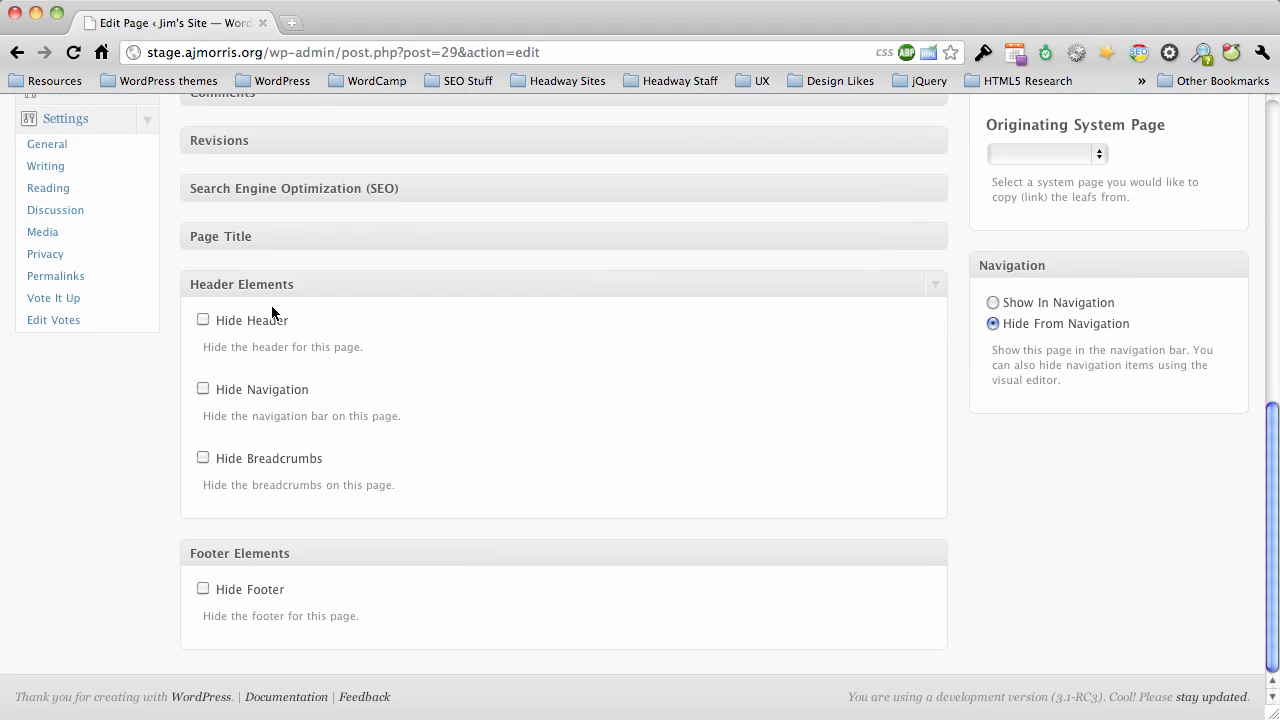
click(204, 318)
click(203, 389)
click(203, 457)
click(203, 589)
scroll(563, 590, up, 10)
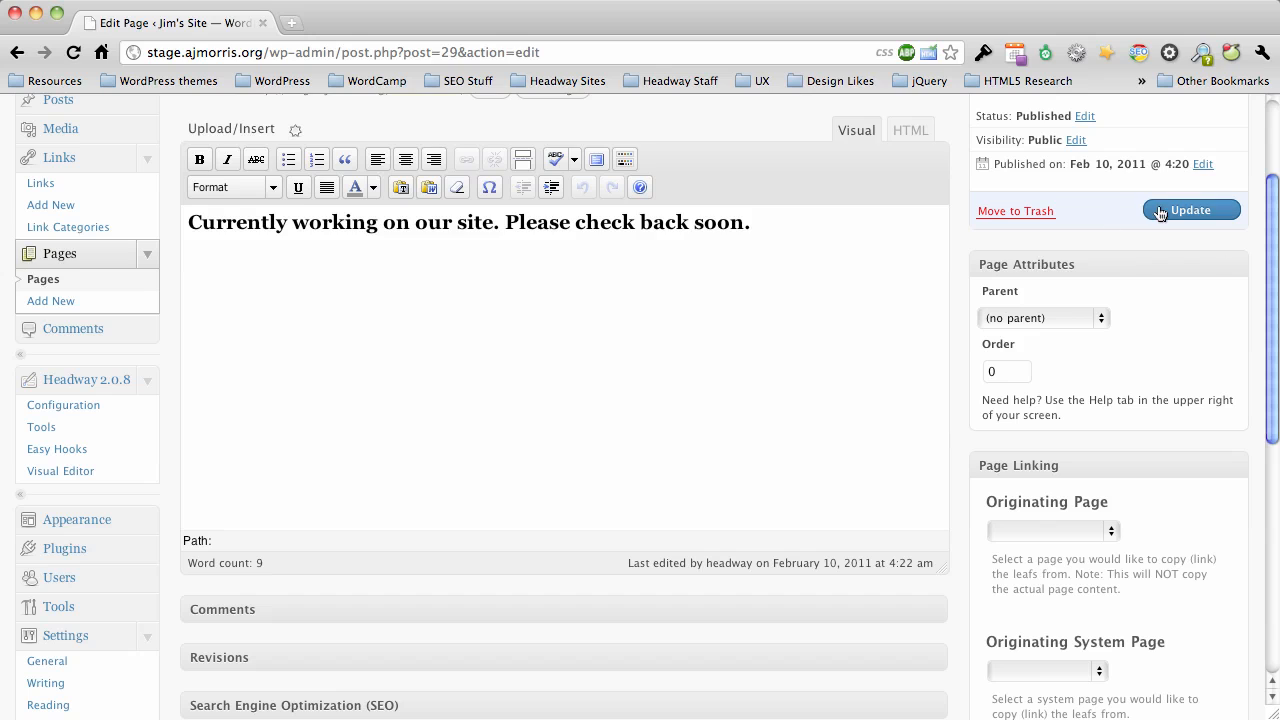
click(1195, 210)
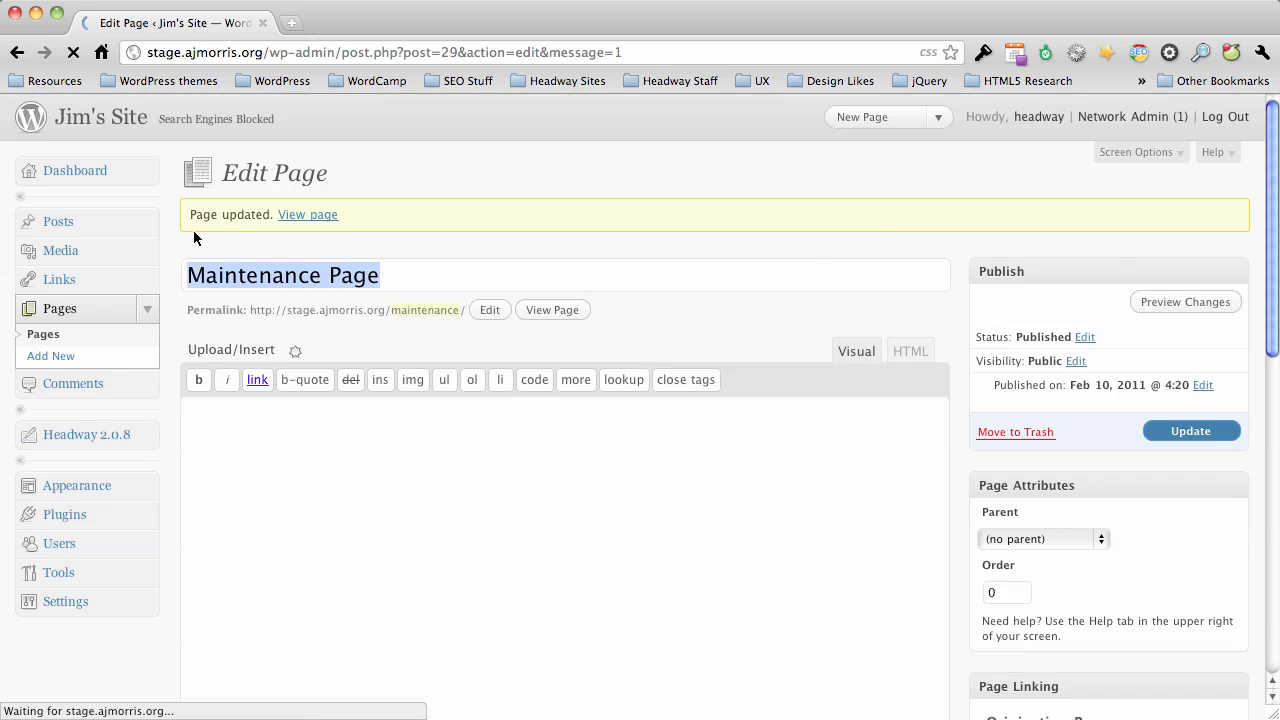
Load stage.ajmorris.org in a new browser tab, look over the home page and close the tab.
key(super+t)
text(stage.ajmorris.org)
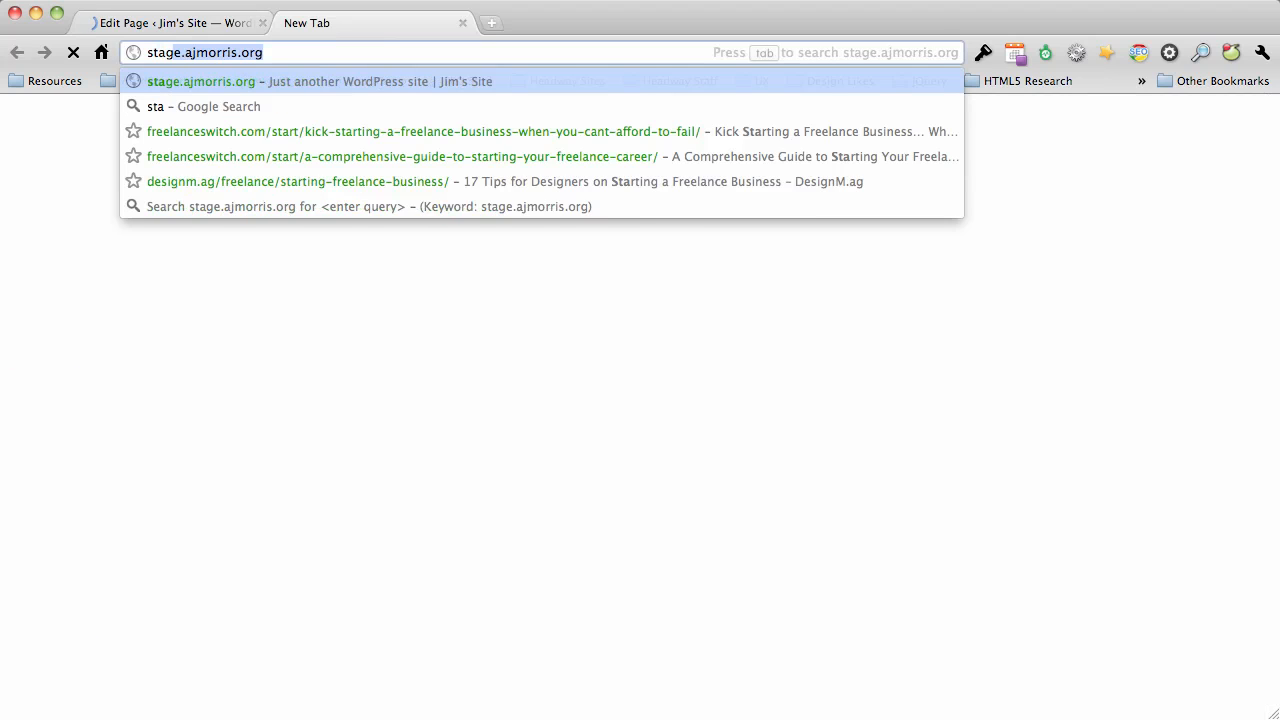
key(Return)
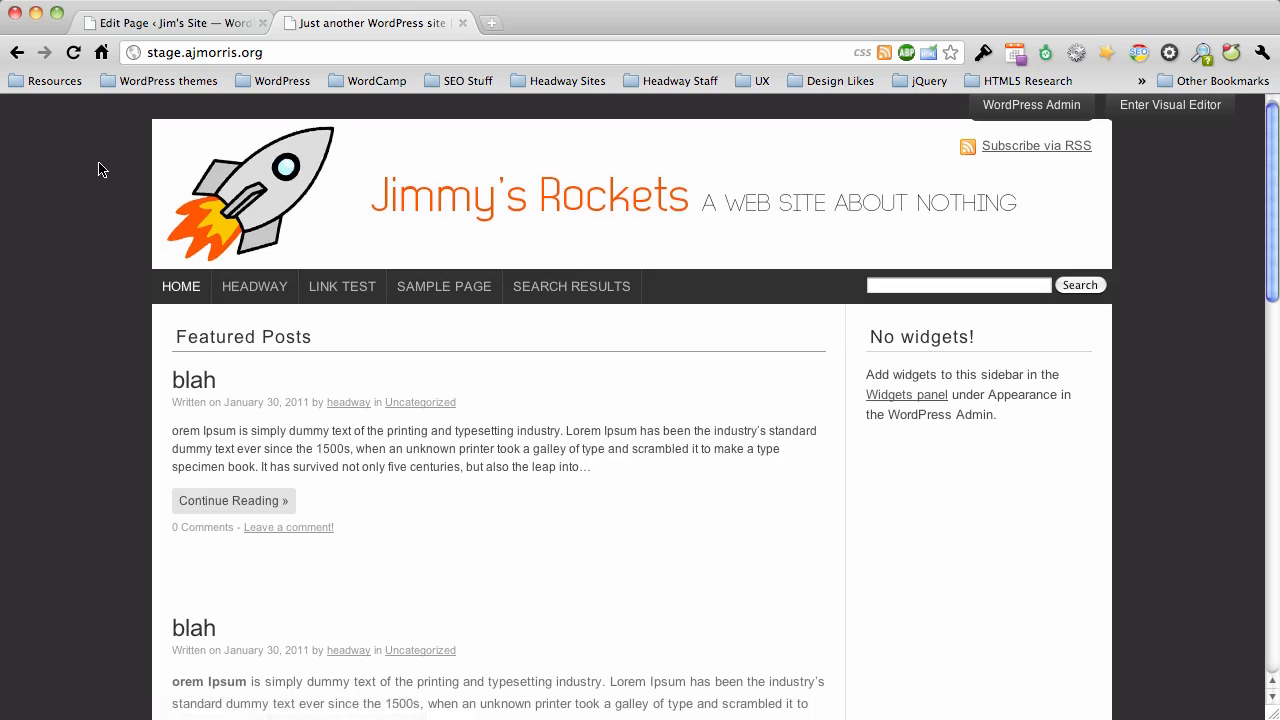
scroll(98, 166, down, 10)
scroll(98, 166, up, 10)
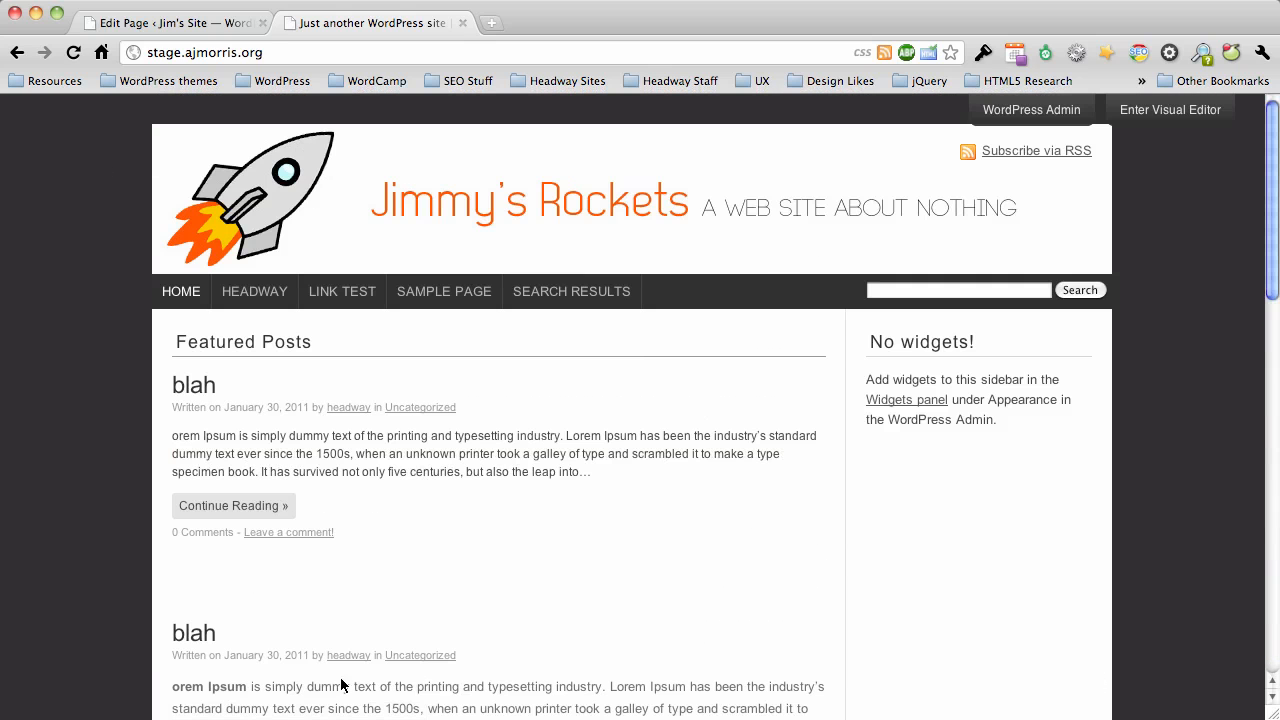
click(462, 22)
Open the site's Reading settings in the WordPress admin and find the front page display options.
scroll(167, 275, down, 3)
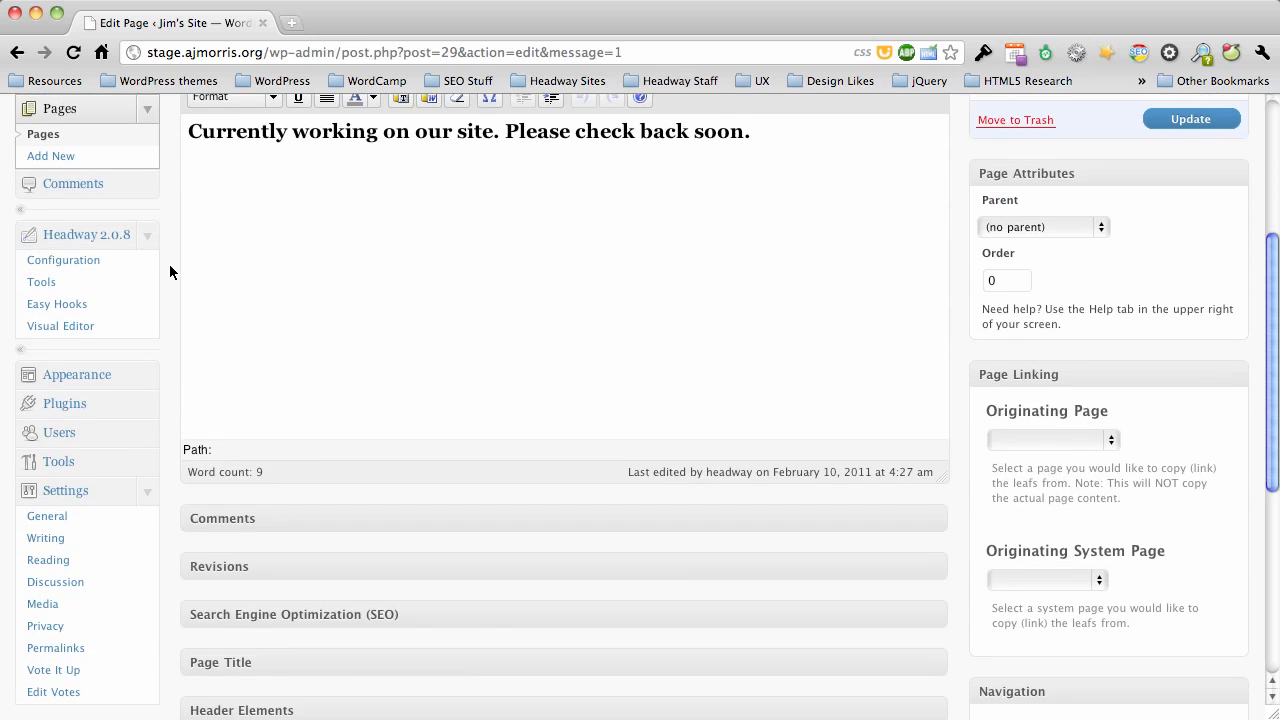
scroll(170, 270, down, 2)
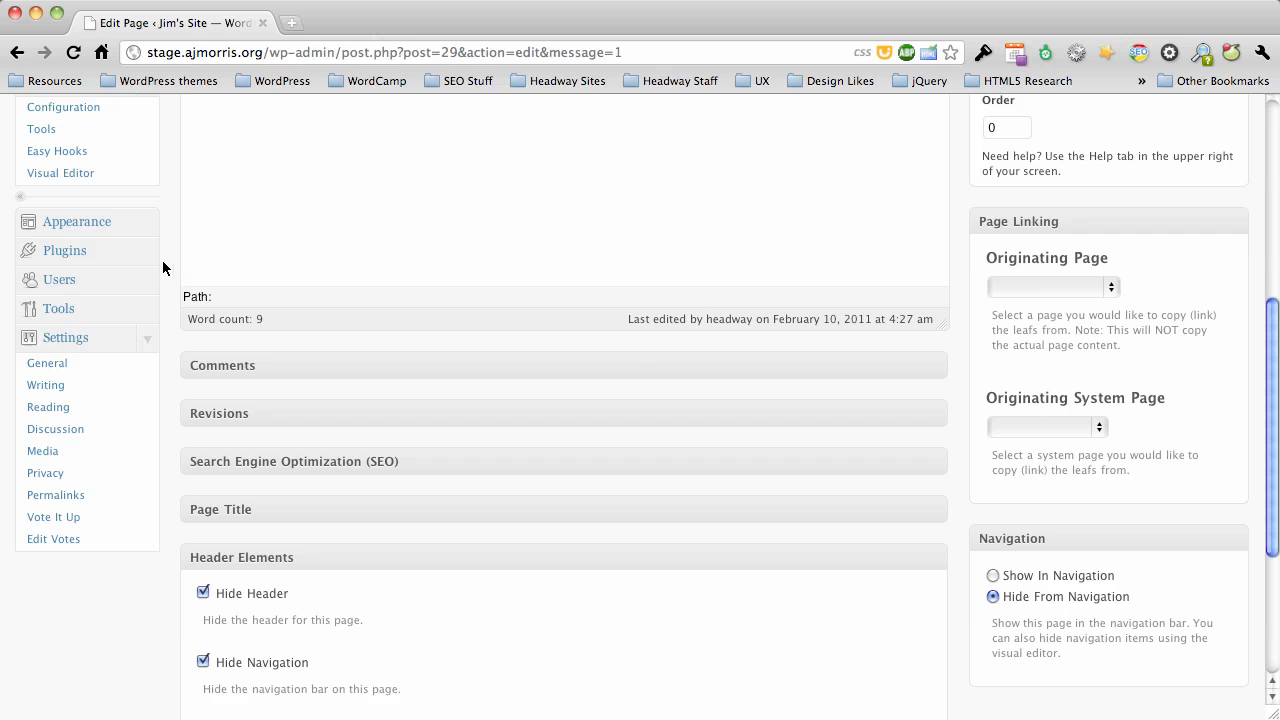
scroll(62, 345, down, 1)
click(47, 346)
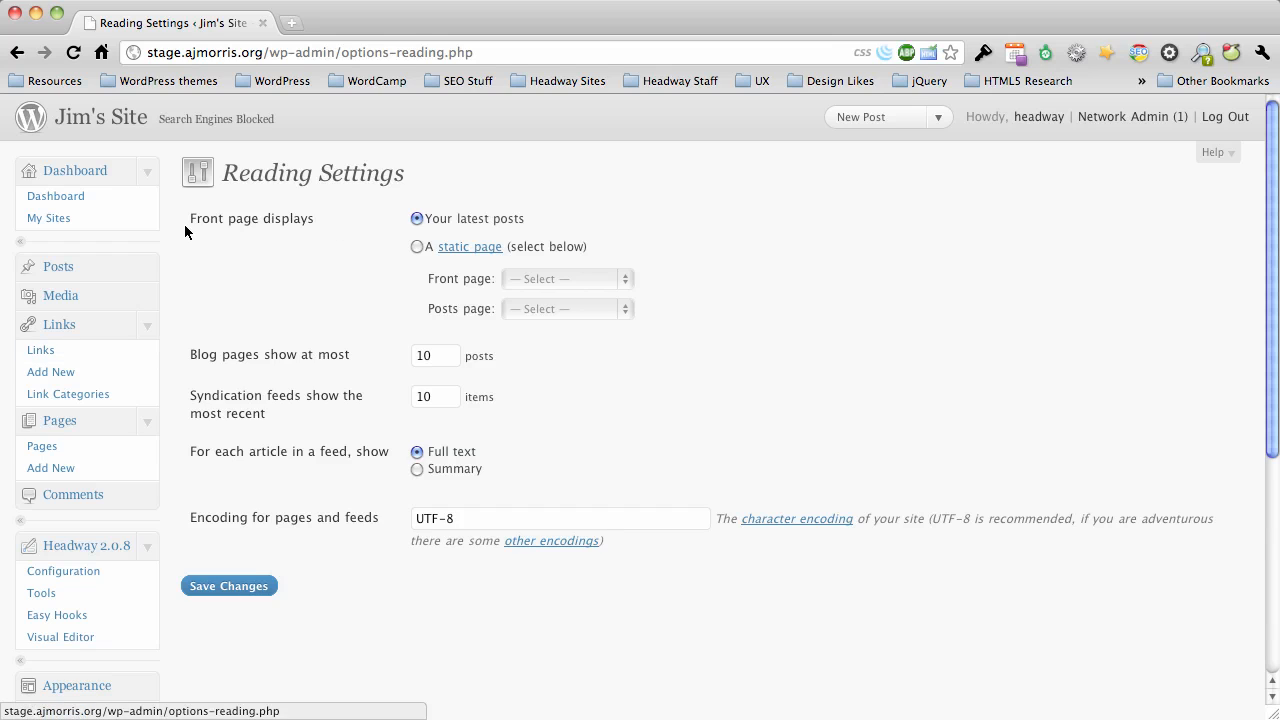
drag(193, 223, 318, 221)
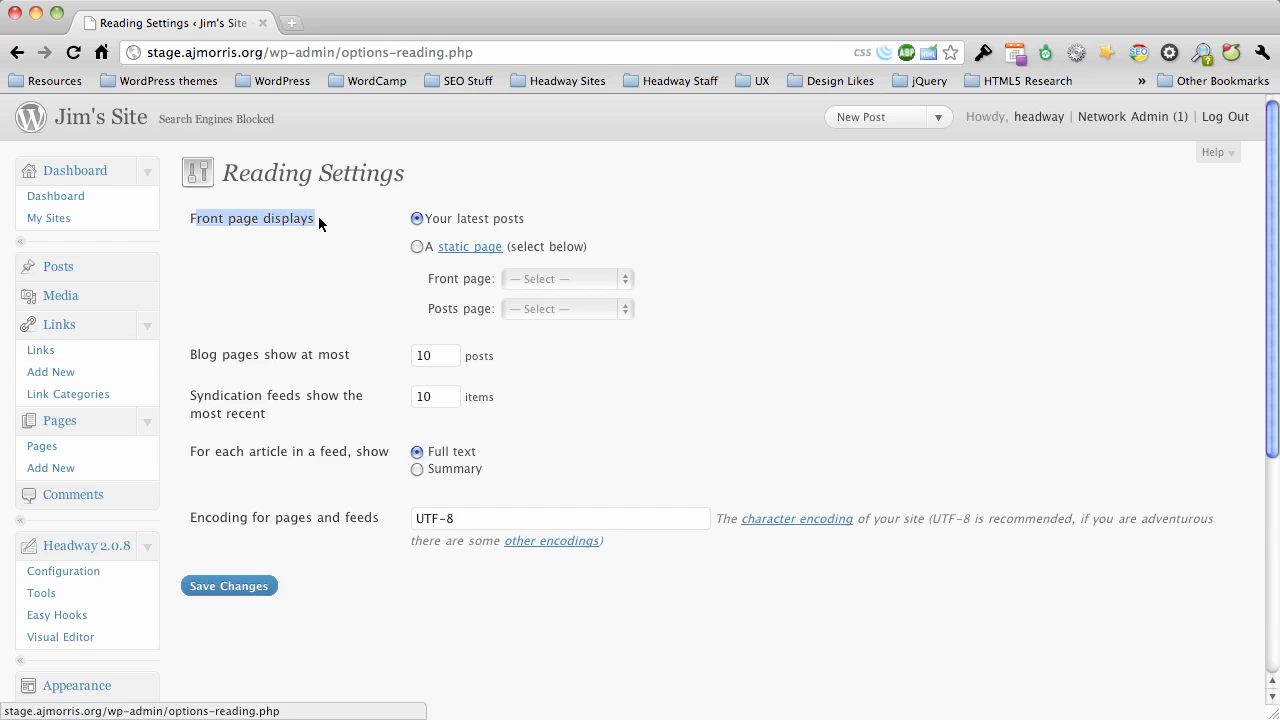
click(324, 220)
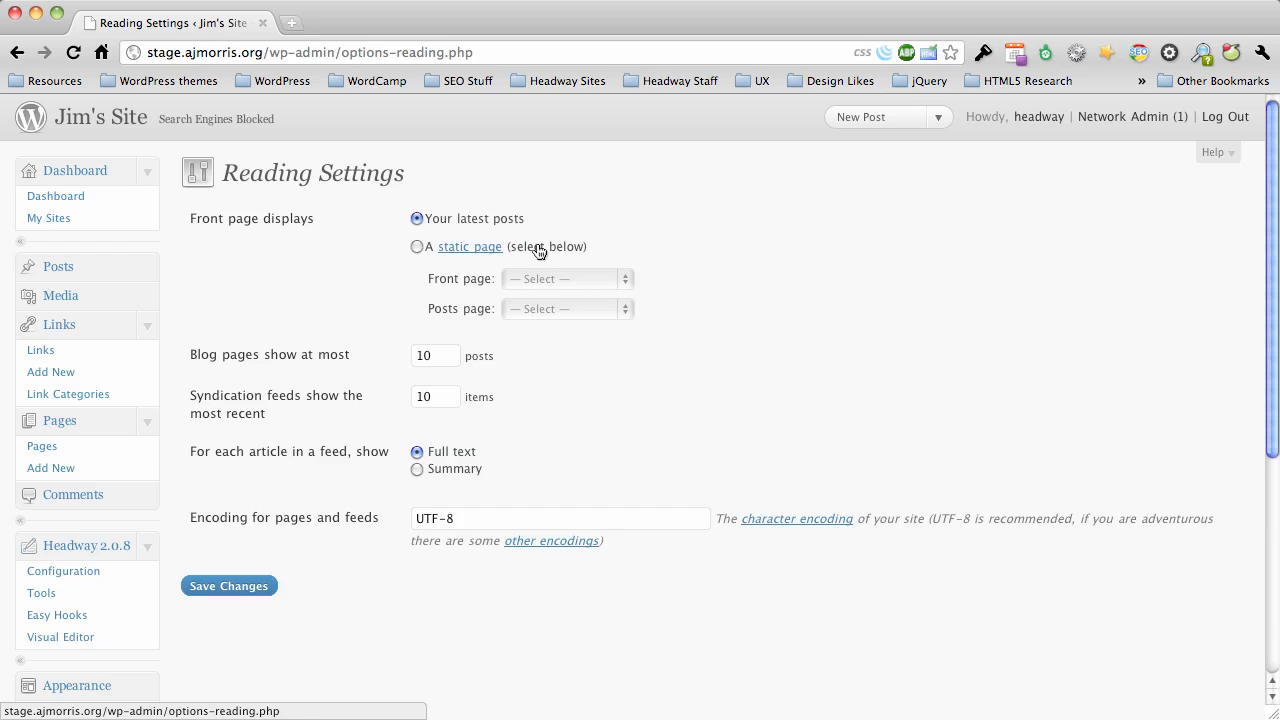
Set the front page to display a static page and choose Maintenance Page as the front page.
click(416, 246)
click(553, 280)
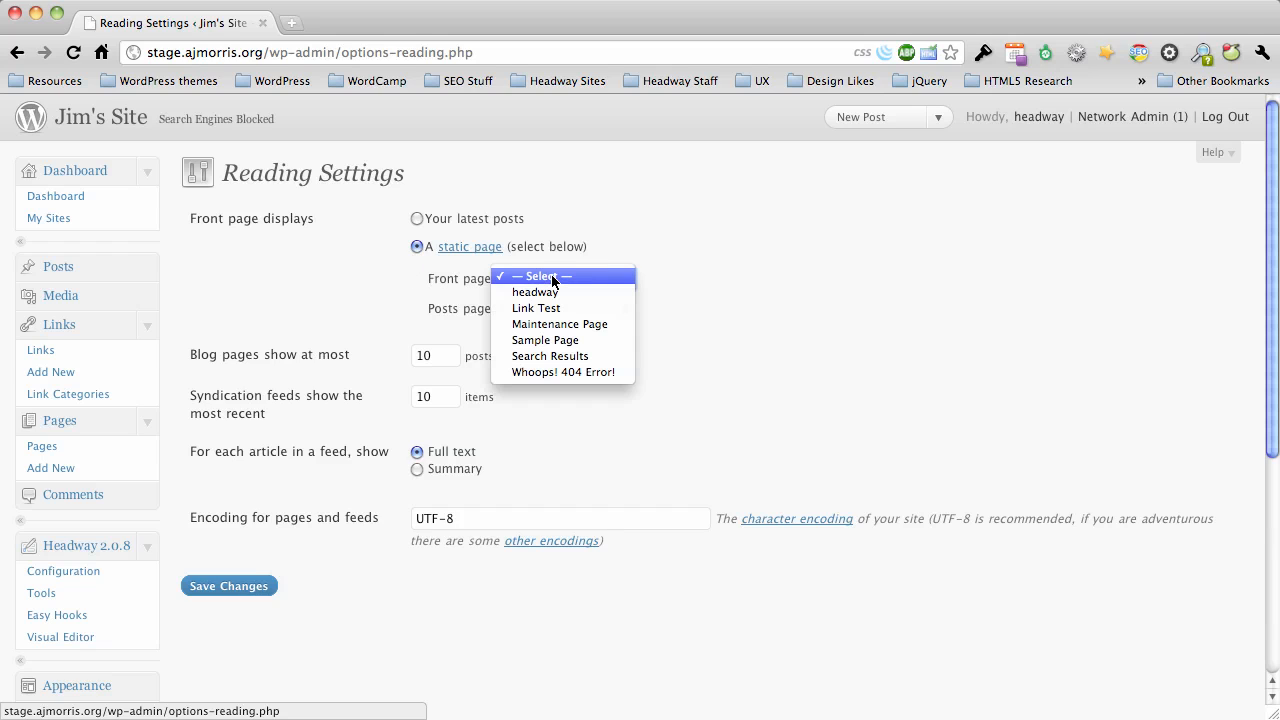
click(566, 323)
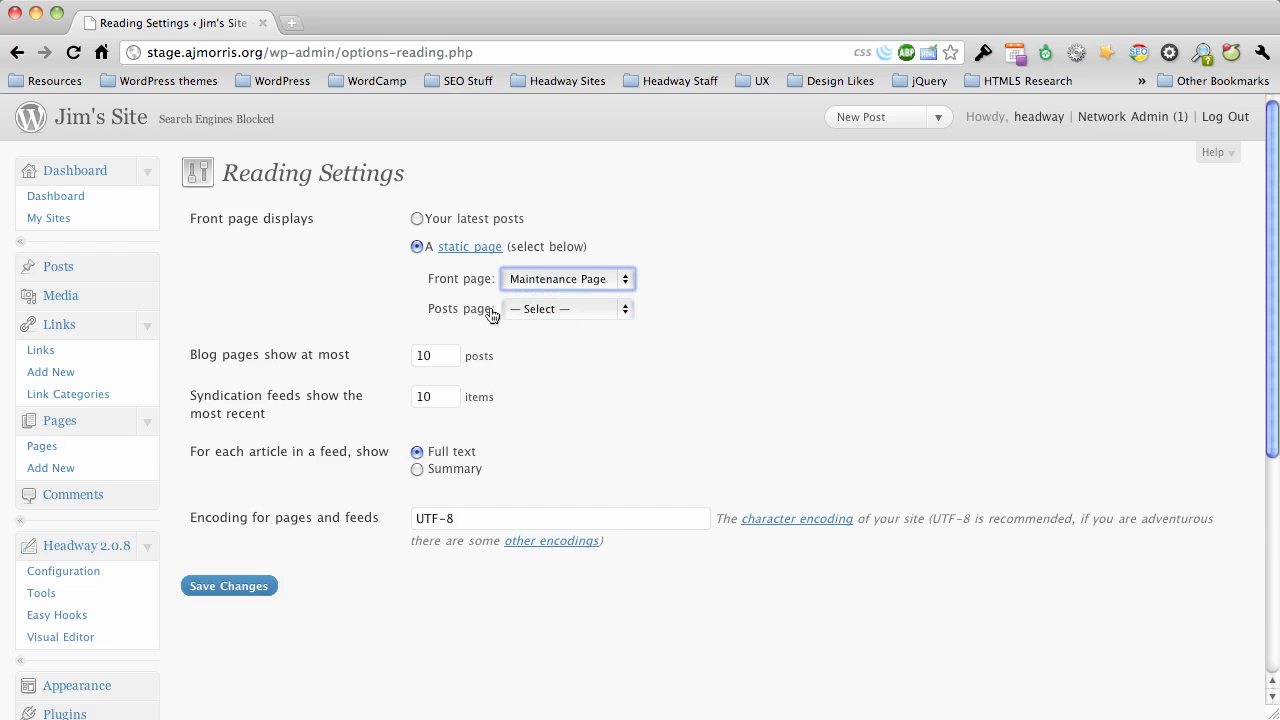
Choose Link Test as the posts page and save the reading settings.
click(548, 312)
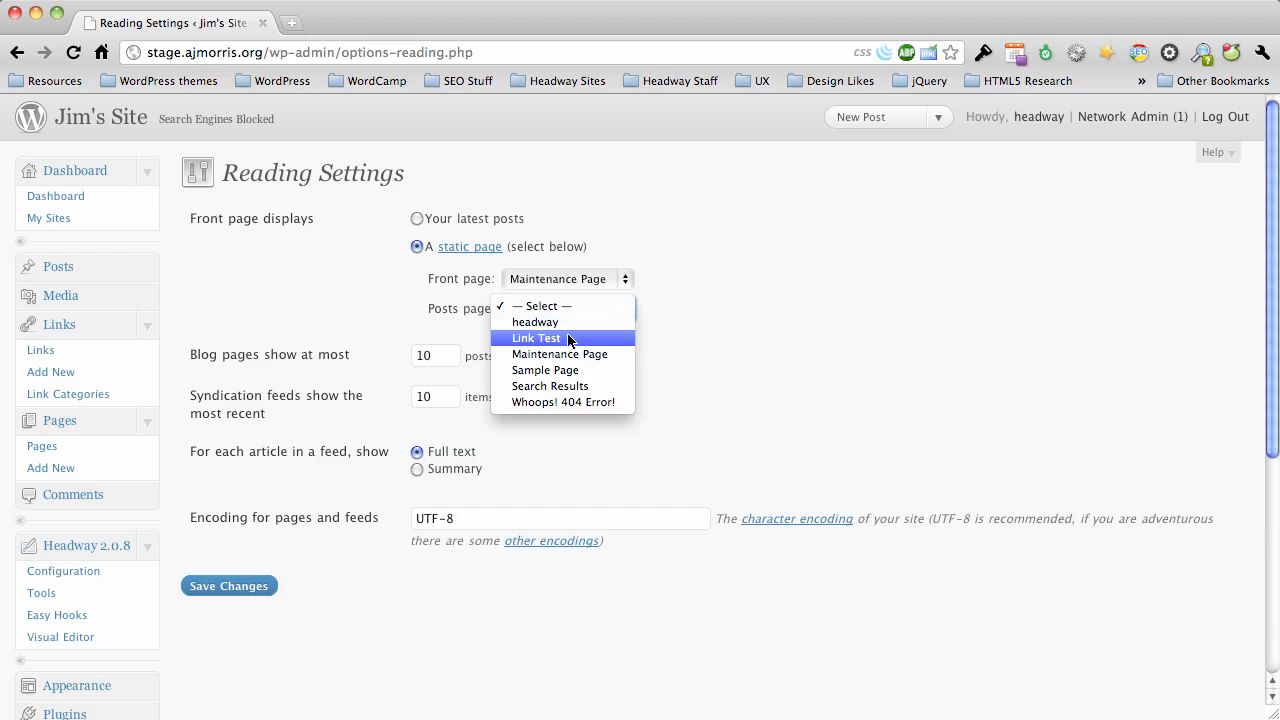
click(568, 341)
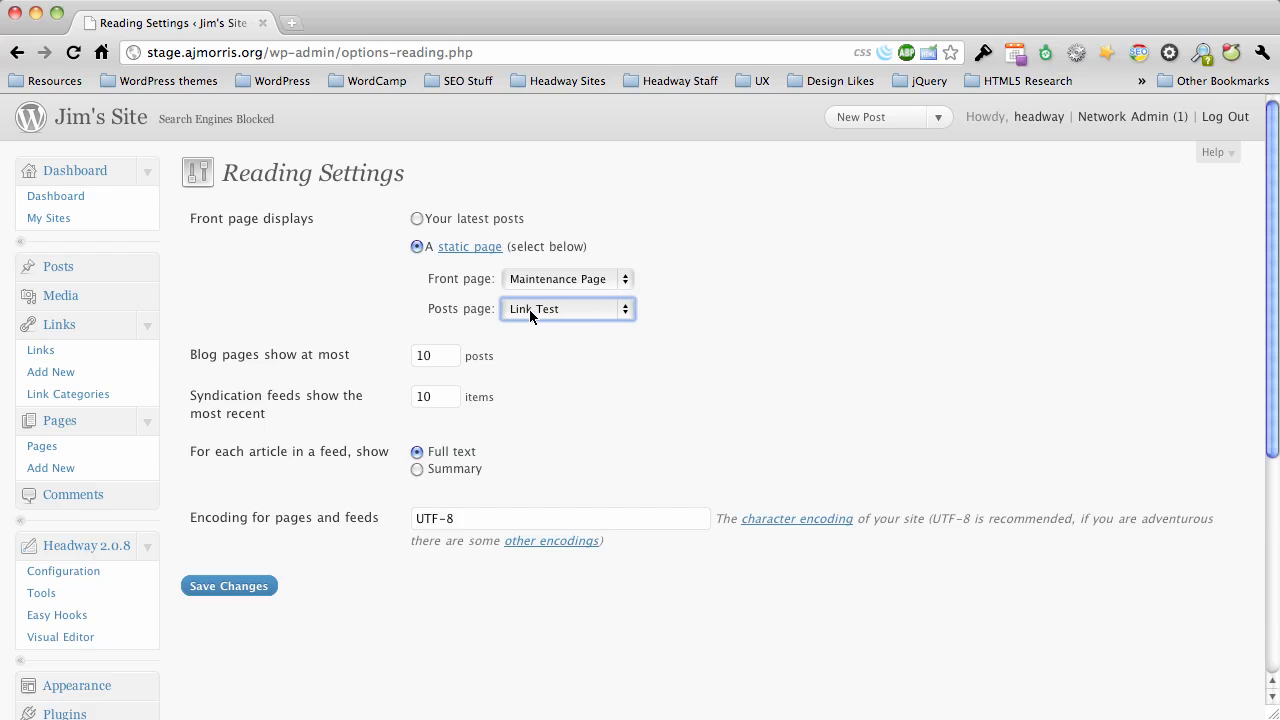
click(529, 309)
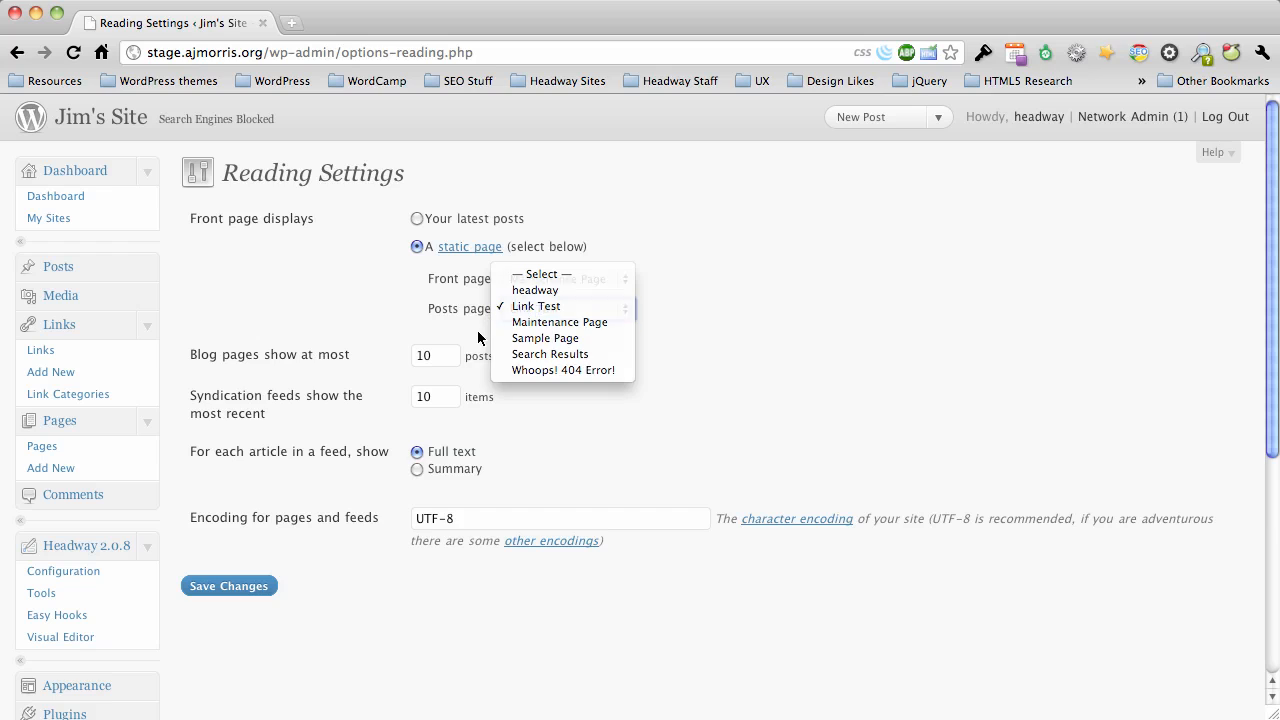
click(533, 307)
click(530, 307)
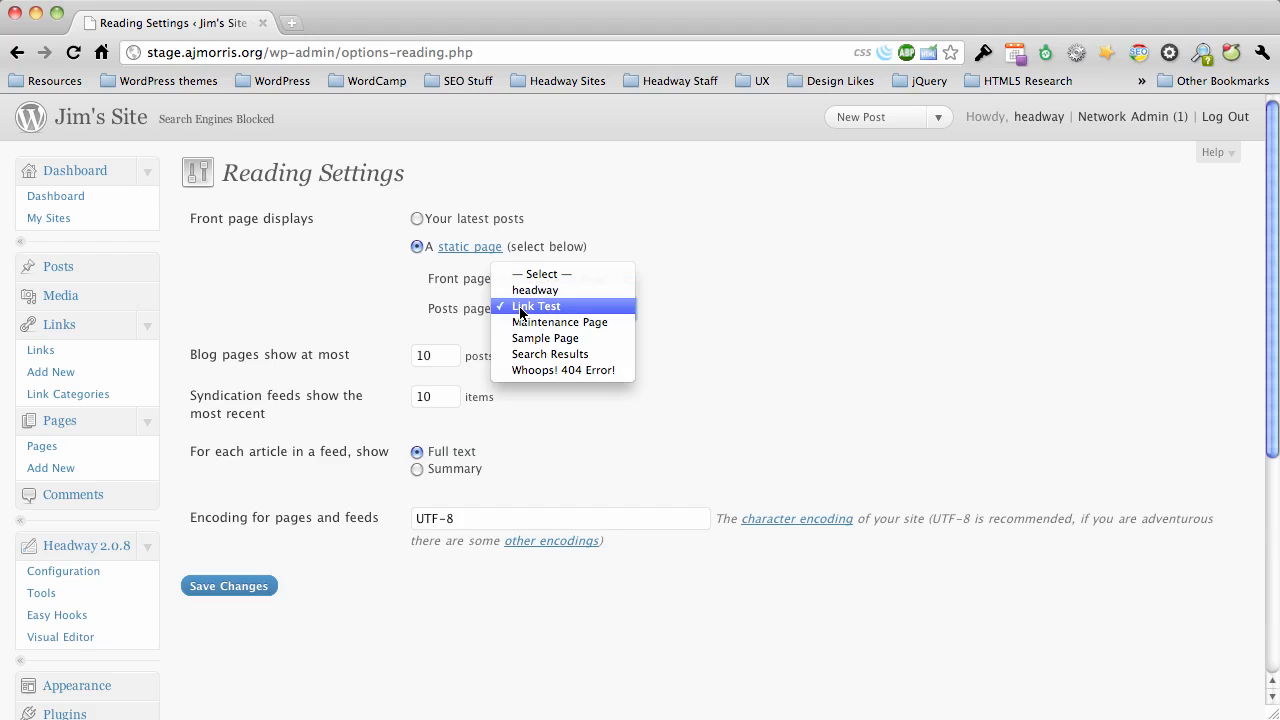
click(535, 308)
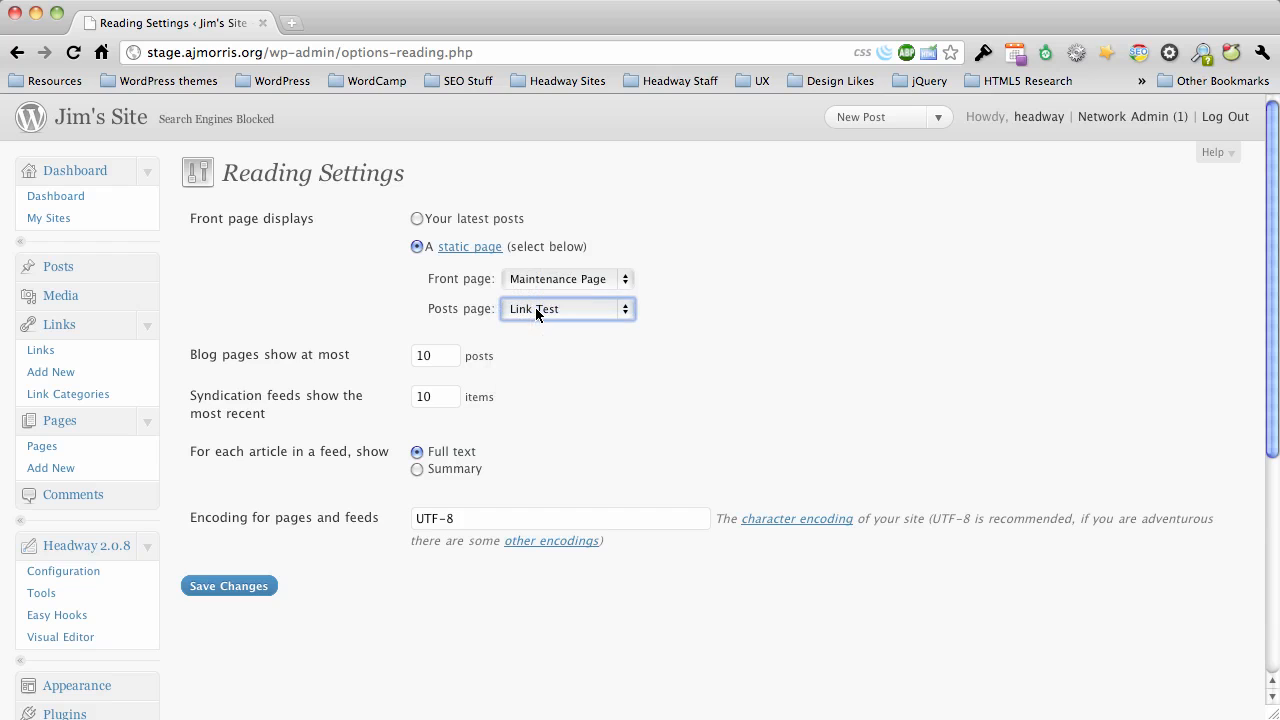
scroll(479, 394, down, 3)
click(238, 470)
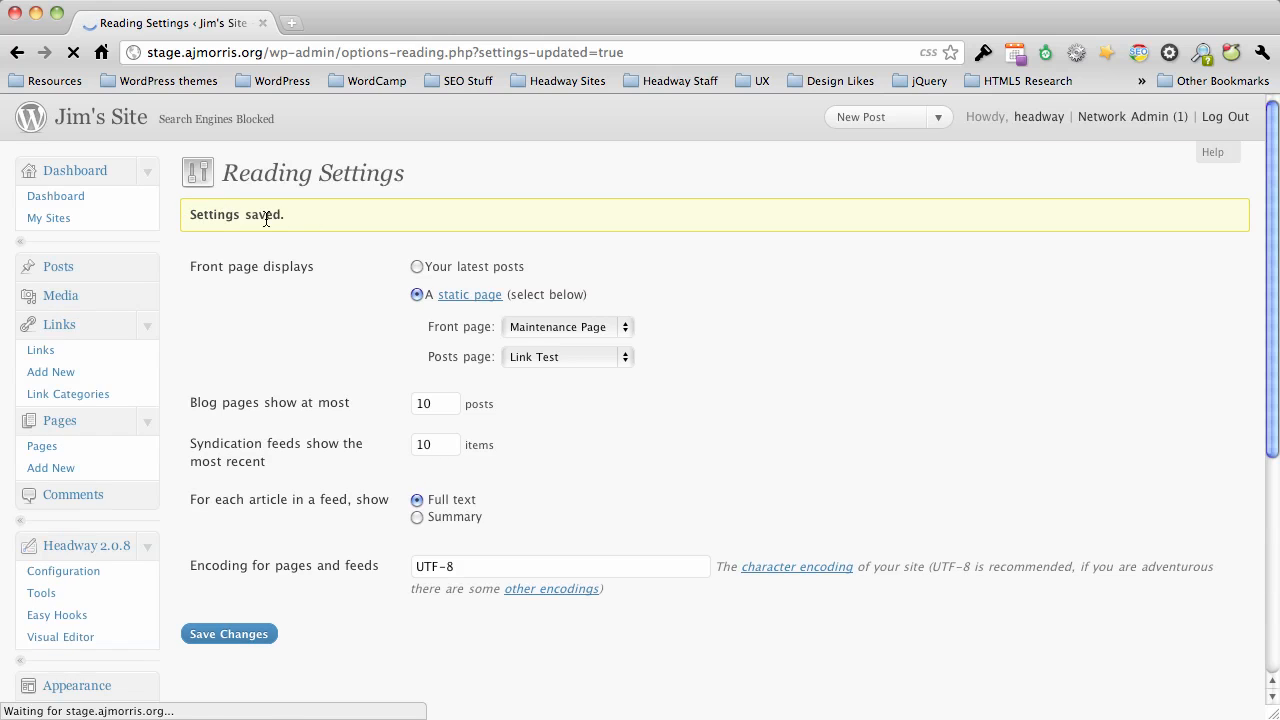
Open the site's home page in a new browser tab and view it.
right_click(122, 118)
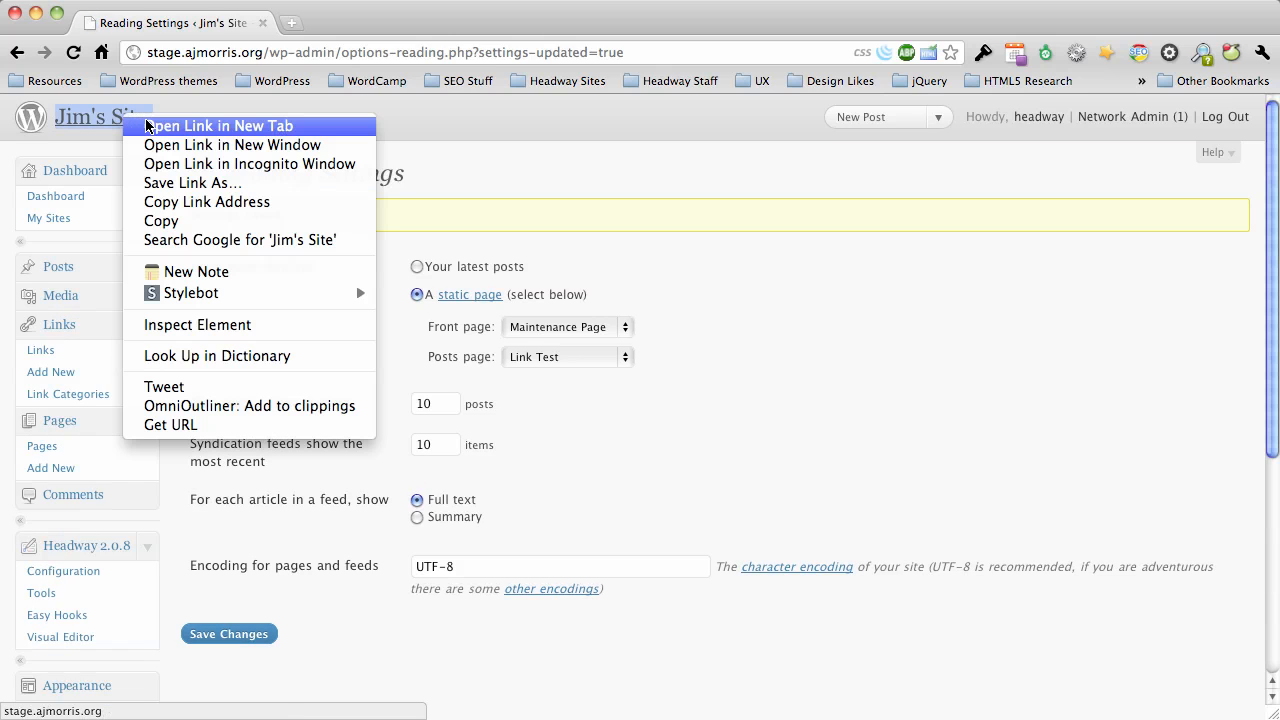
click(146, 125)
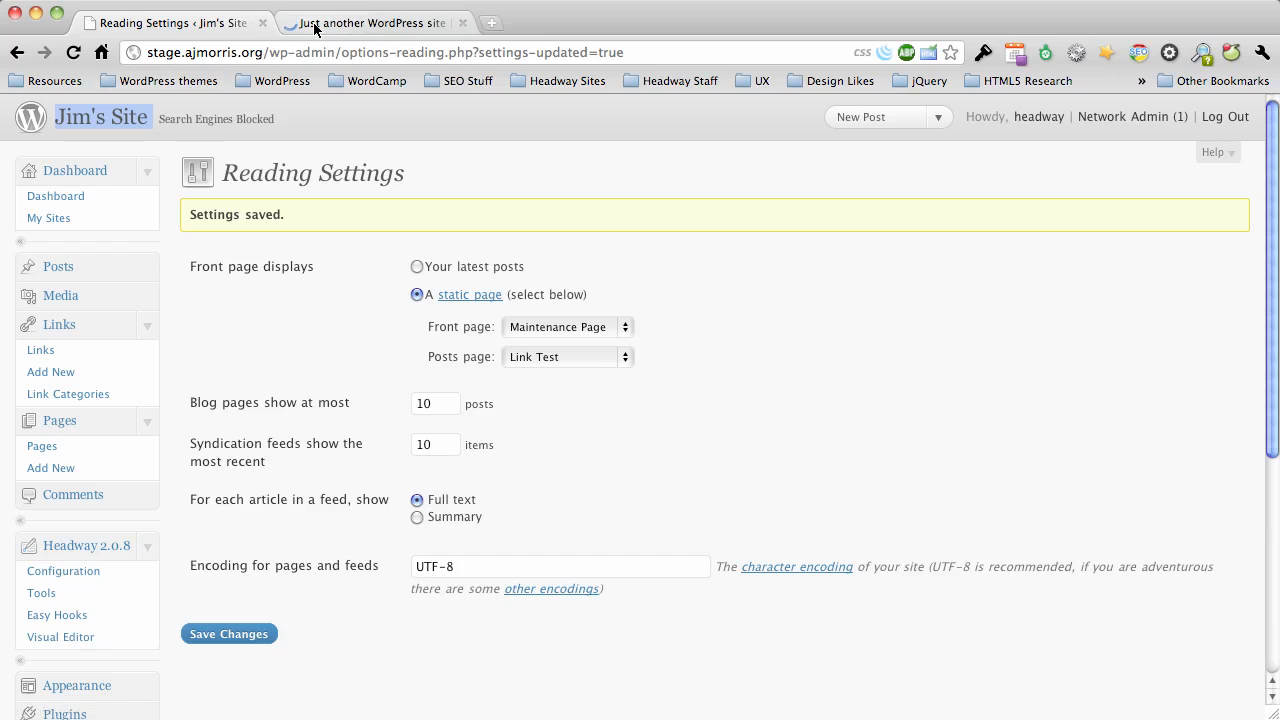
click(314, 27)
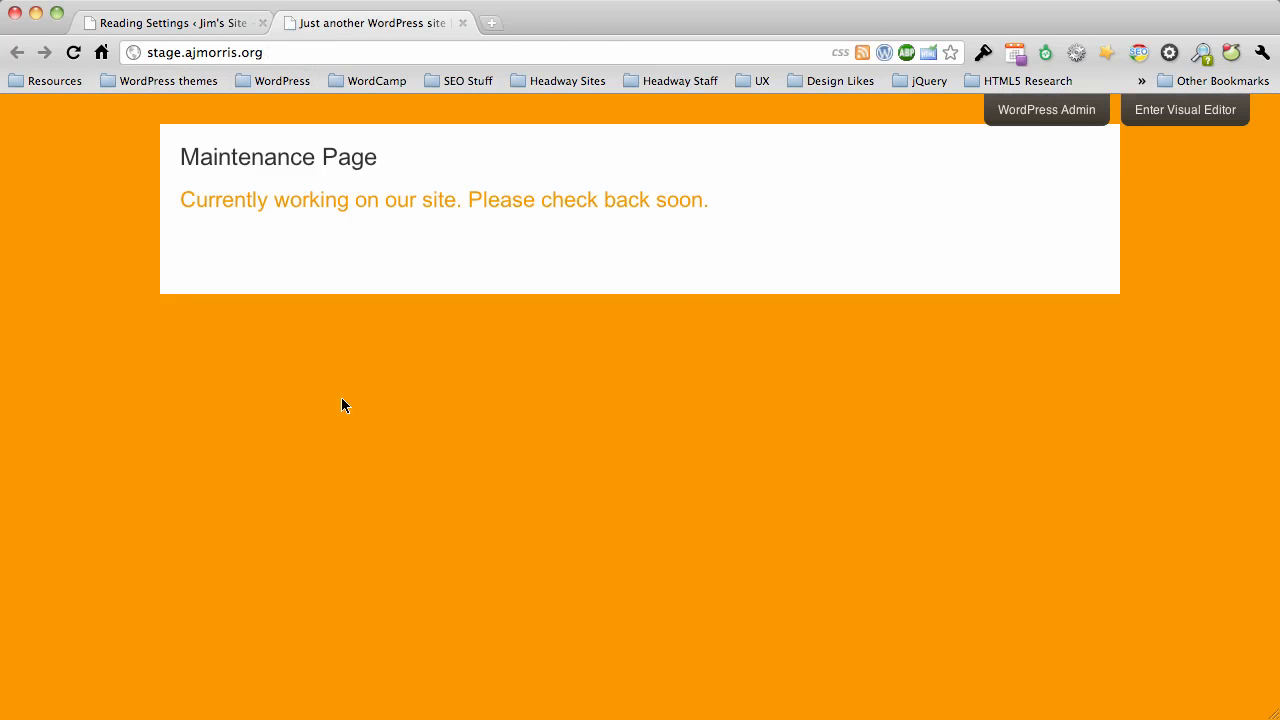
Log out of the WordPress admin, close its tab and reload the home page as a logged-out visitor.
click(148, 24)
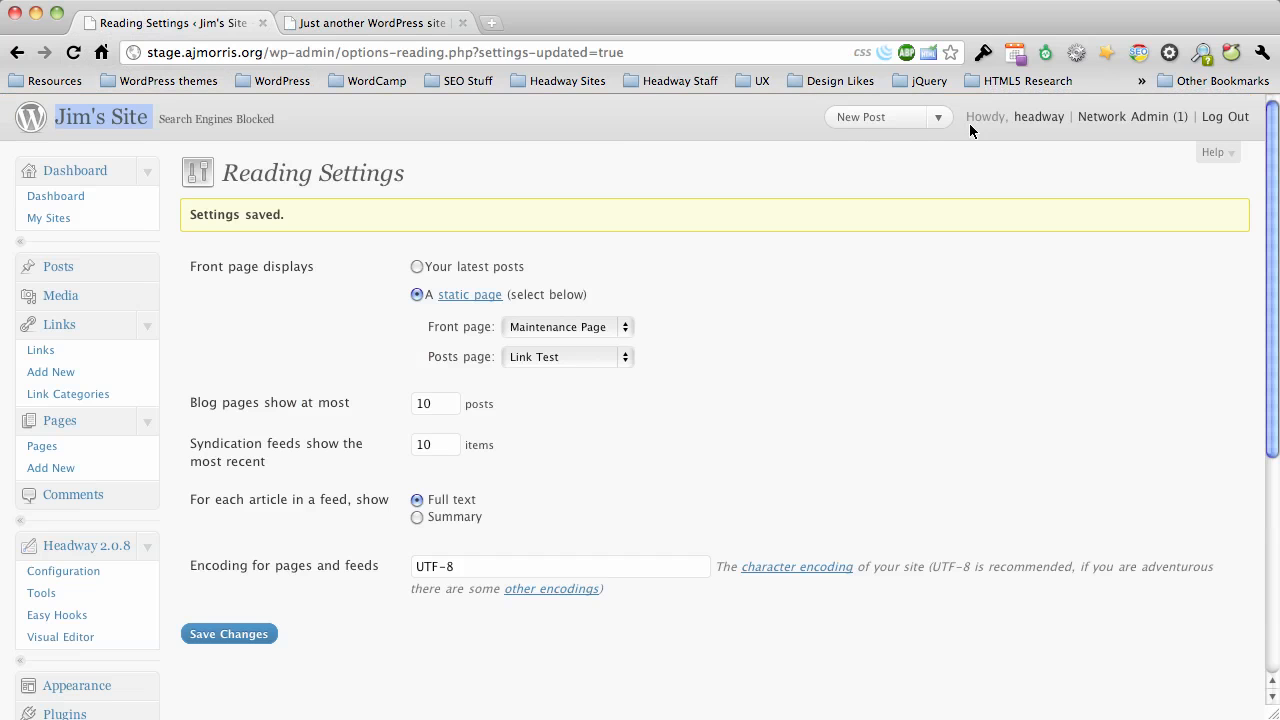
click(1218, 117)
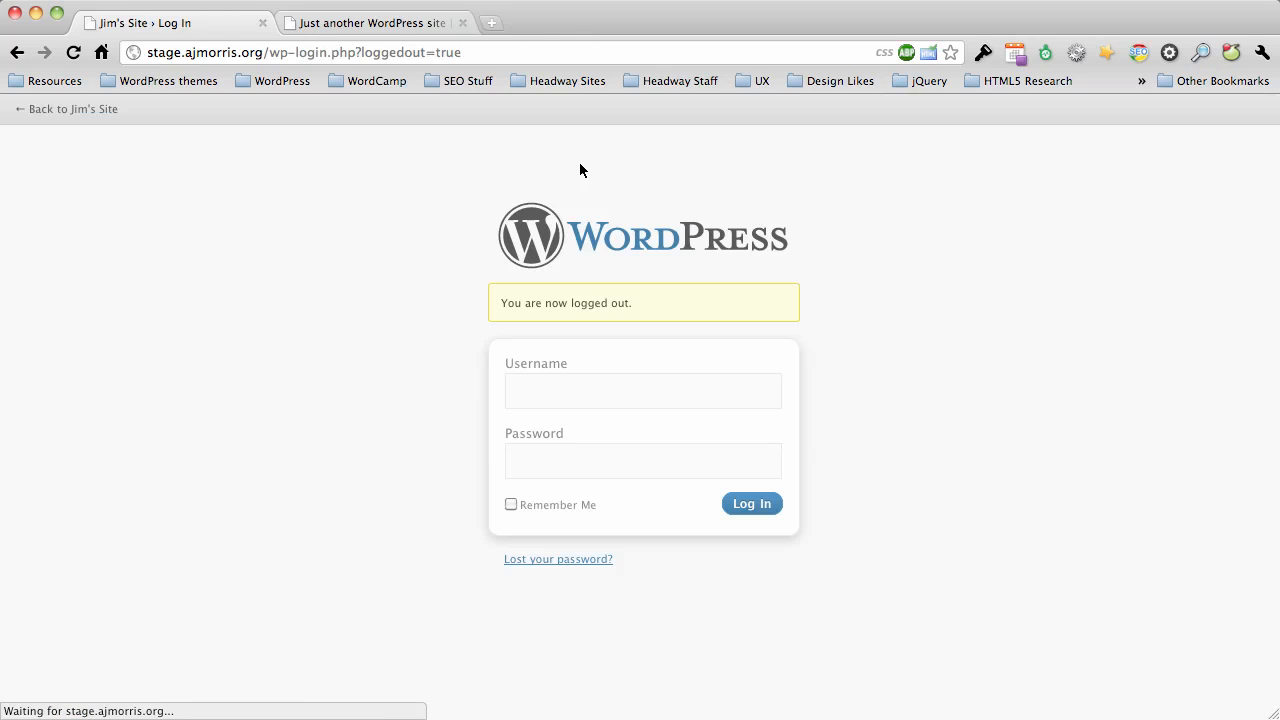
click(263, 22)
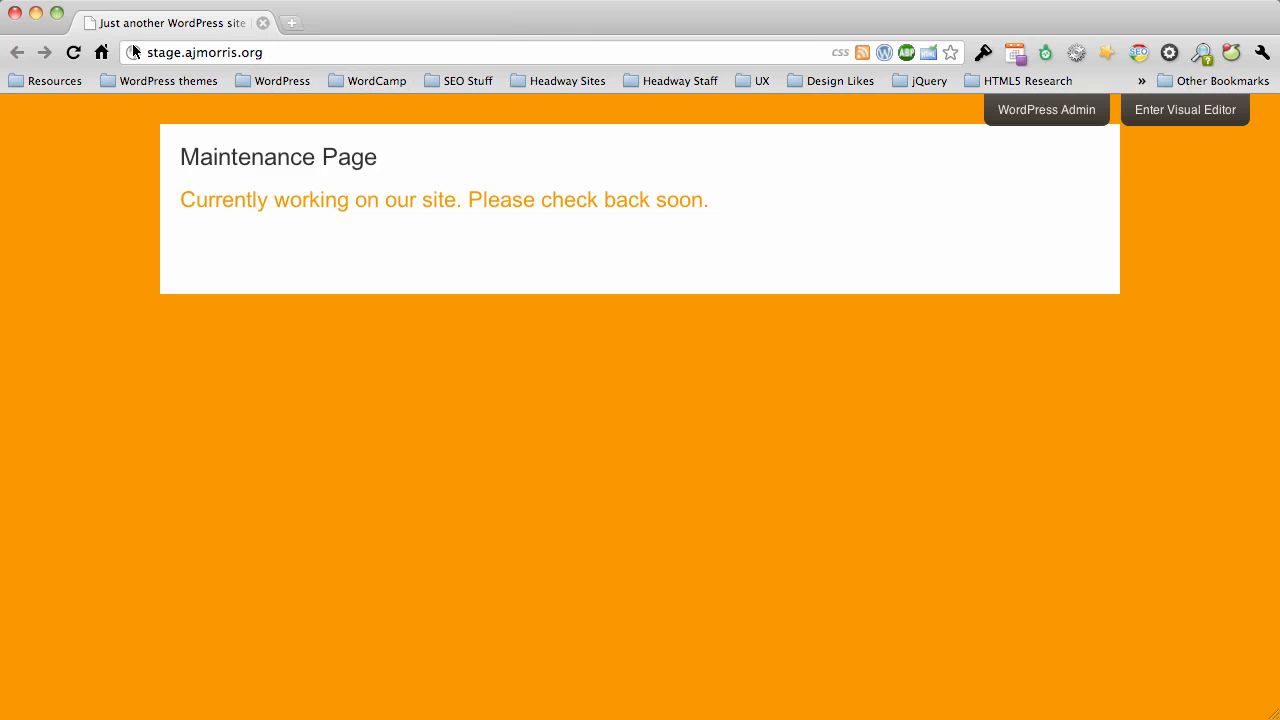
click(72, 53)
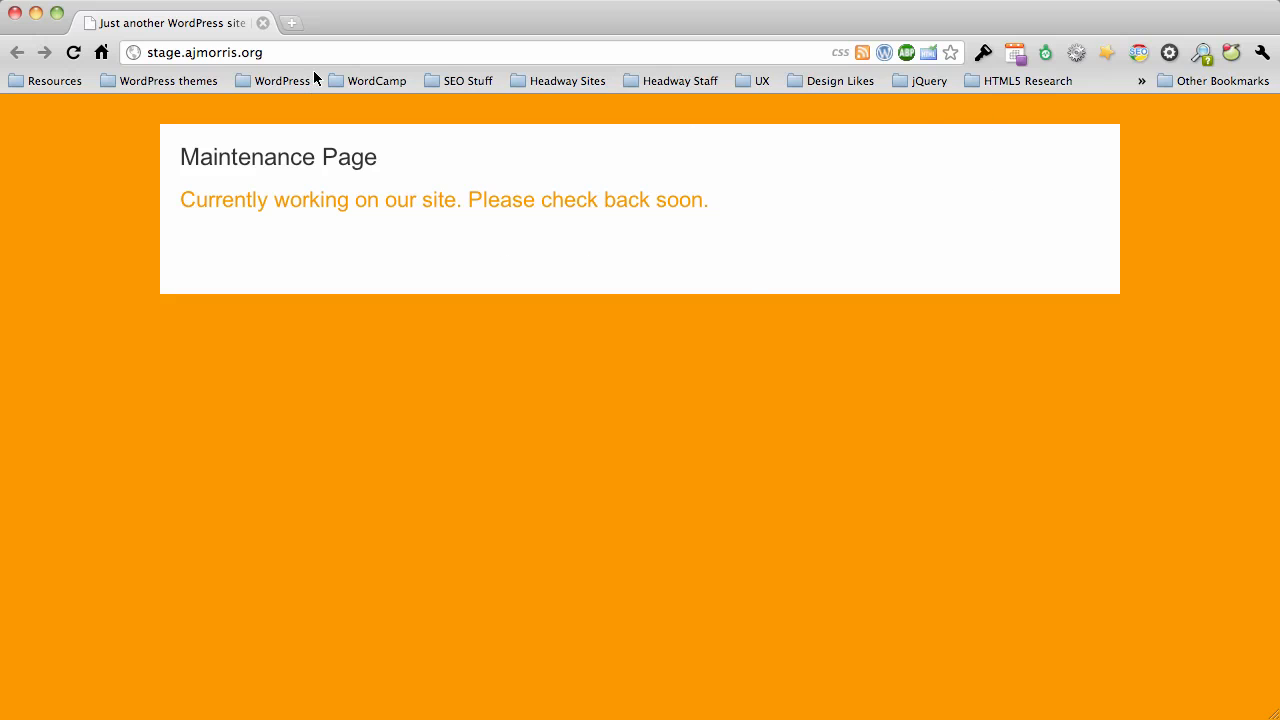
Load stage.ajmorris.org/link-test to view the posts page as a visitor.
click(367, 54)
key(Right)
text(/)
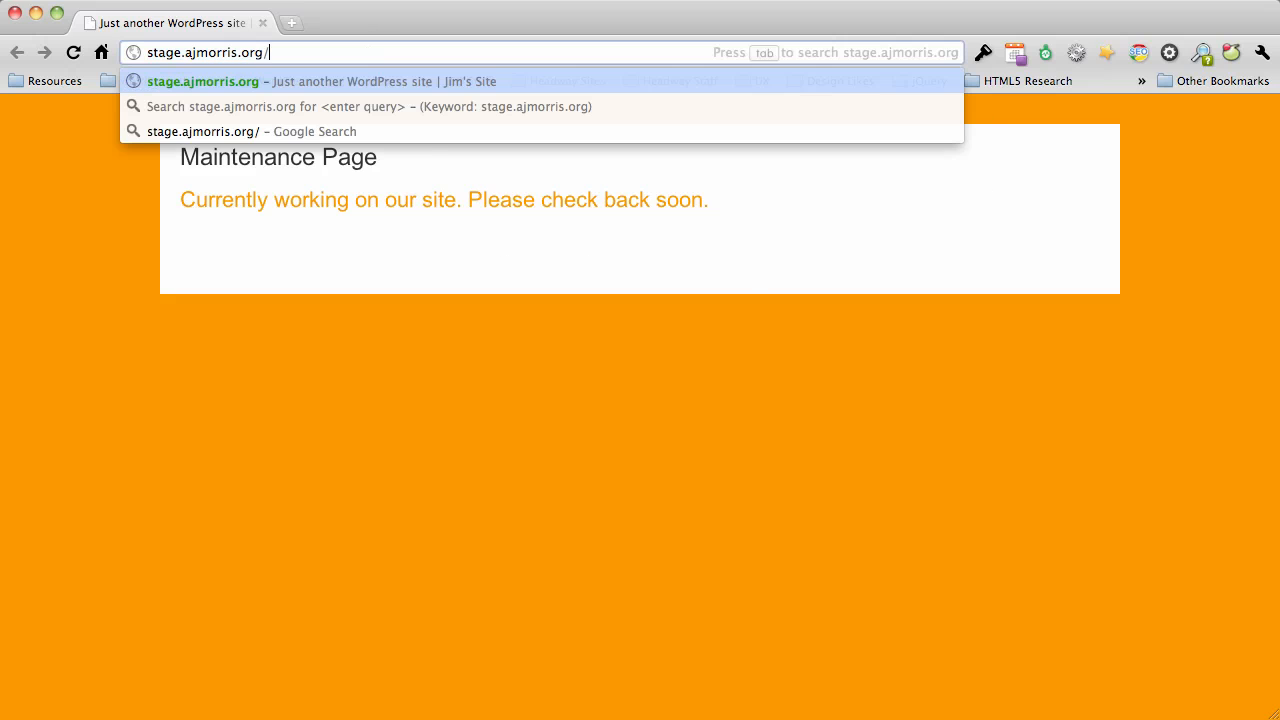
text(link)
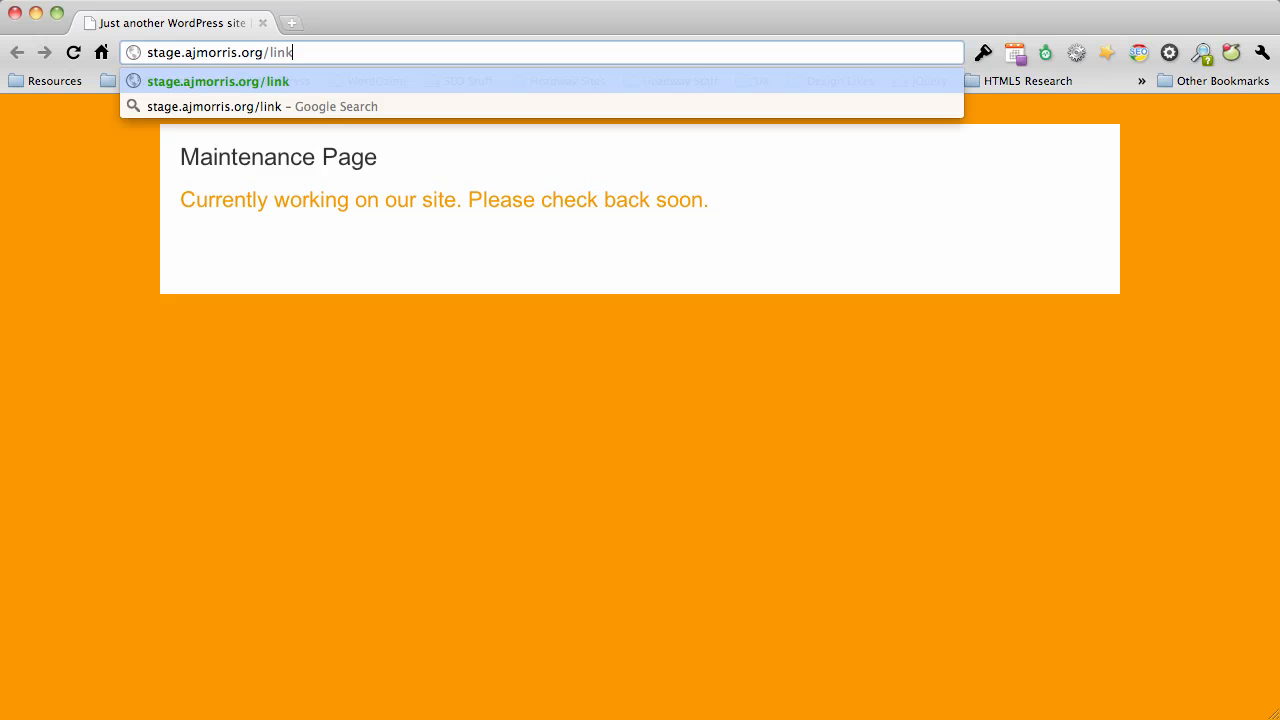
text(-test)
key(Return)
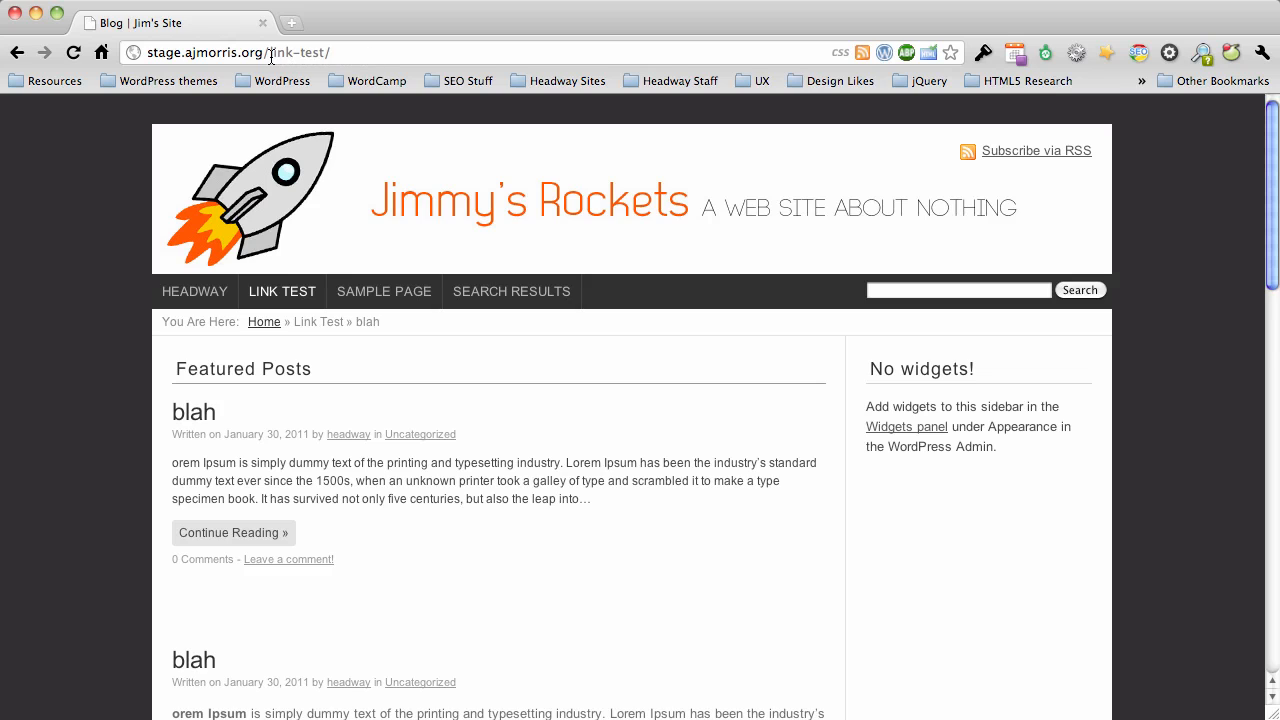
Remove the link-test path from the address and load the stage.ajmorris.org home page again.
drag(268, 54, 415, 55)
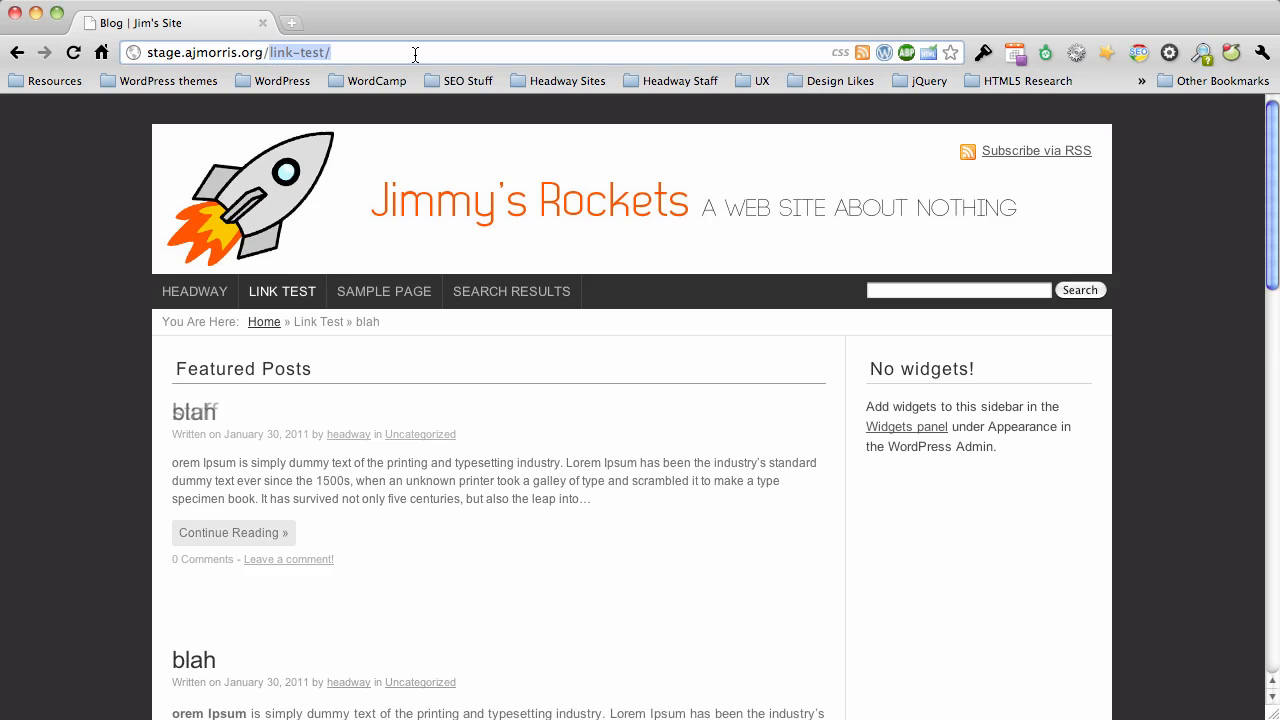
key(BackSpace)
key(Return)
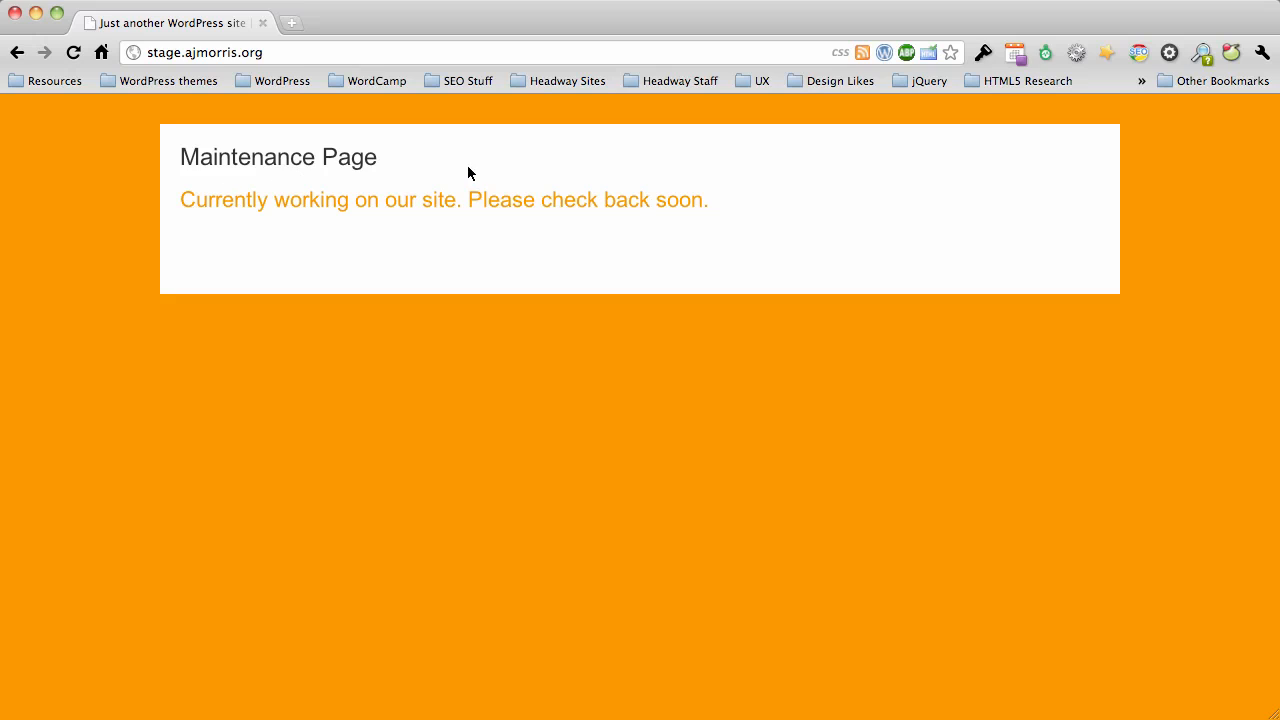
mouse_move(382, 160)
mouse_down()
mouse_move(288, 158)
mouse_move(420, 162)
mouse_move(369, 158)
mouse_move(383, 160)
mouse_up()
triple_click(375, 161)
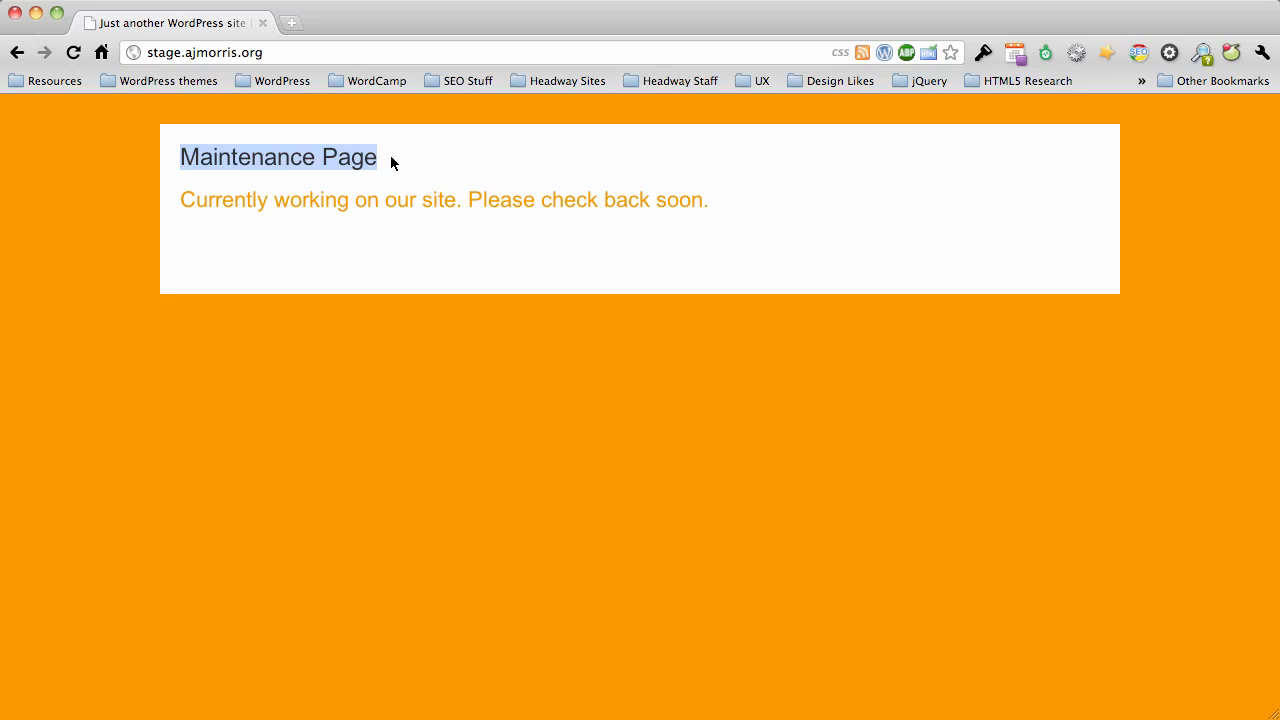
click(174, 122)
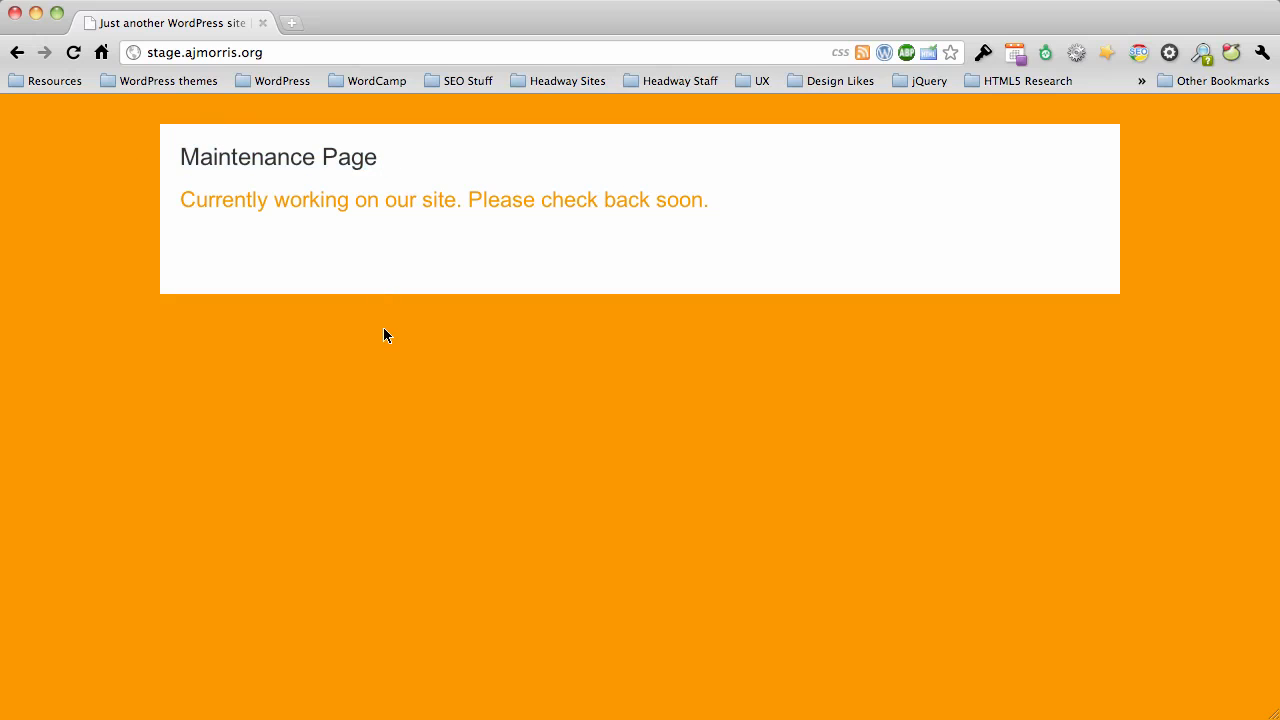